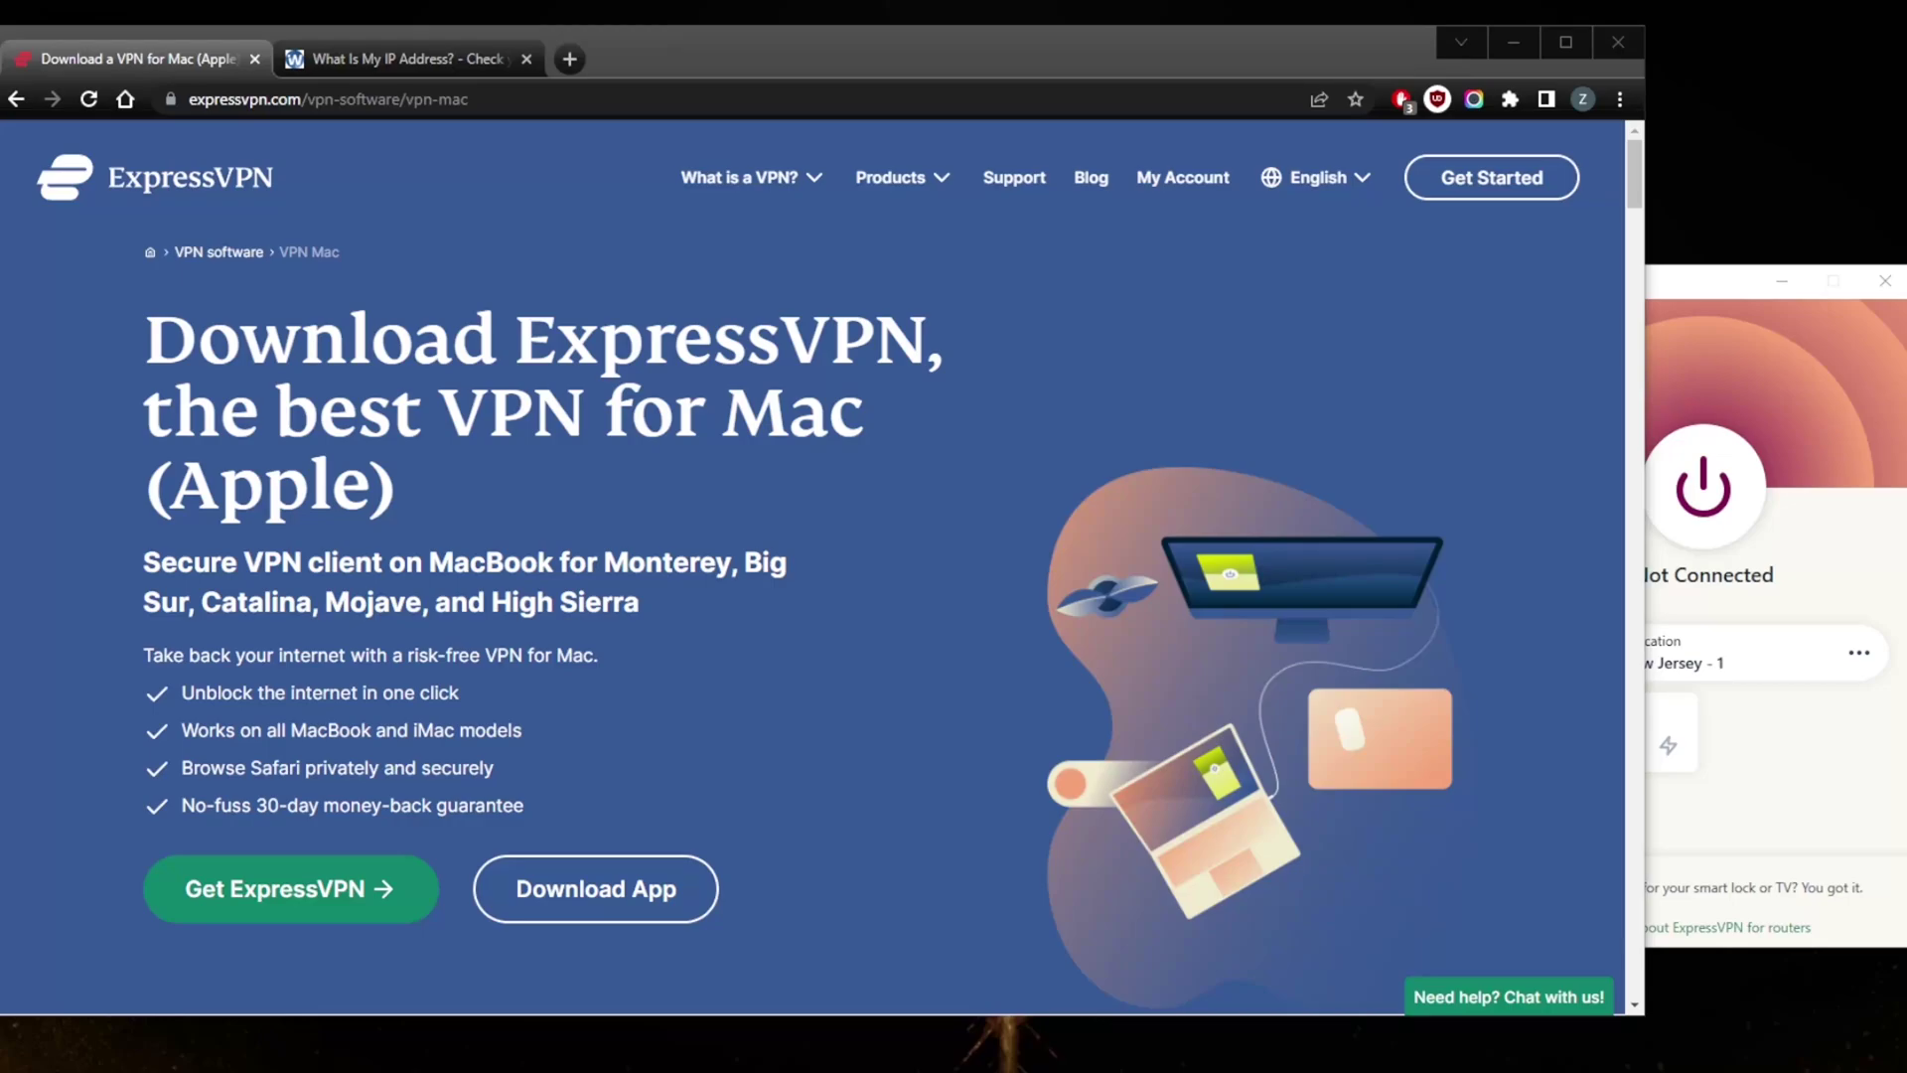
# Bring the ExpressVPN app forward and narrow the browser so both windows sit side by side
pyautogui.click(1754, 395)
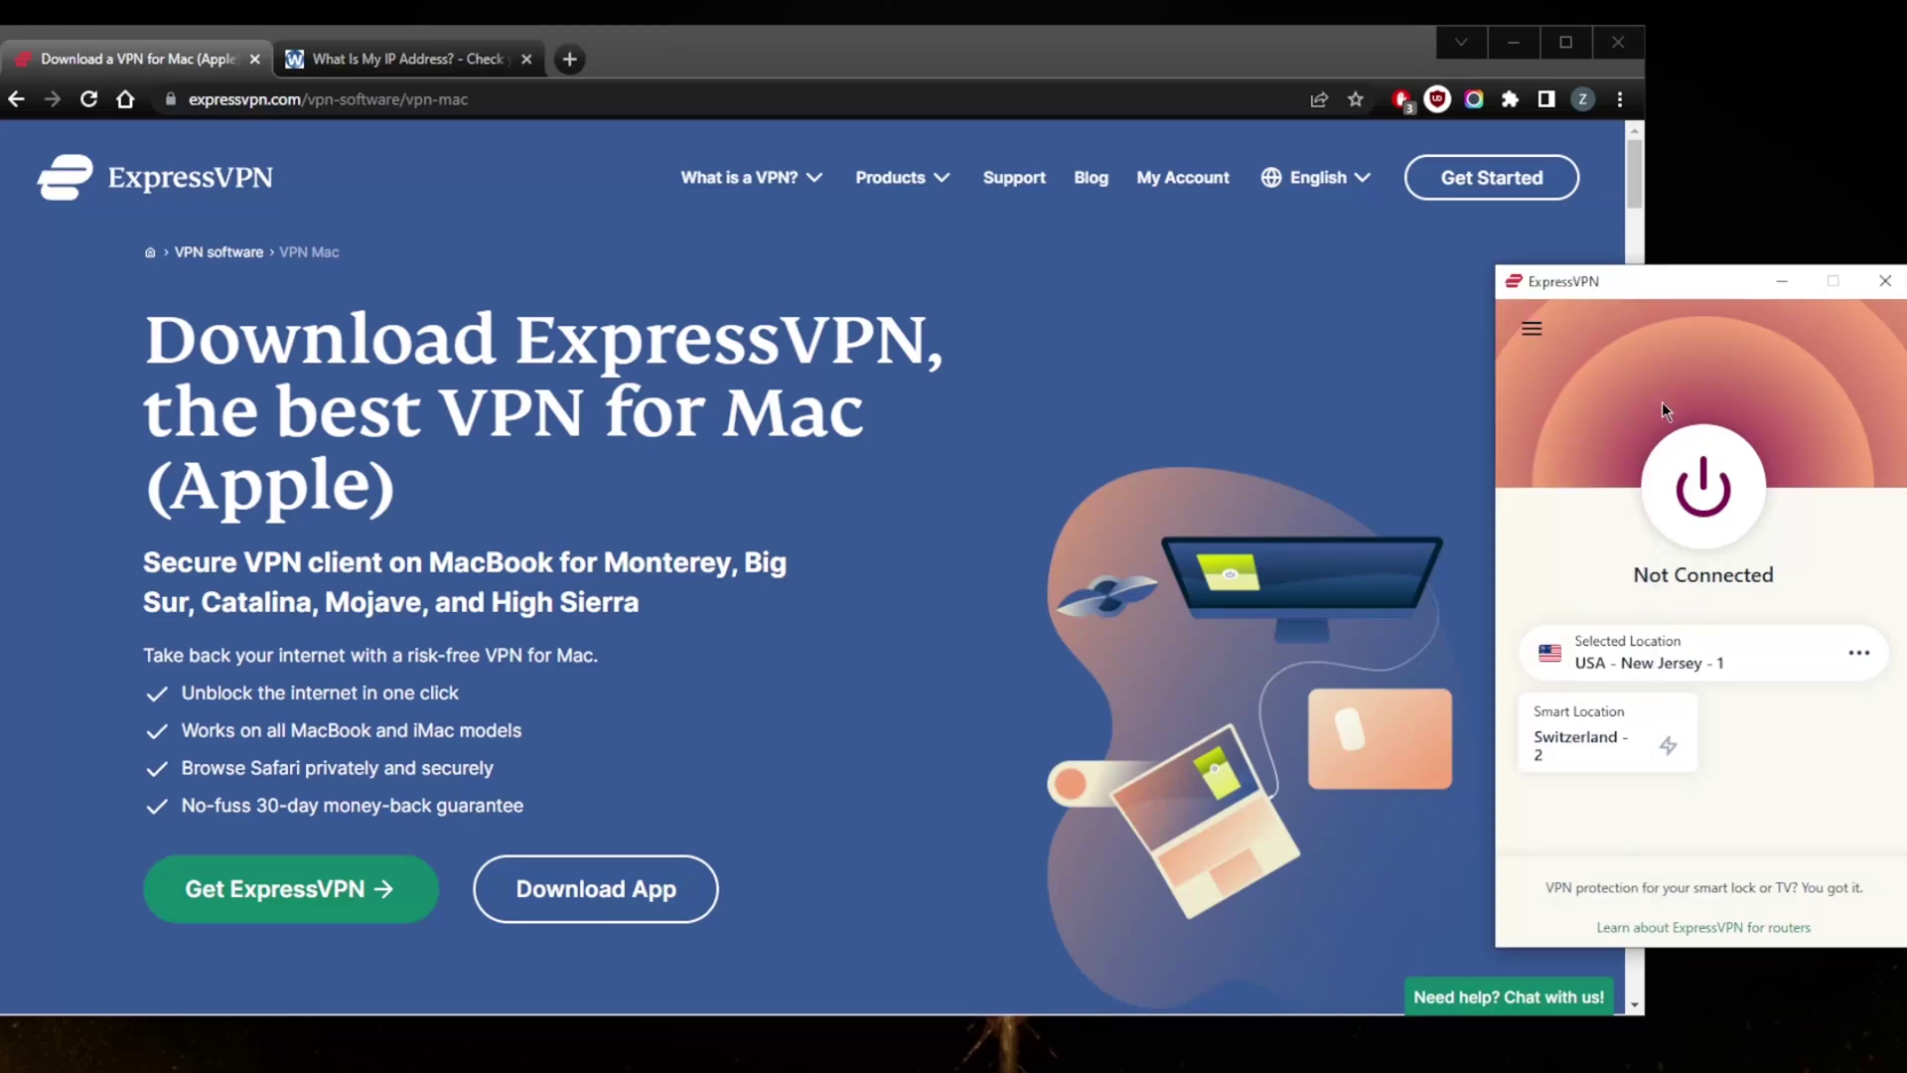
pyautogui.moveTo(1644, 248); pyautogui.dragTo(1494, 272)
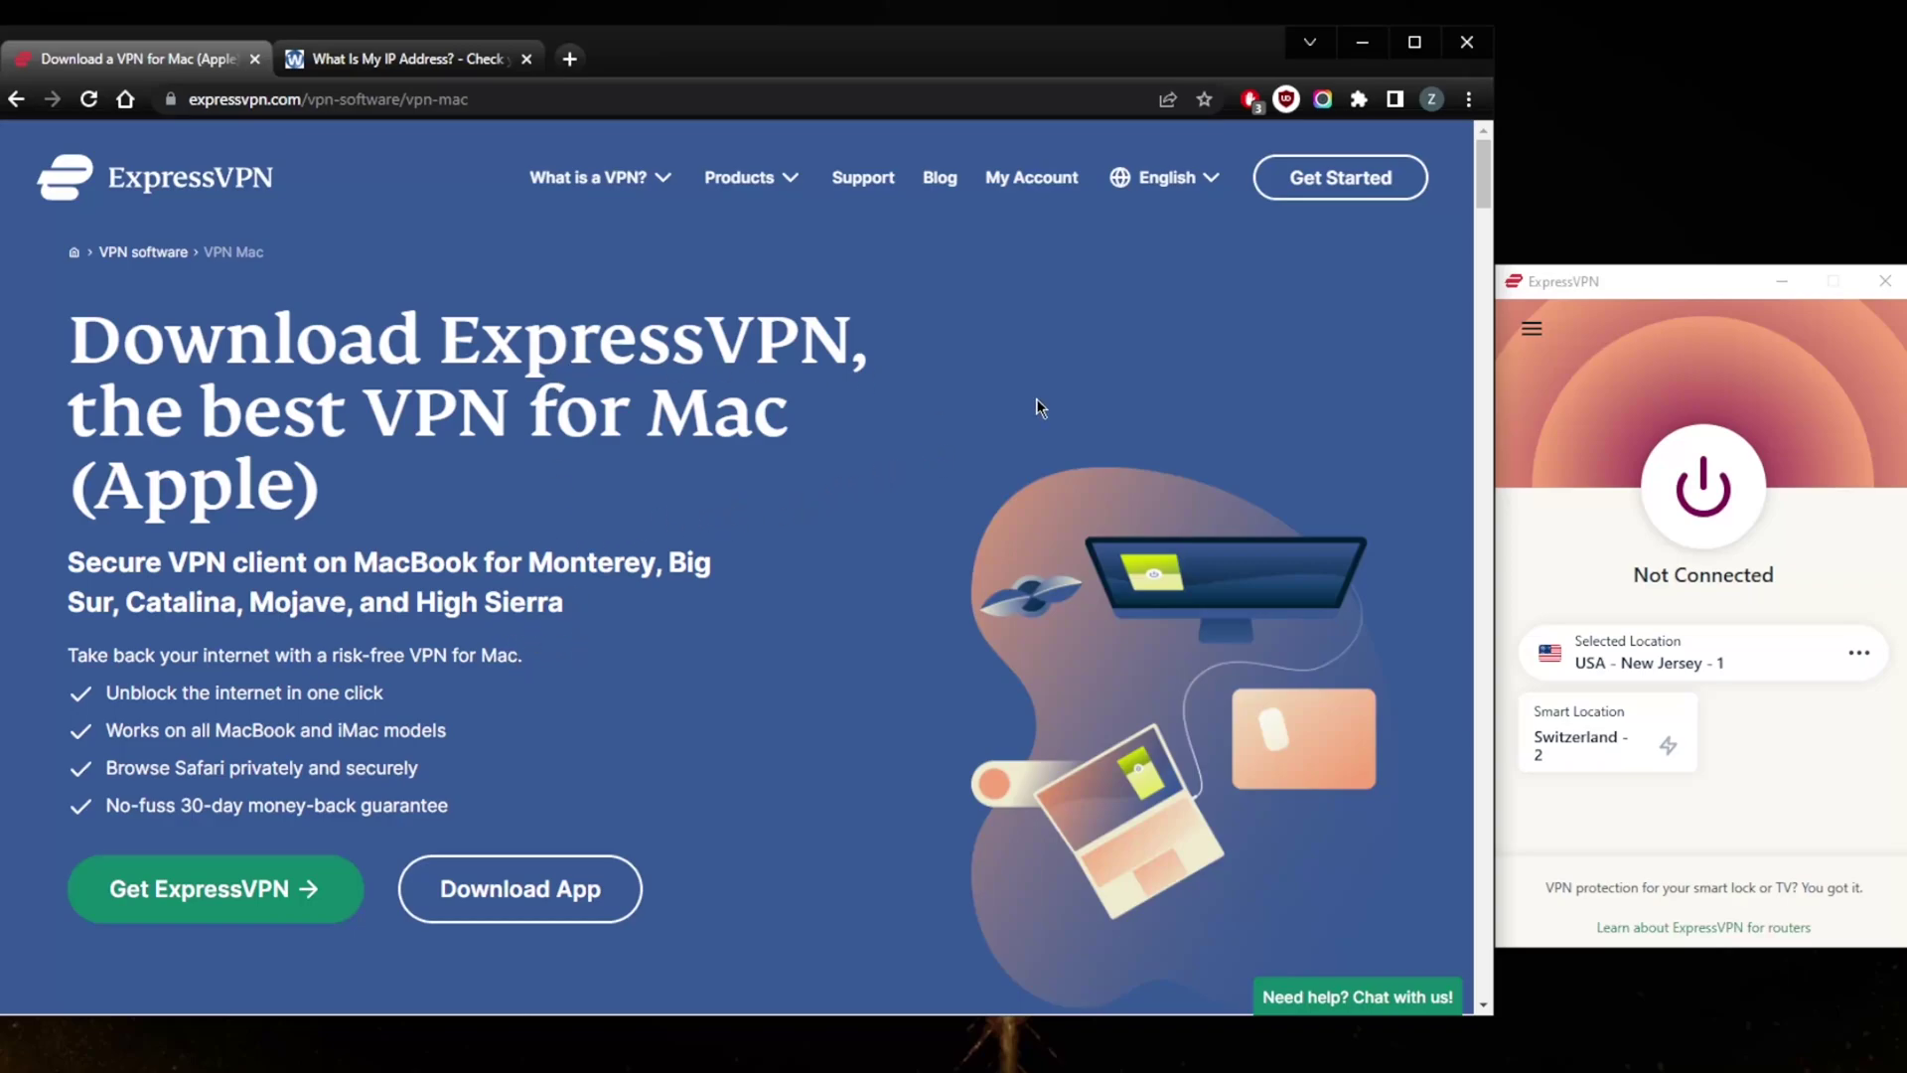
pyautogui.click(1531, 326)
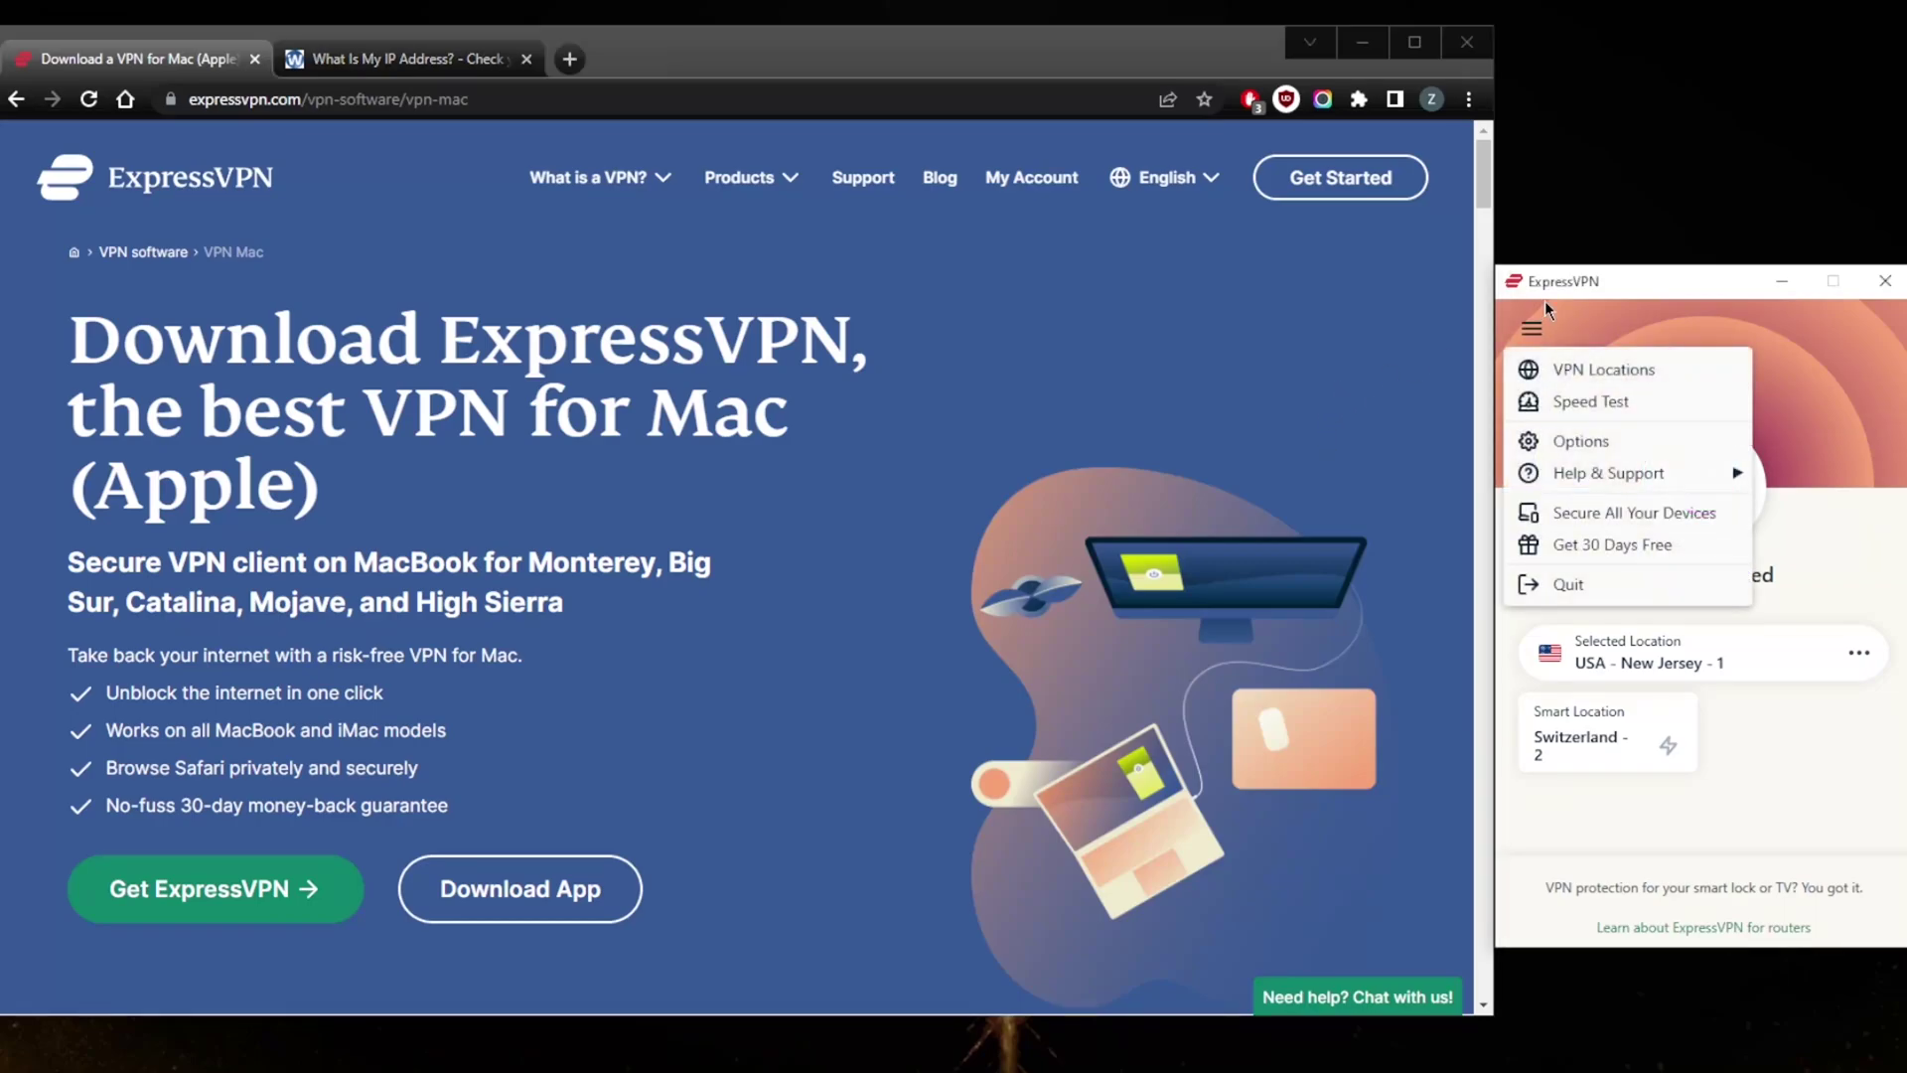
pyautogui.click(1570, 339)
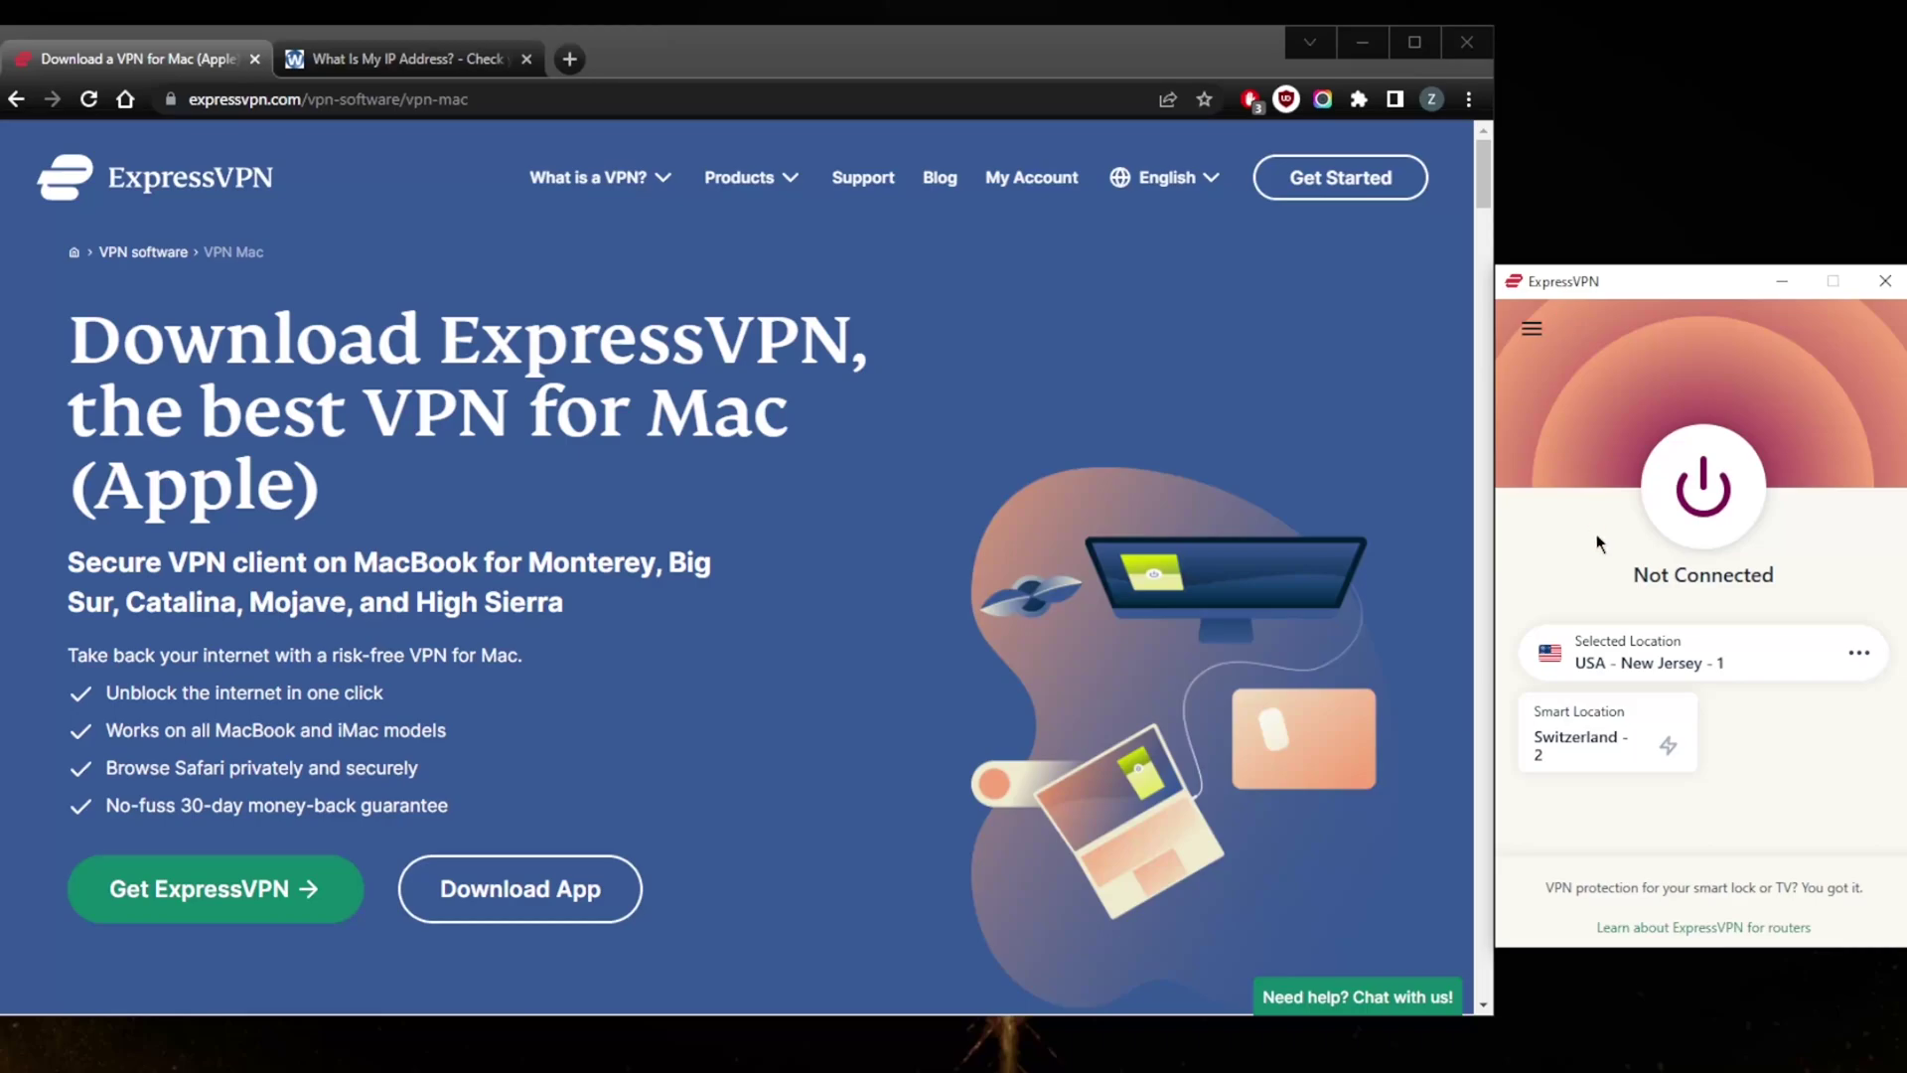
pyautogui.click(1075, 55)
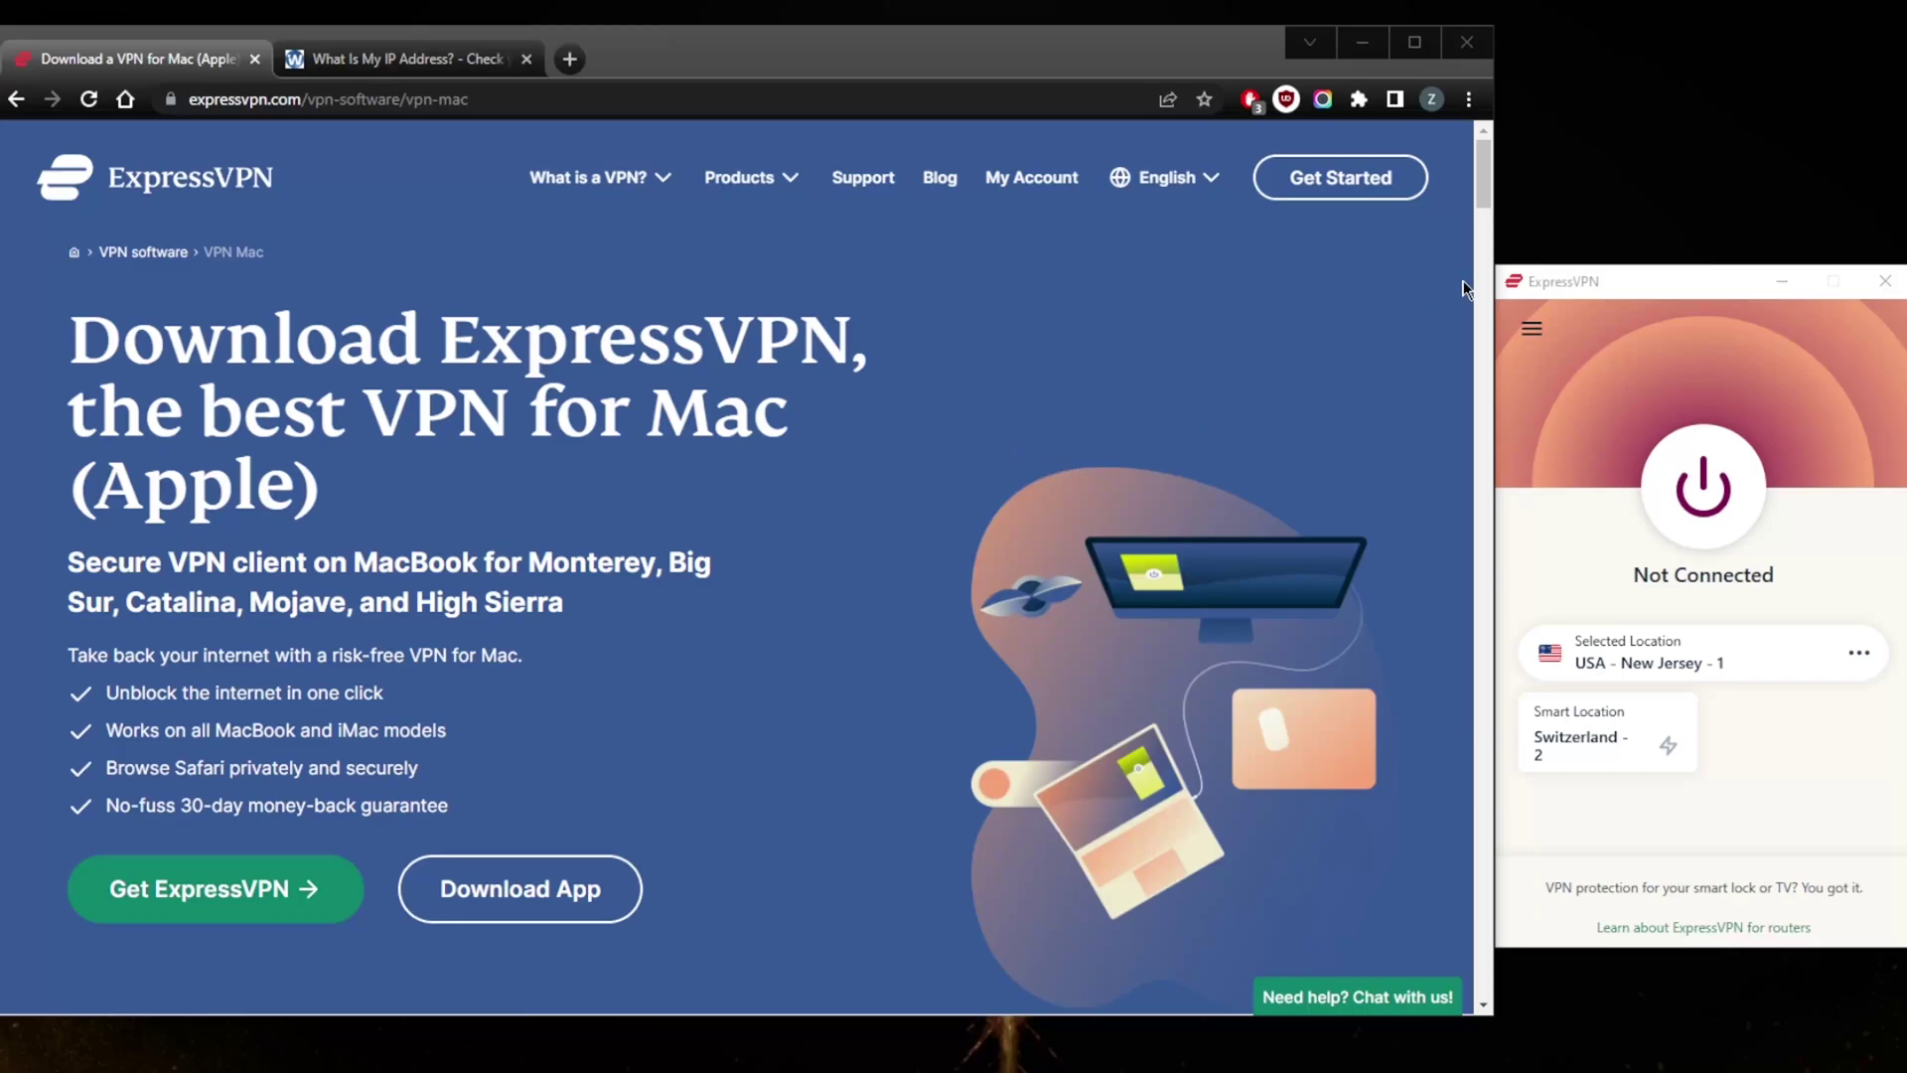
pyautogui.click(1512, 316)
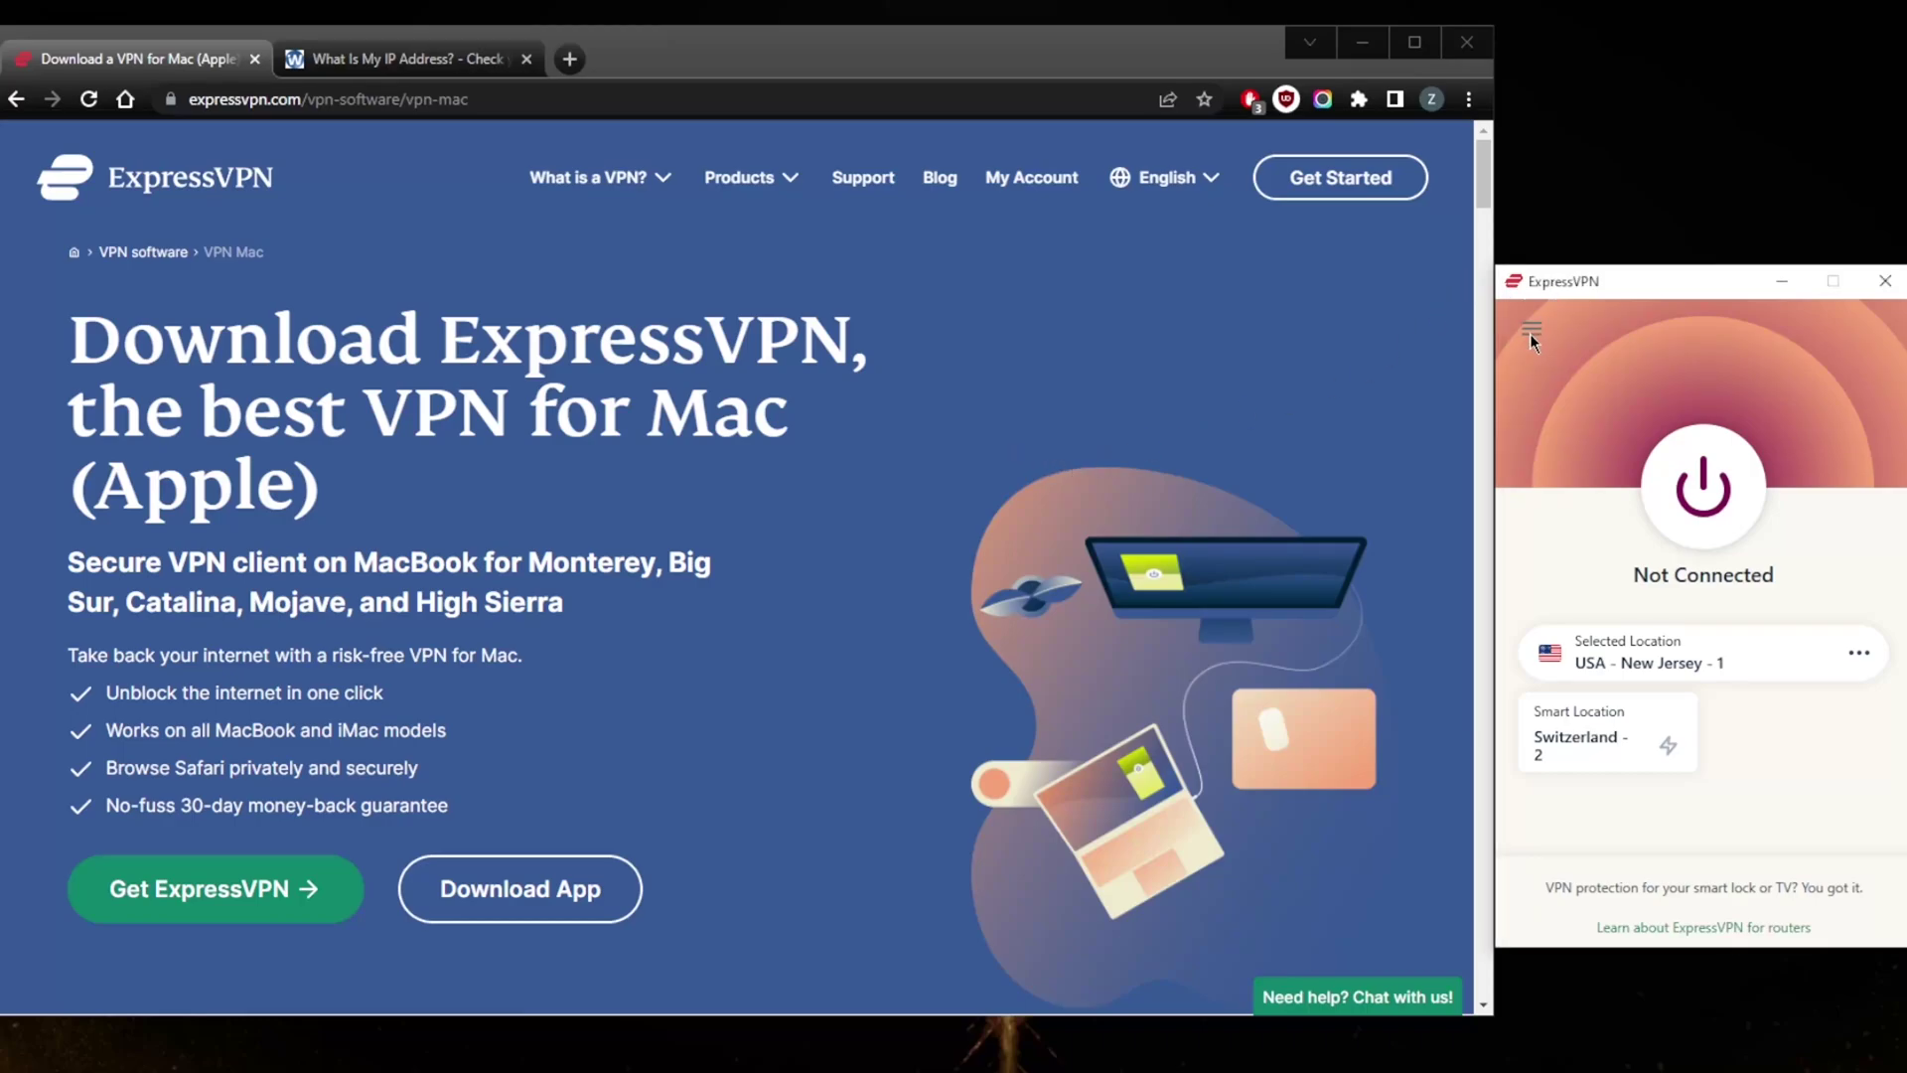
pyautogui.click(1530, 332)
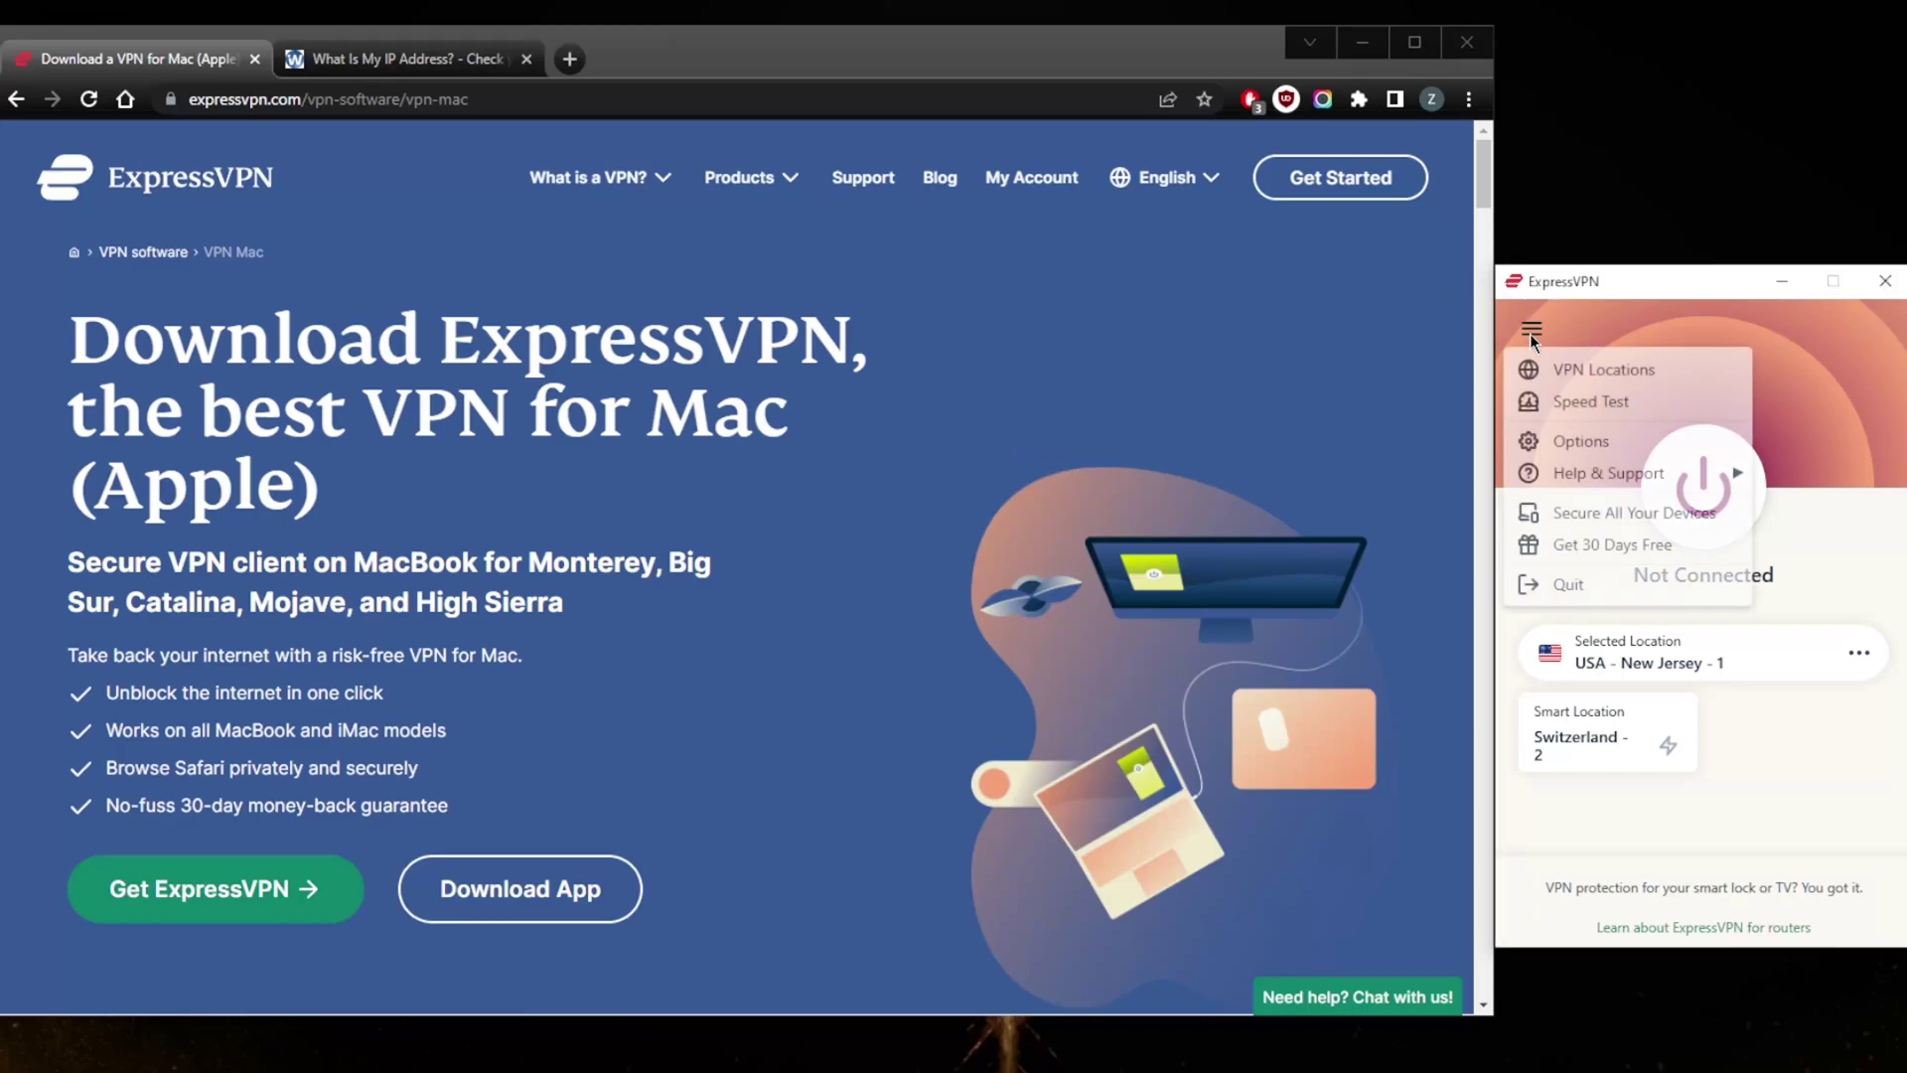
pyautogui.click(1579, 440)
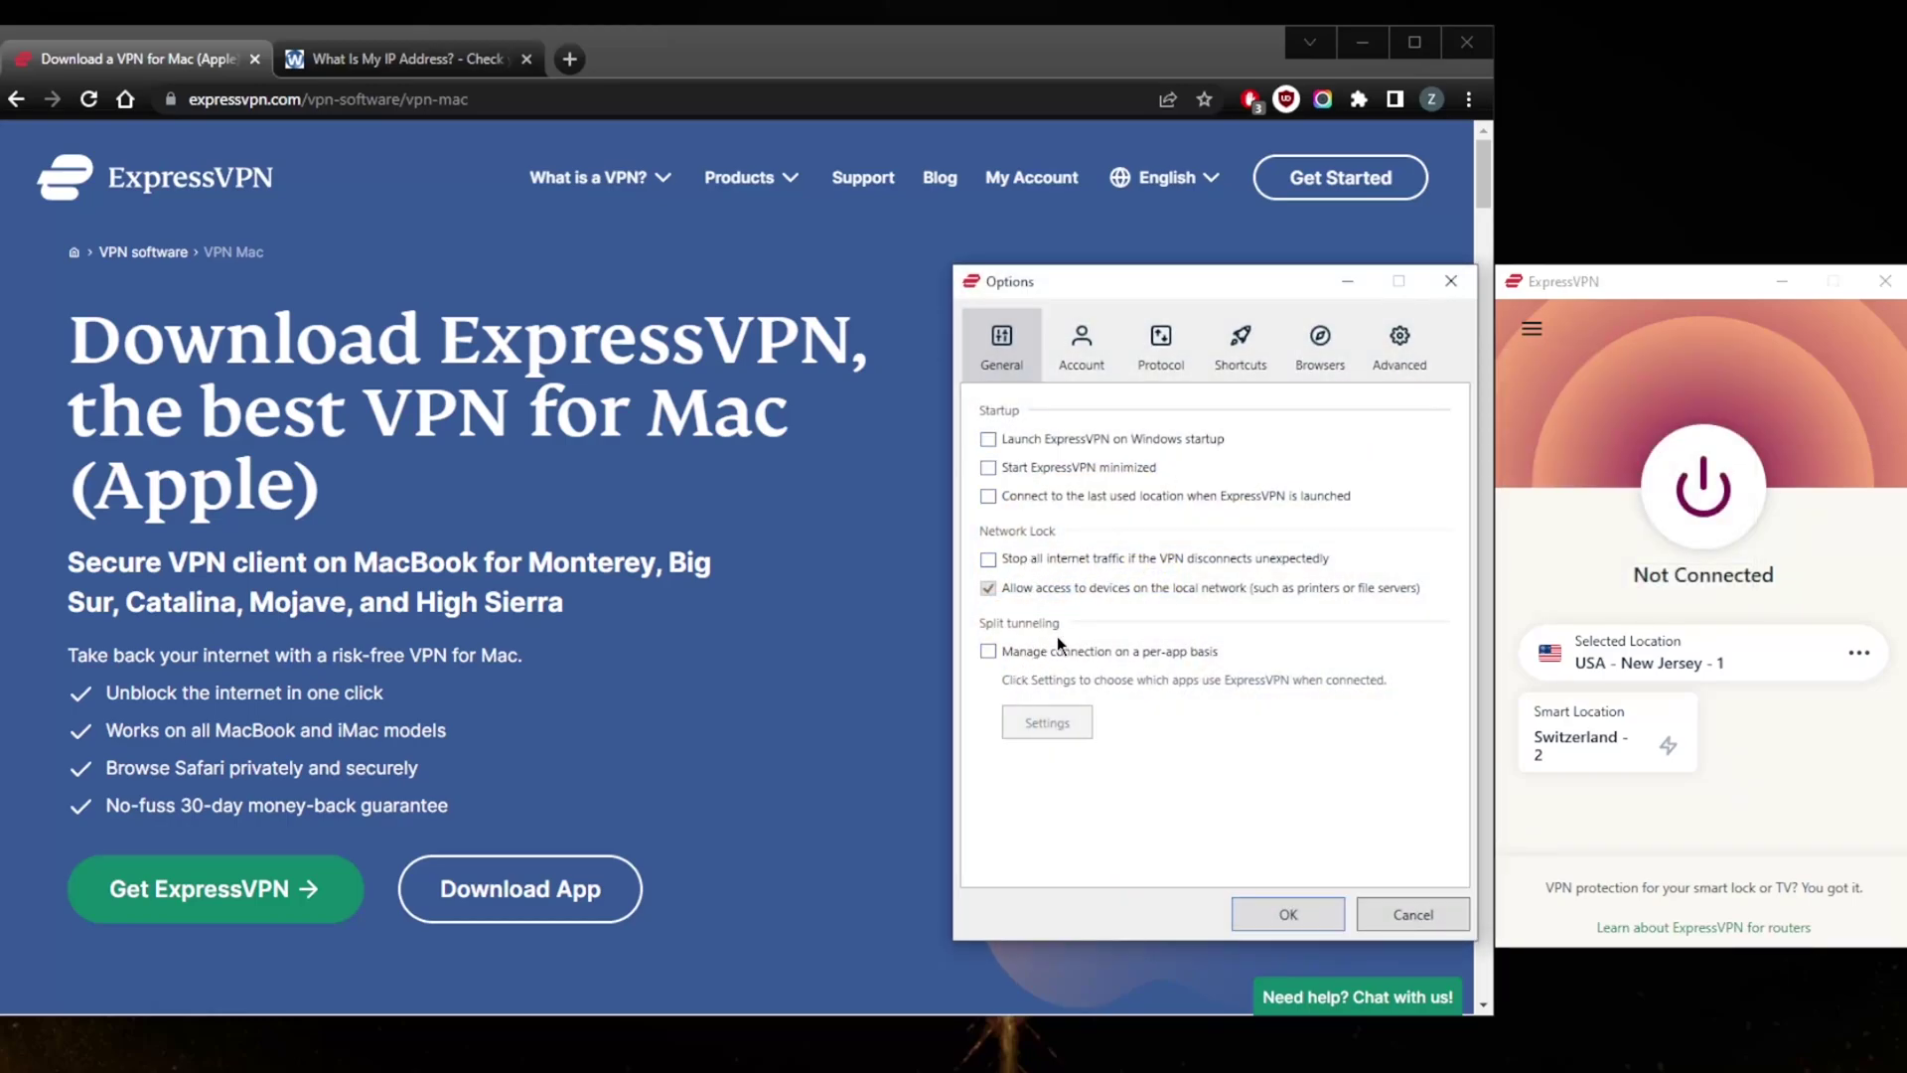
pyautogui.click(1161, 348)
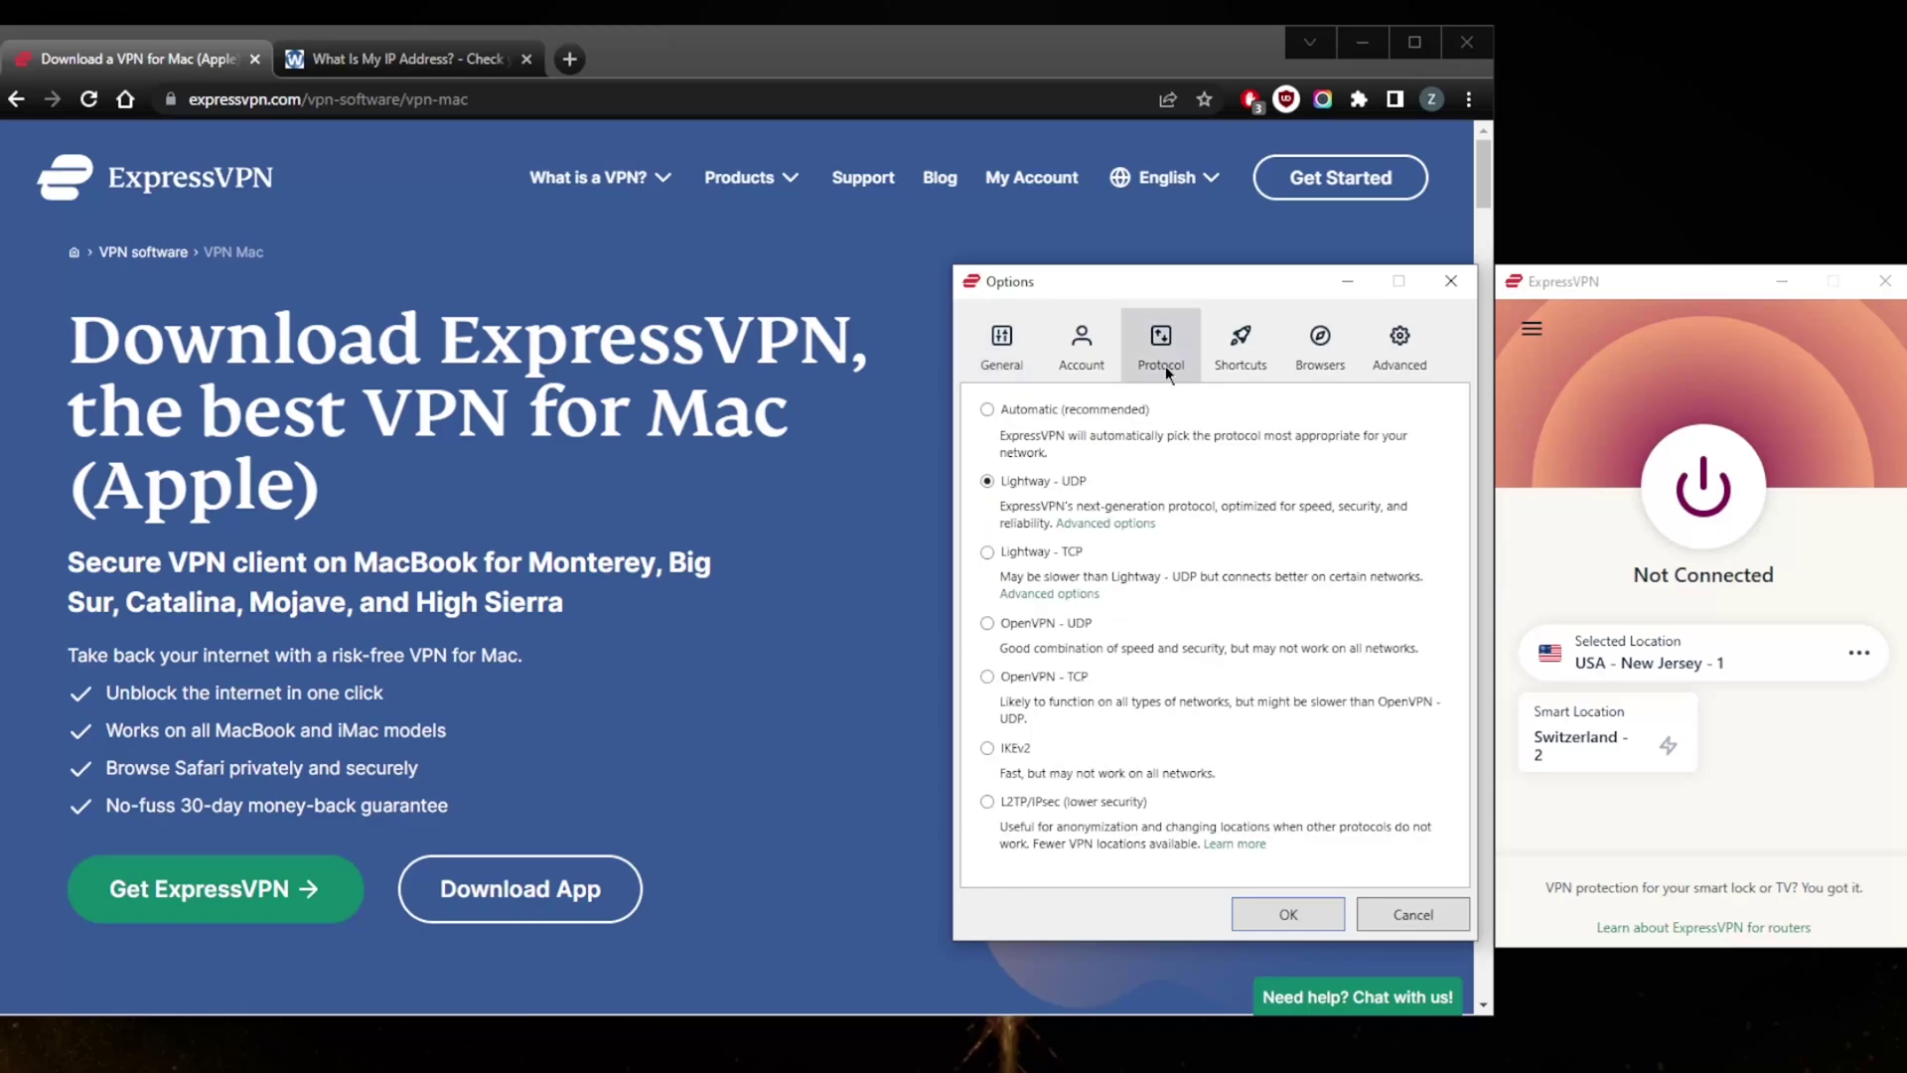
pyautogui.click(1003, 348)
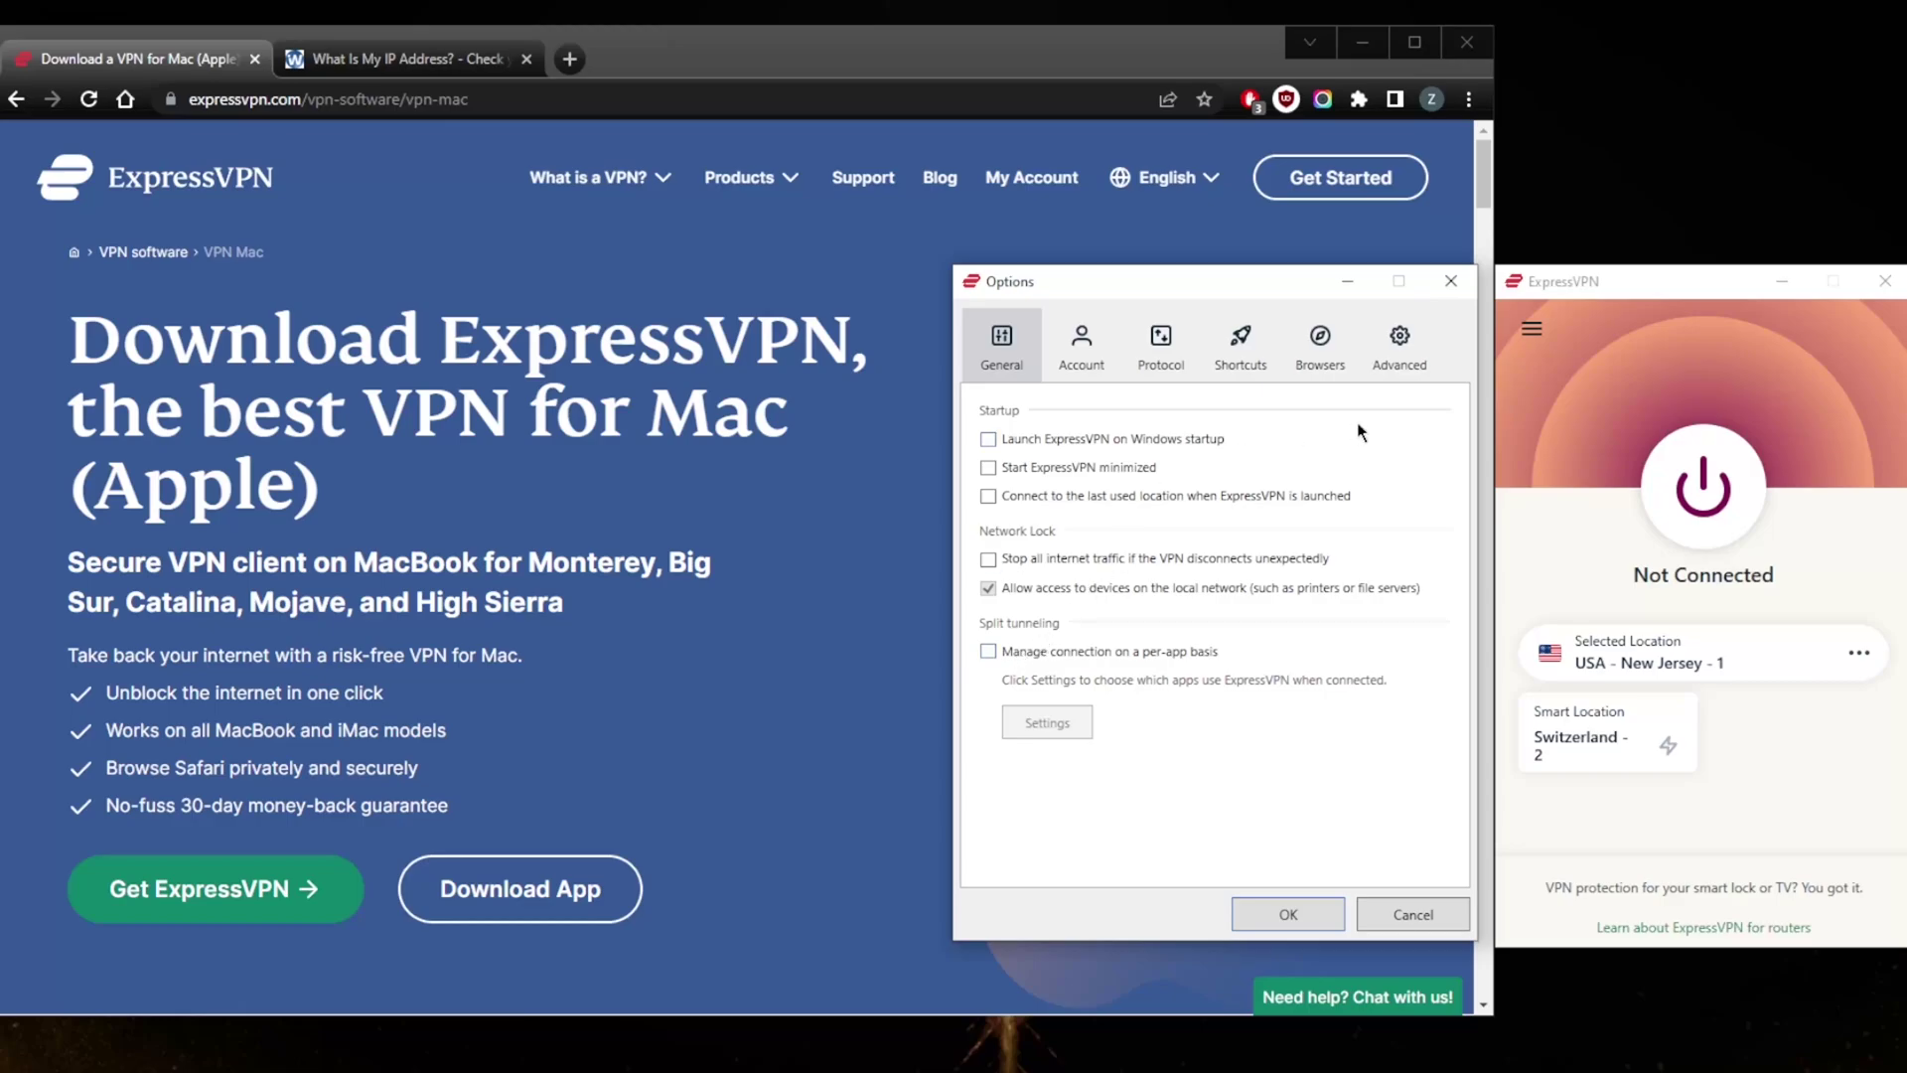
pyautogui.click(1444, 283)
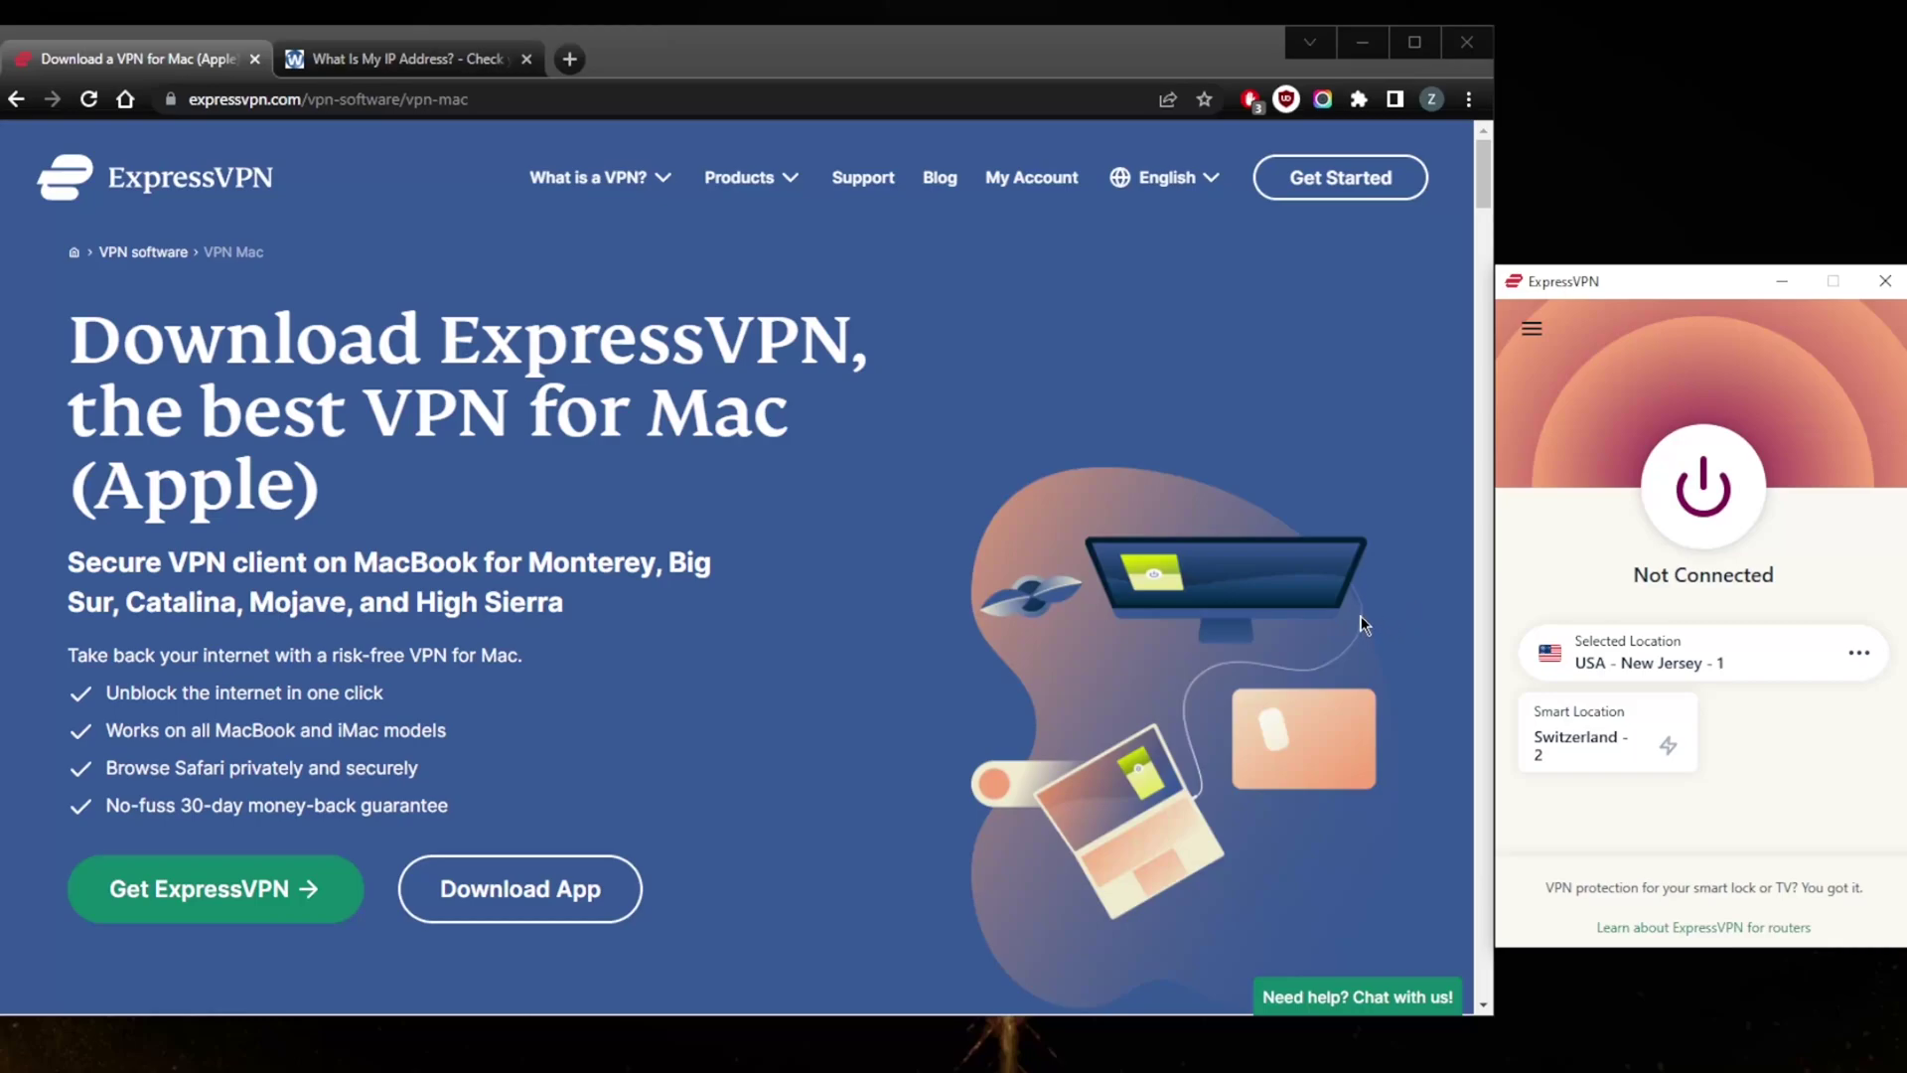
# Connect to USA - New Jersey - 1 and reload the IP check page to confirm a New York address
pyautogui.click(1705, 489)
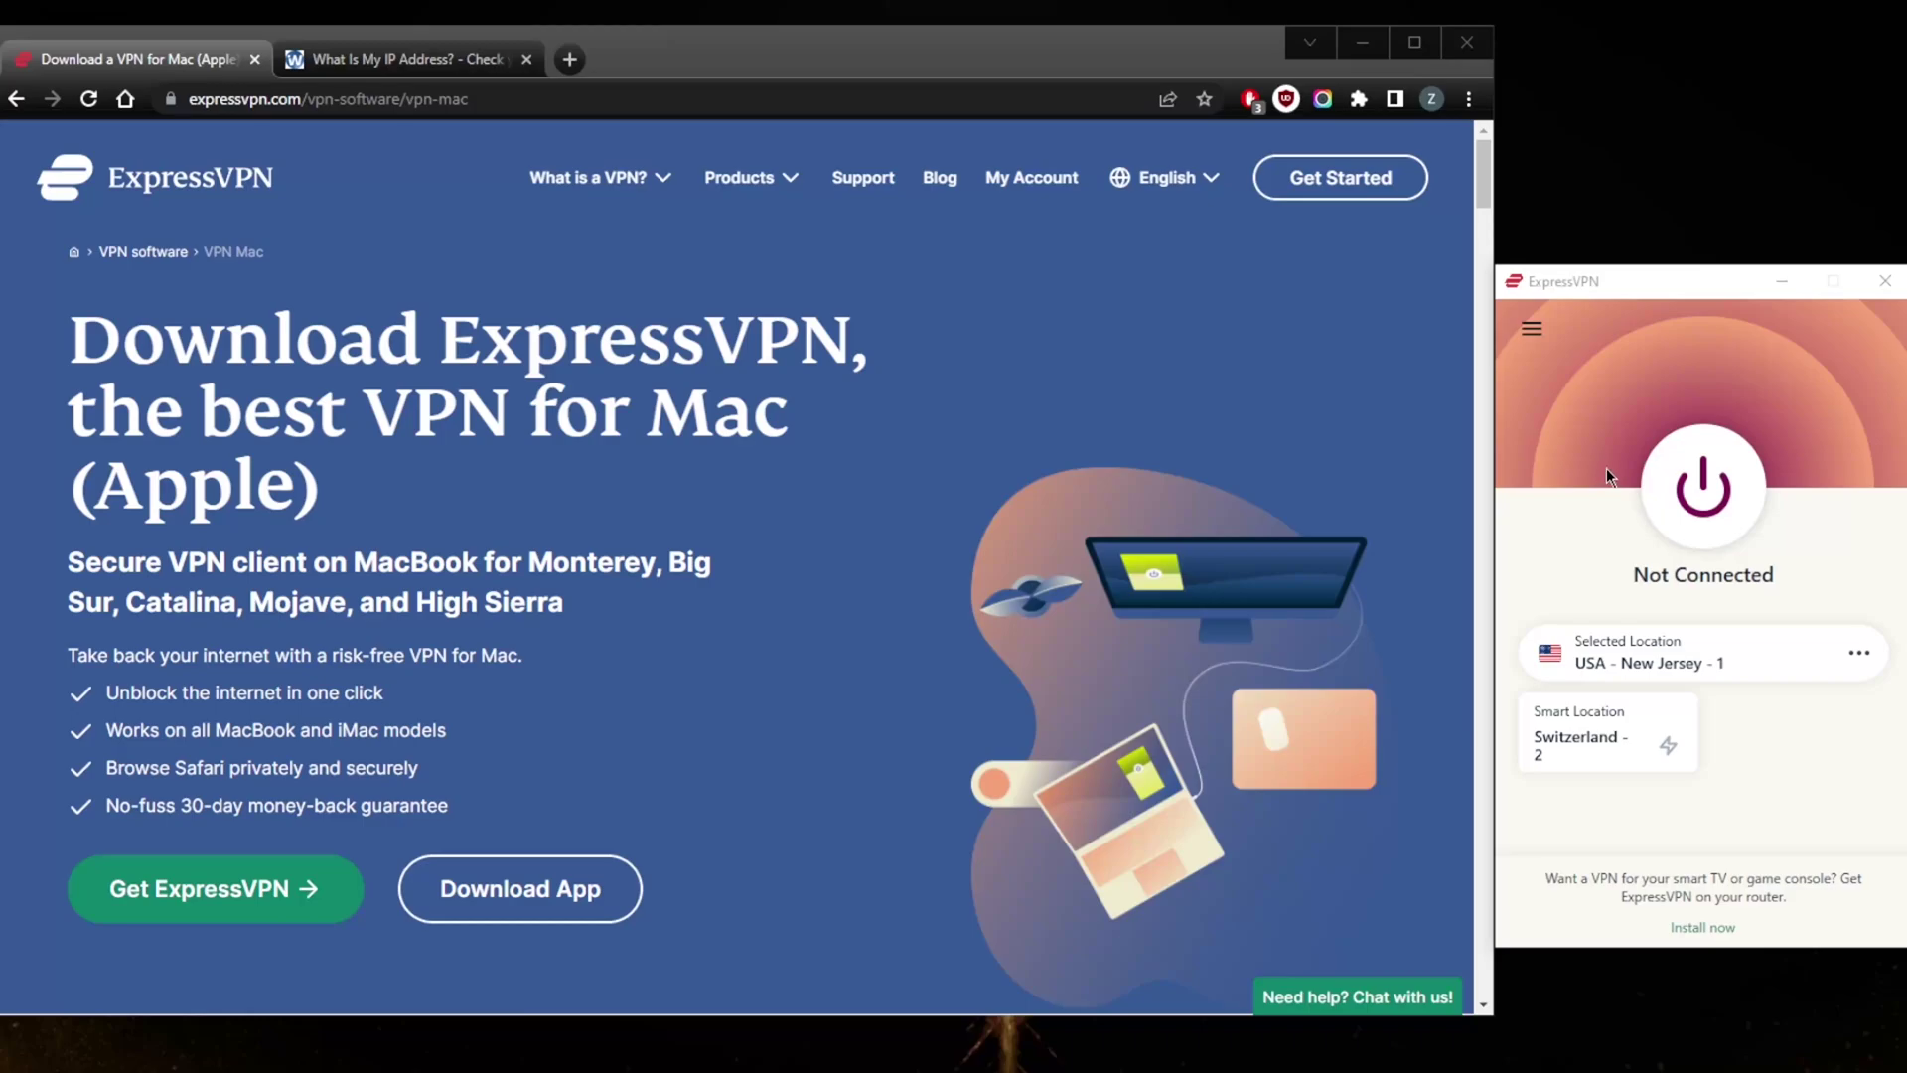
pyautogui.click(1606, 306)
pyautogui.click(1704, 489)
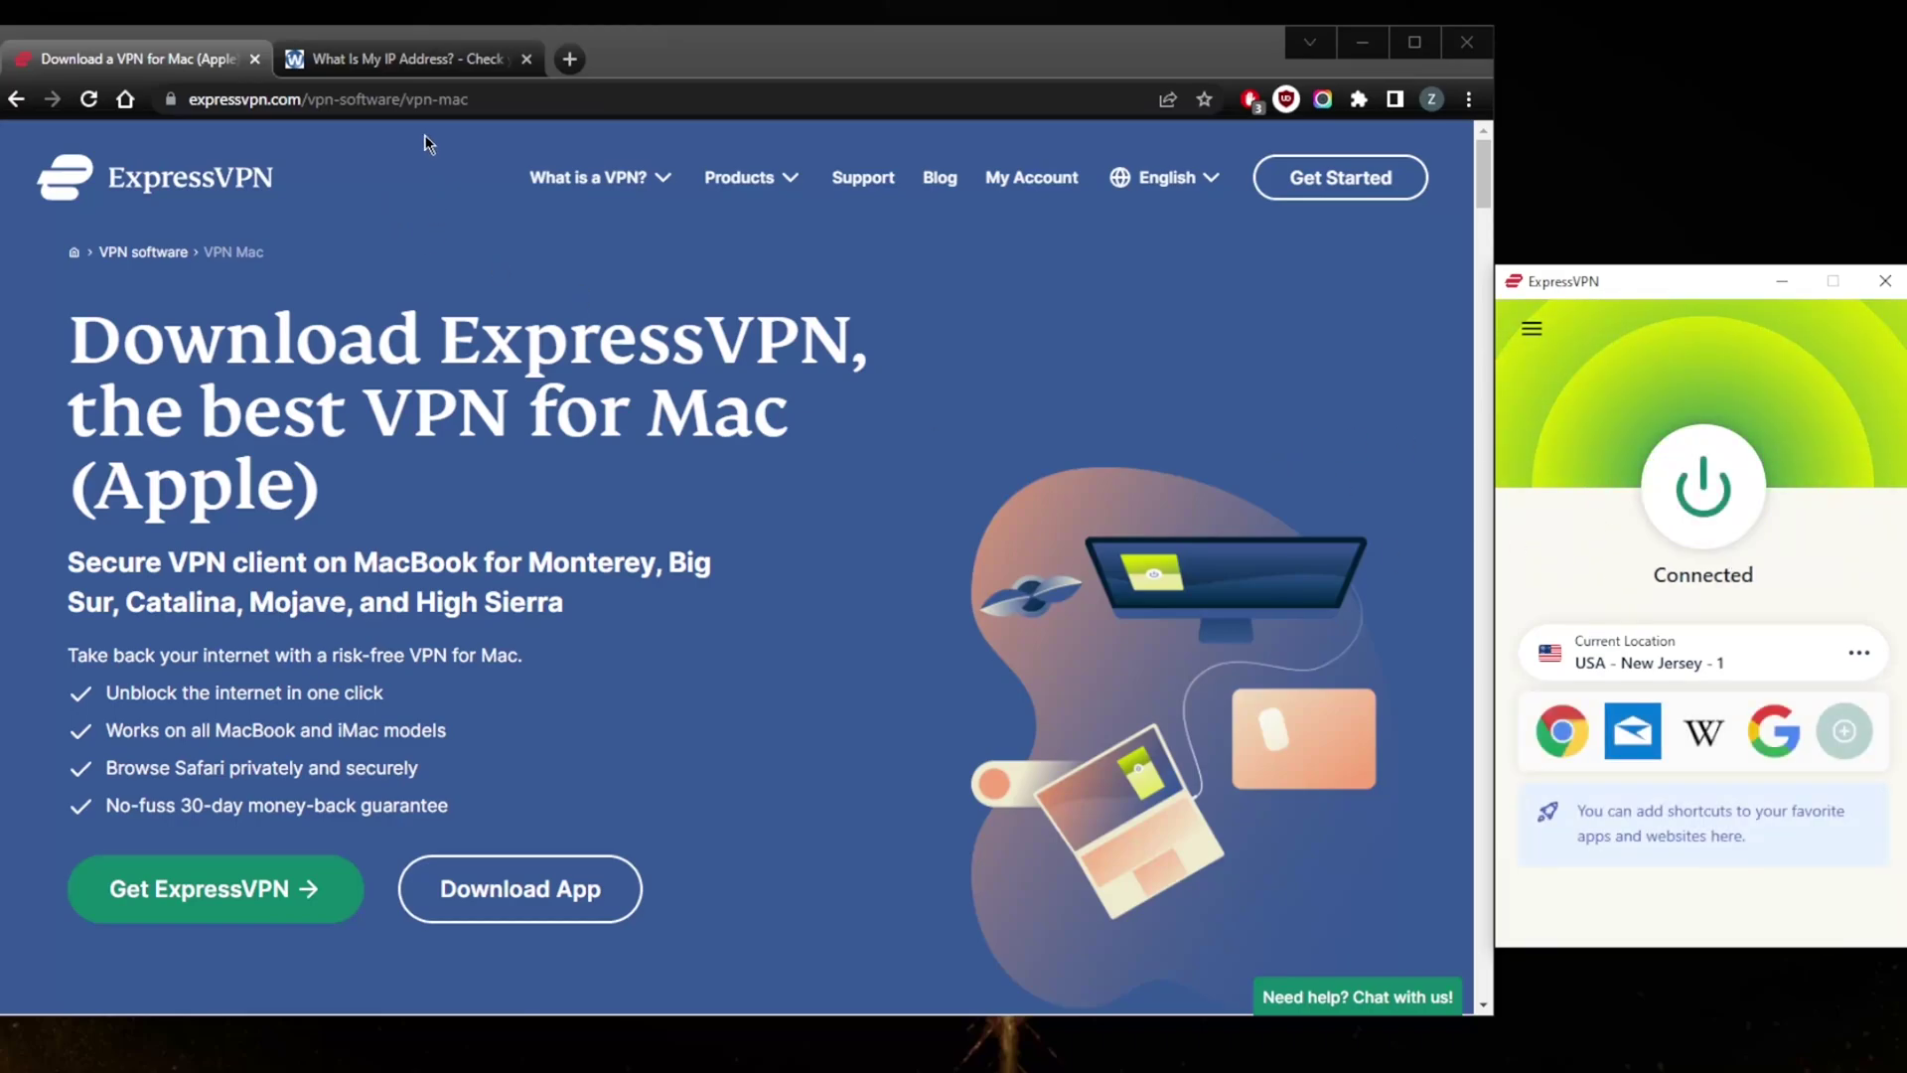
pyautogui.click(342, 60)
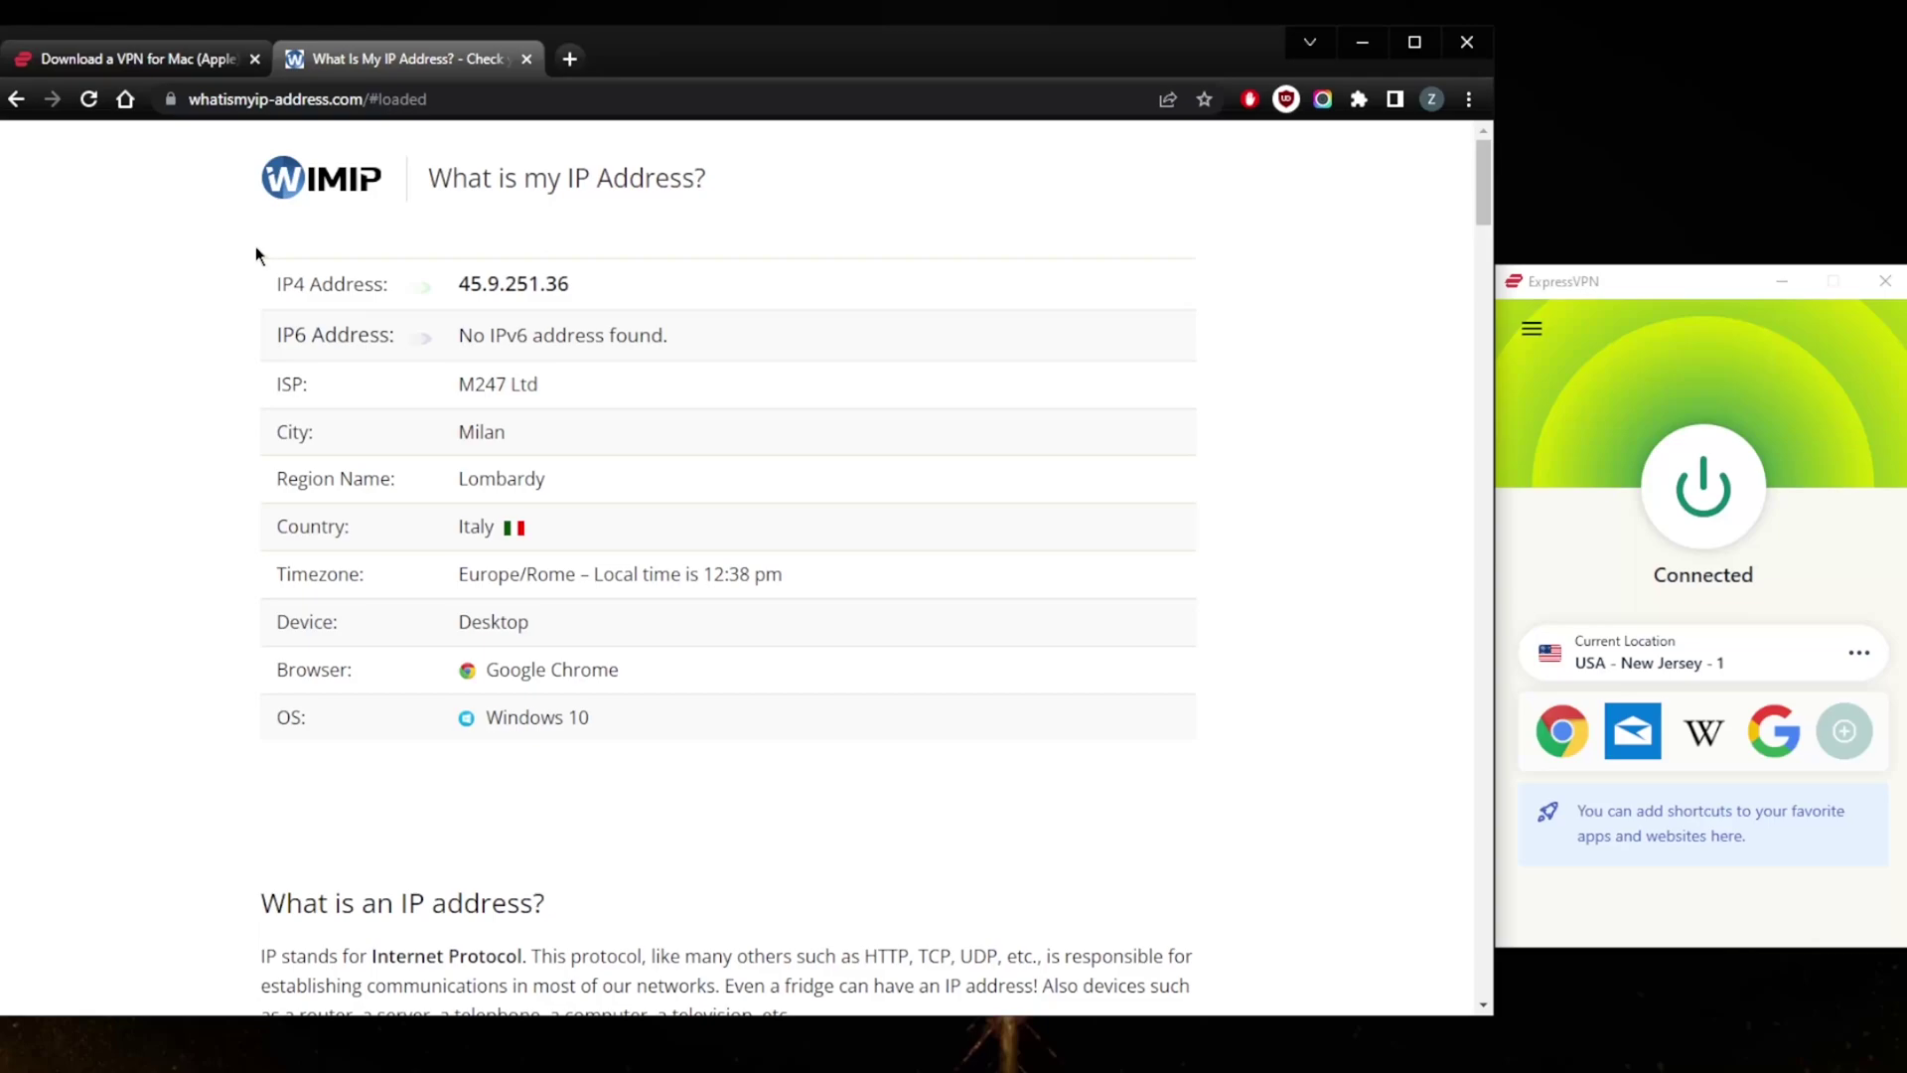
pyautogui.click(88, 99)
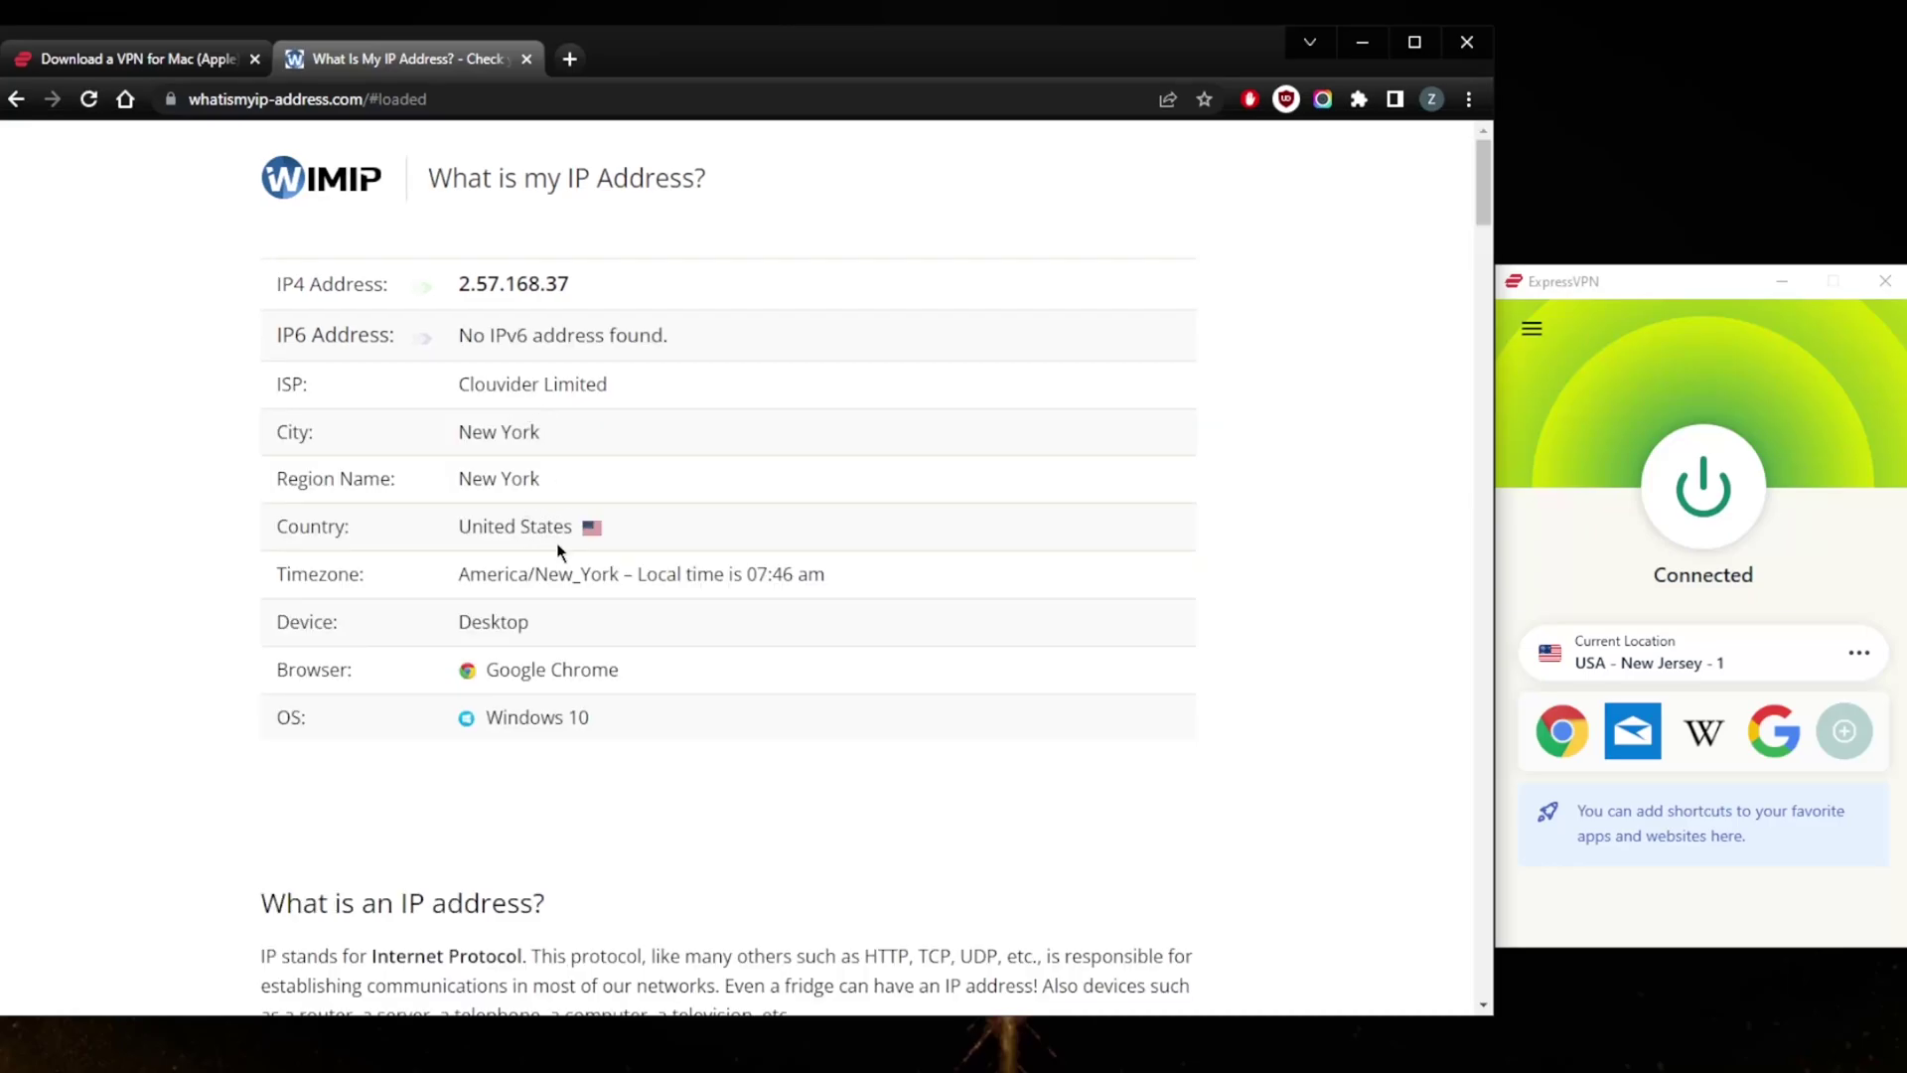
# Disconnect the VPN and open Options from the app's main menu
pyautogui.click(169, 74)
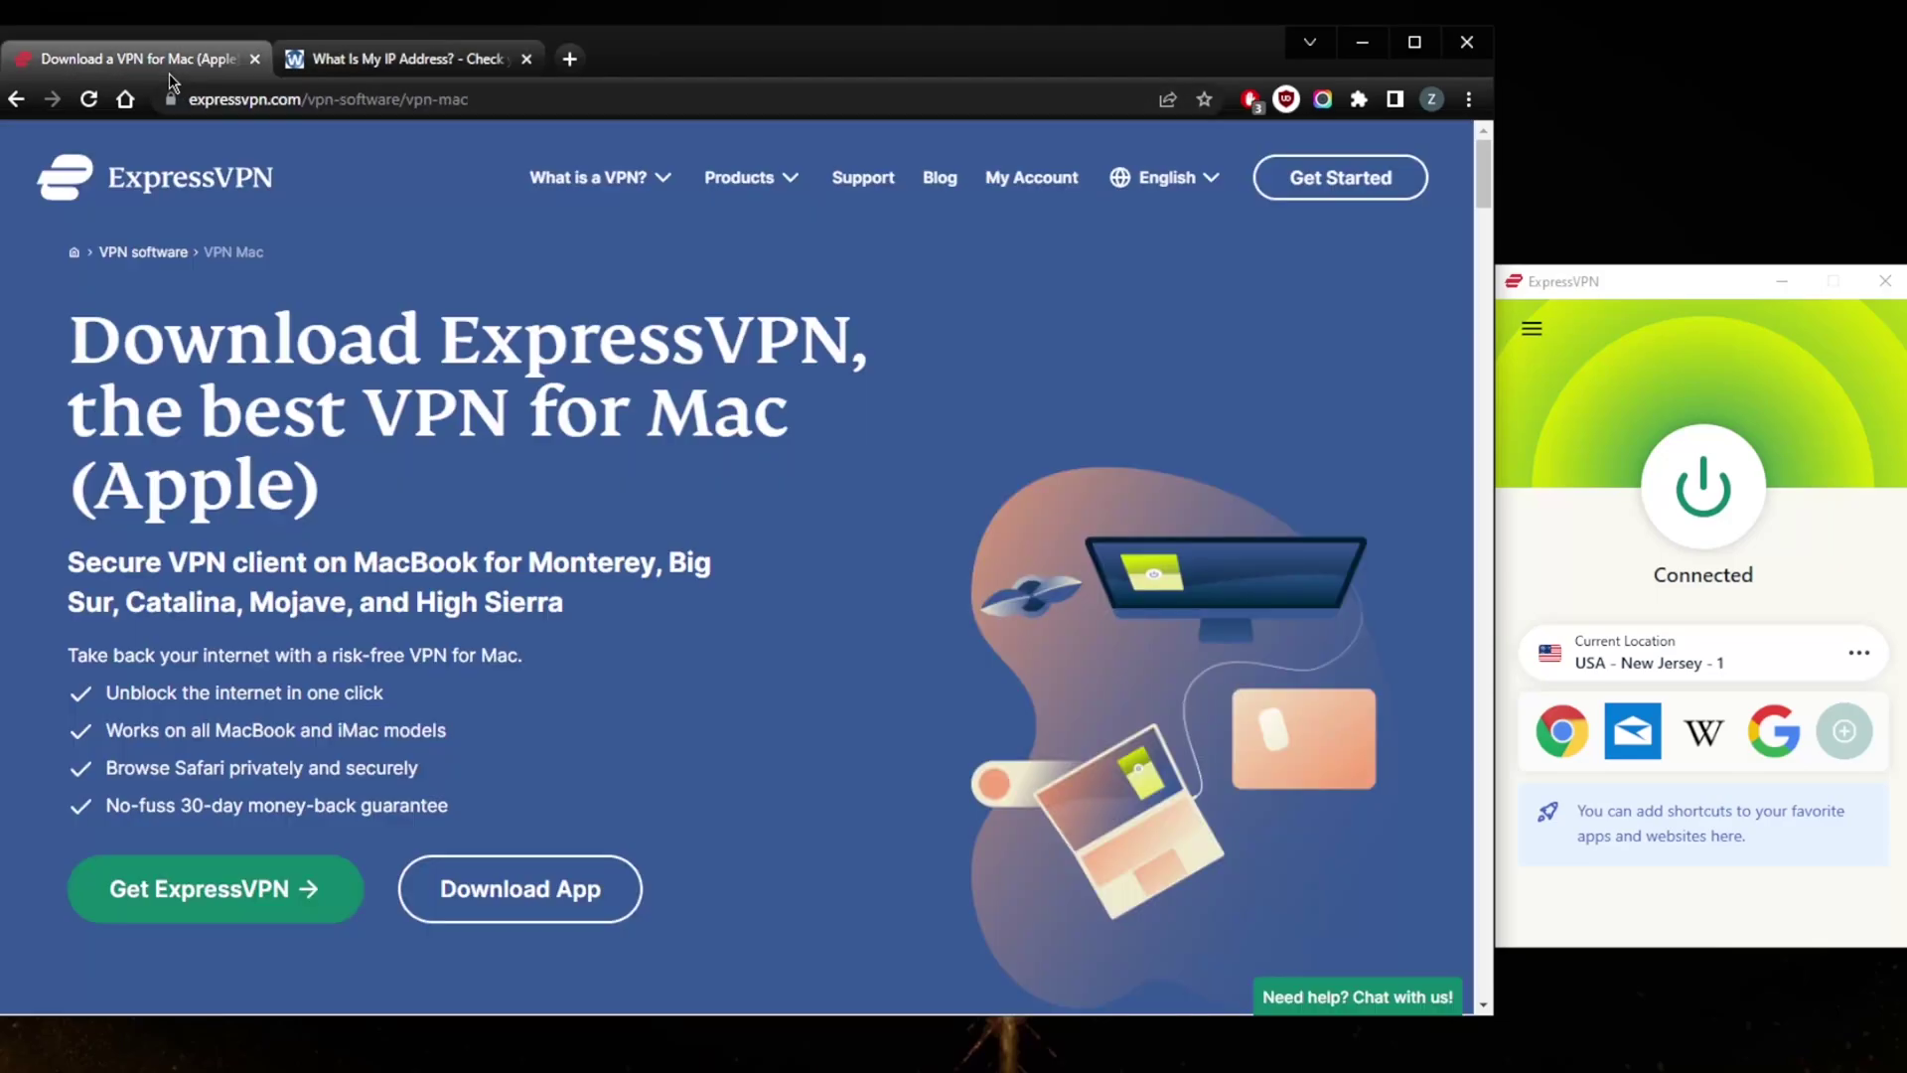
pyautogui.click(1695, 468)
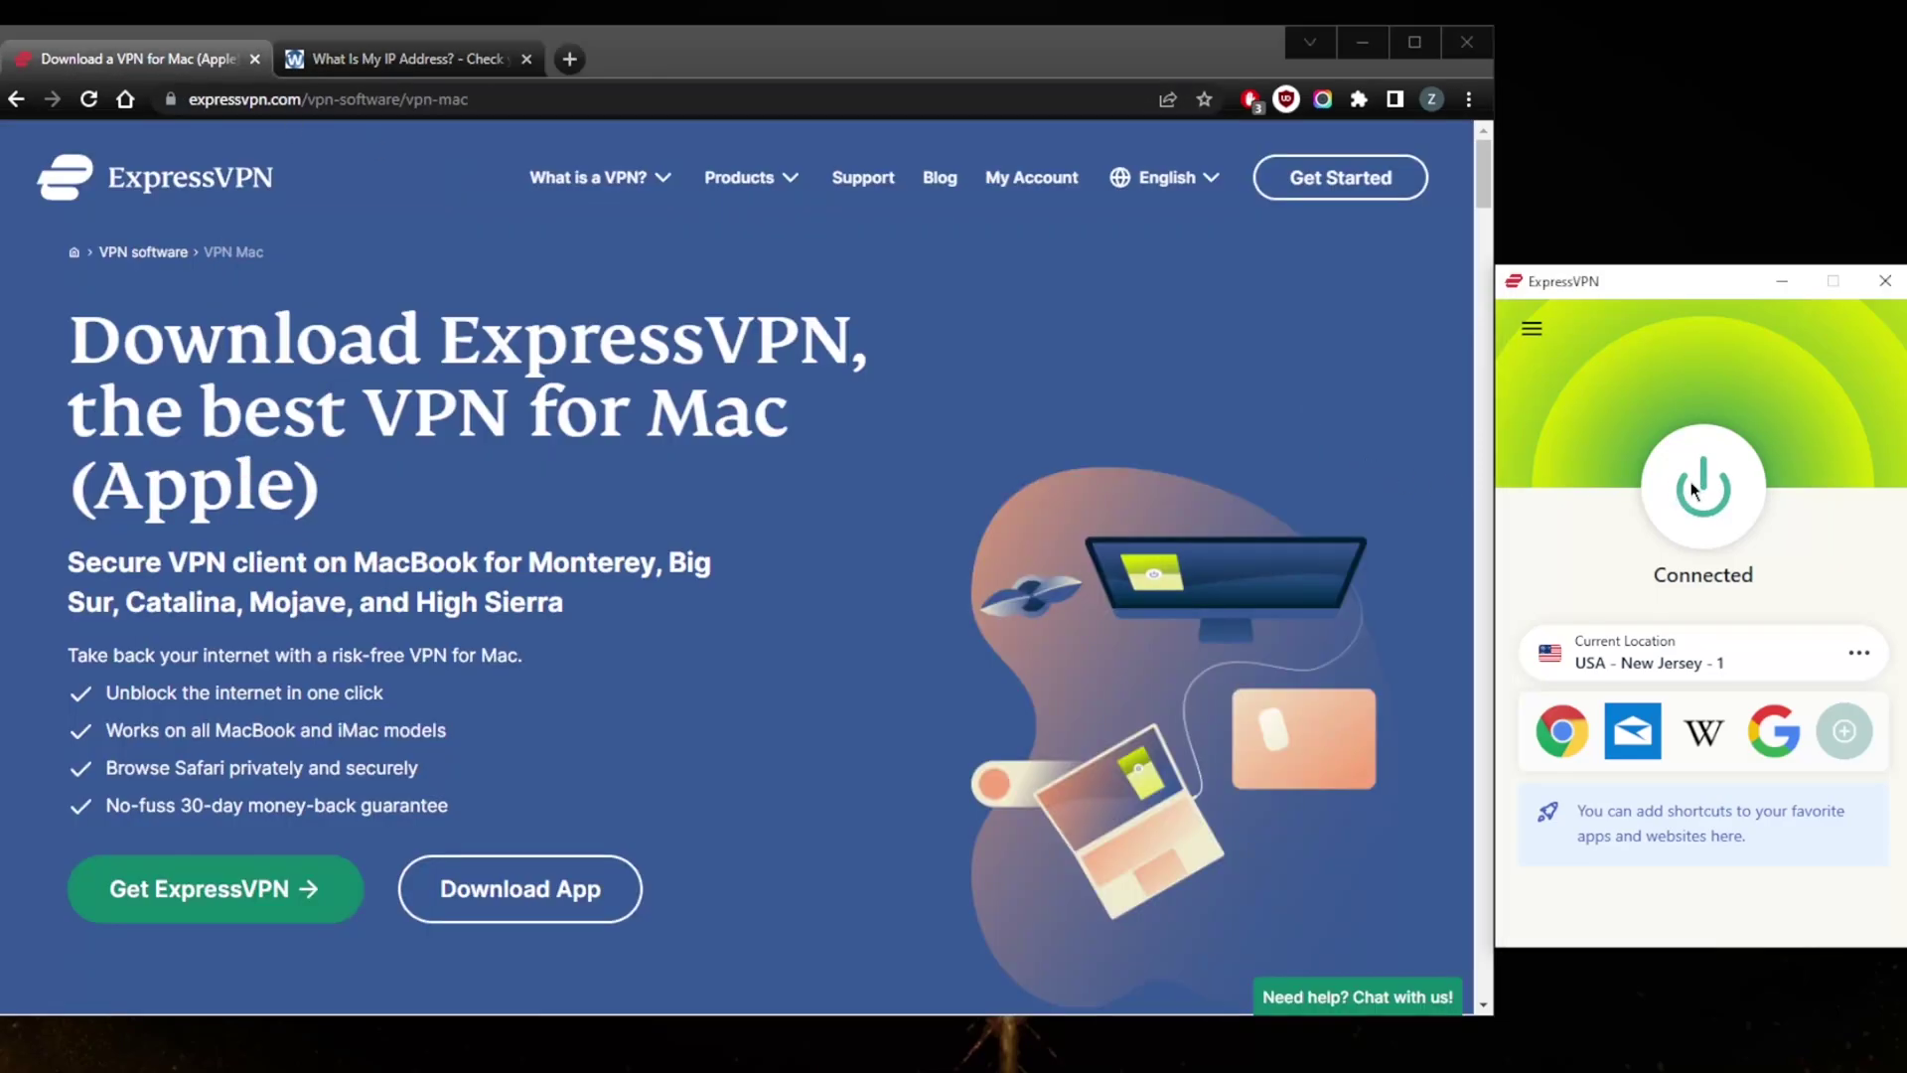
pyautogui.click(1532, 329)
pyautogui.click(1561, 443)
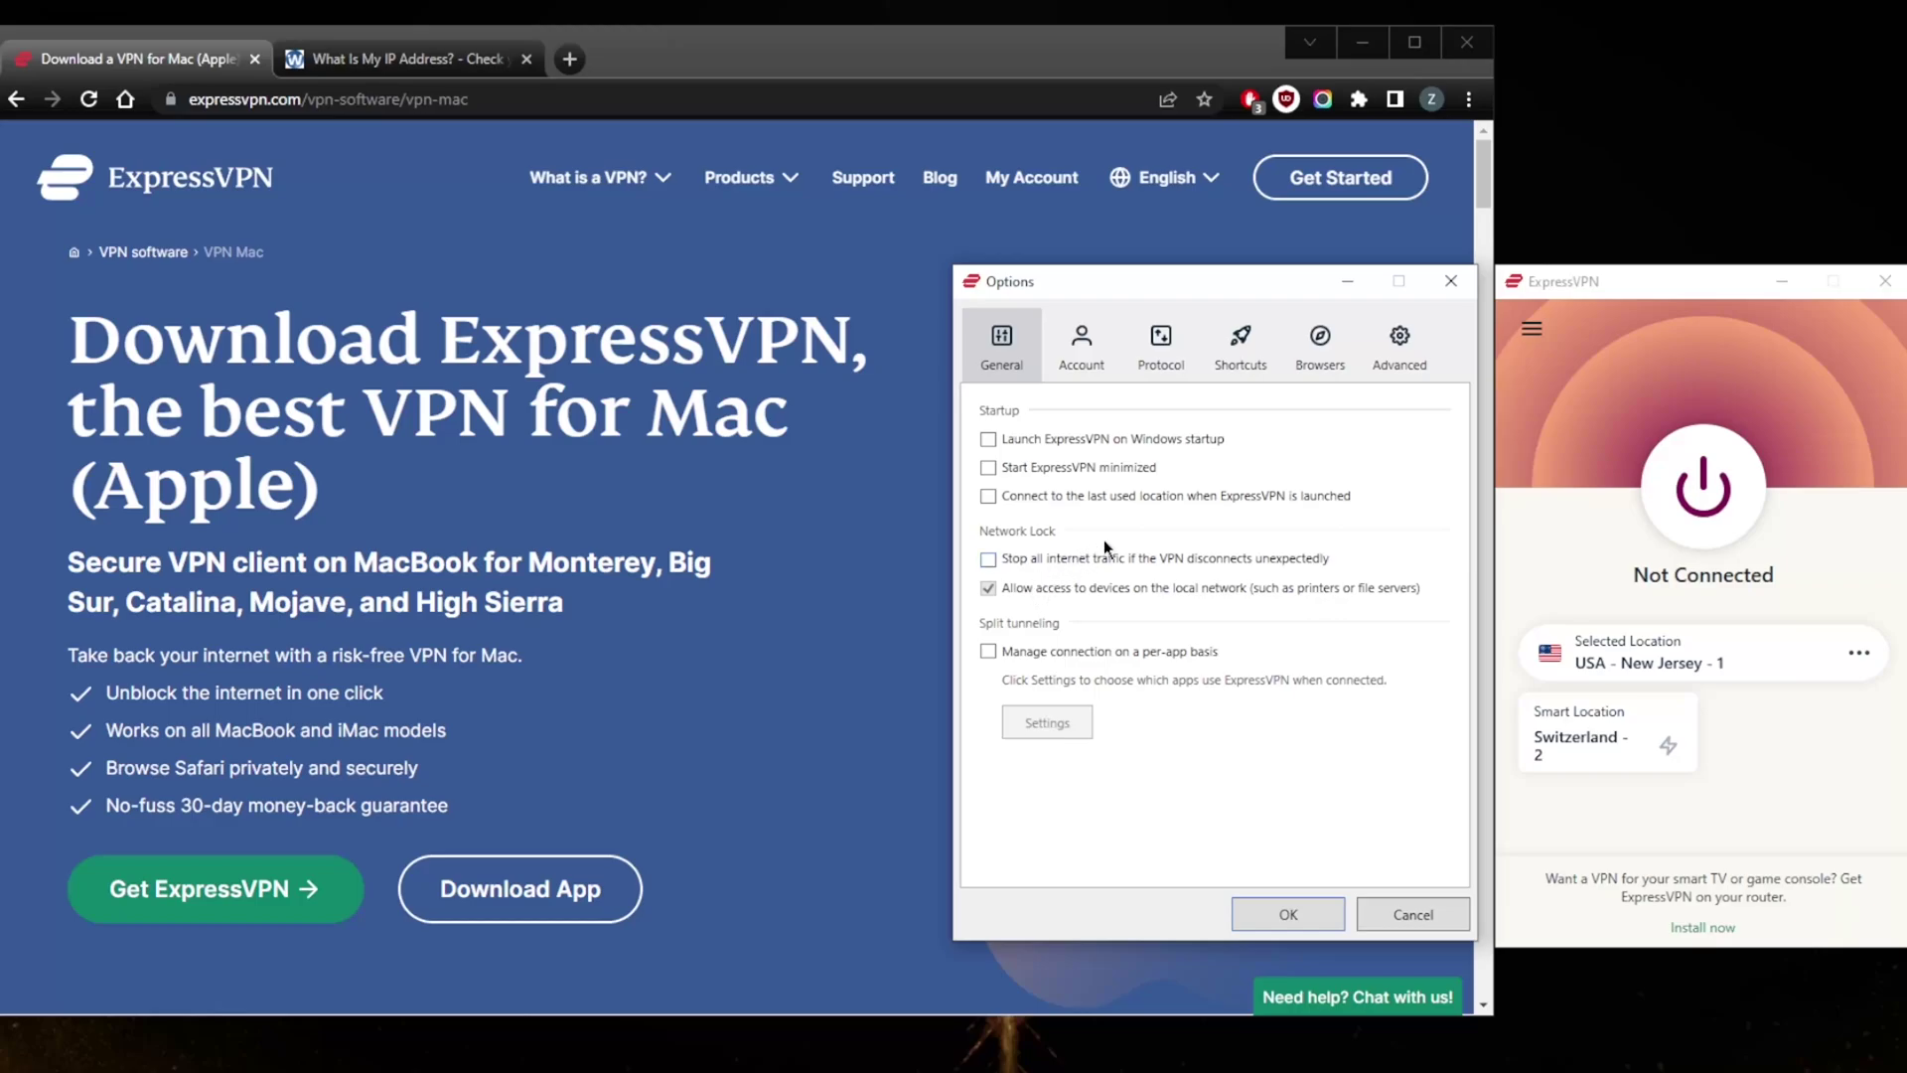
pyautogui.click(1543, 288)
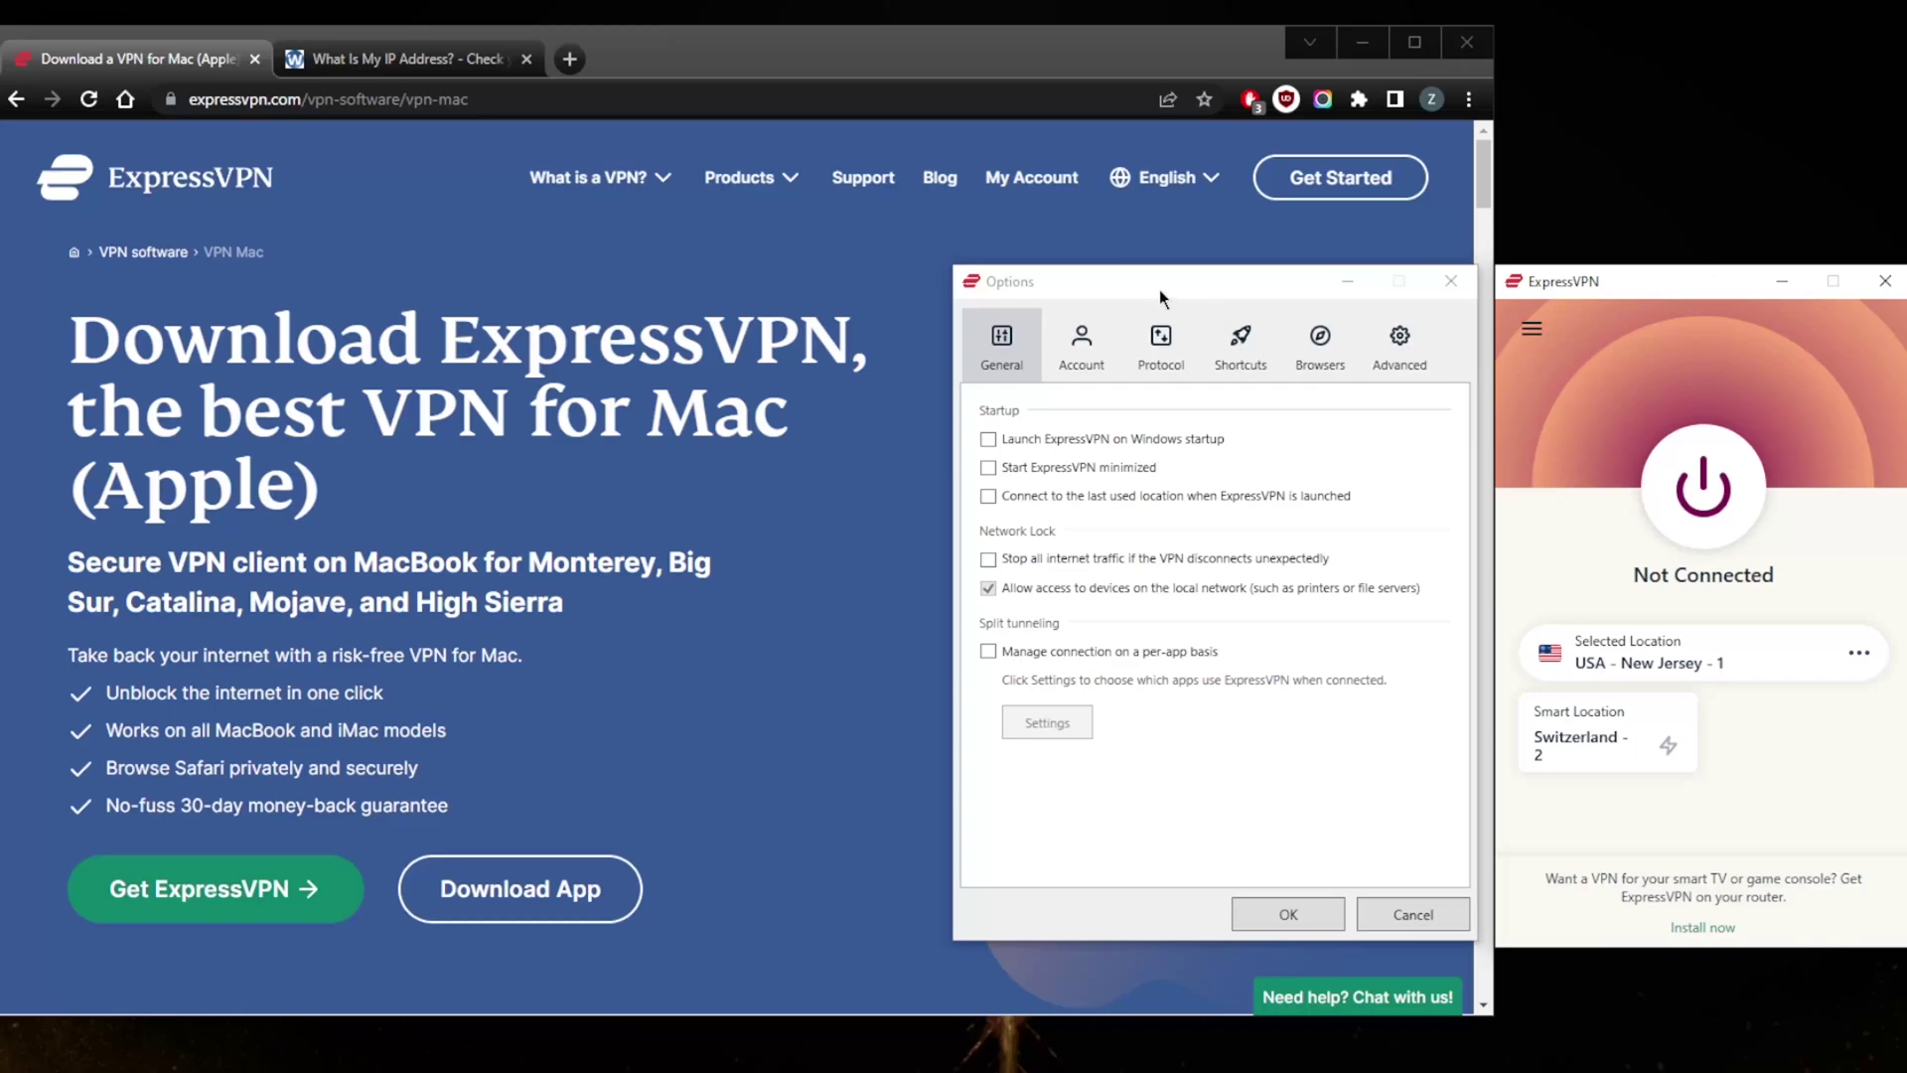
pyautogui.moveTo(1159, 289); pyautogui.dragTo(1176, 289)
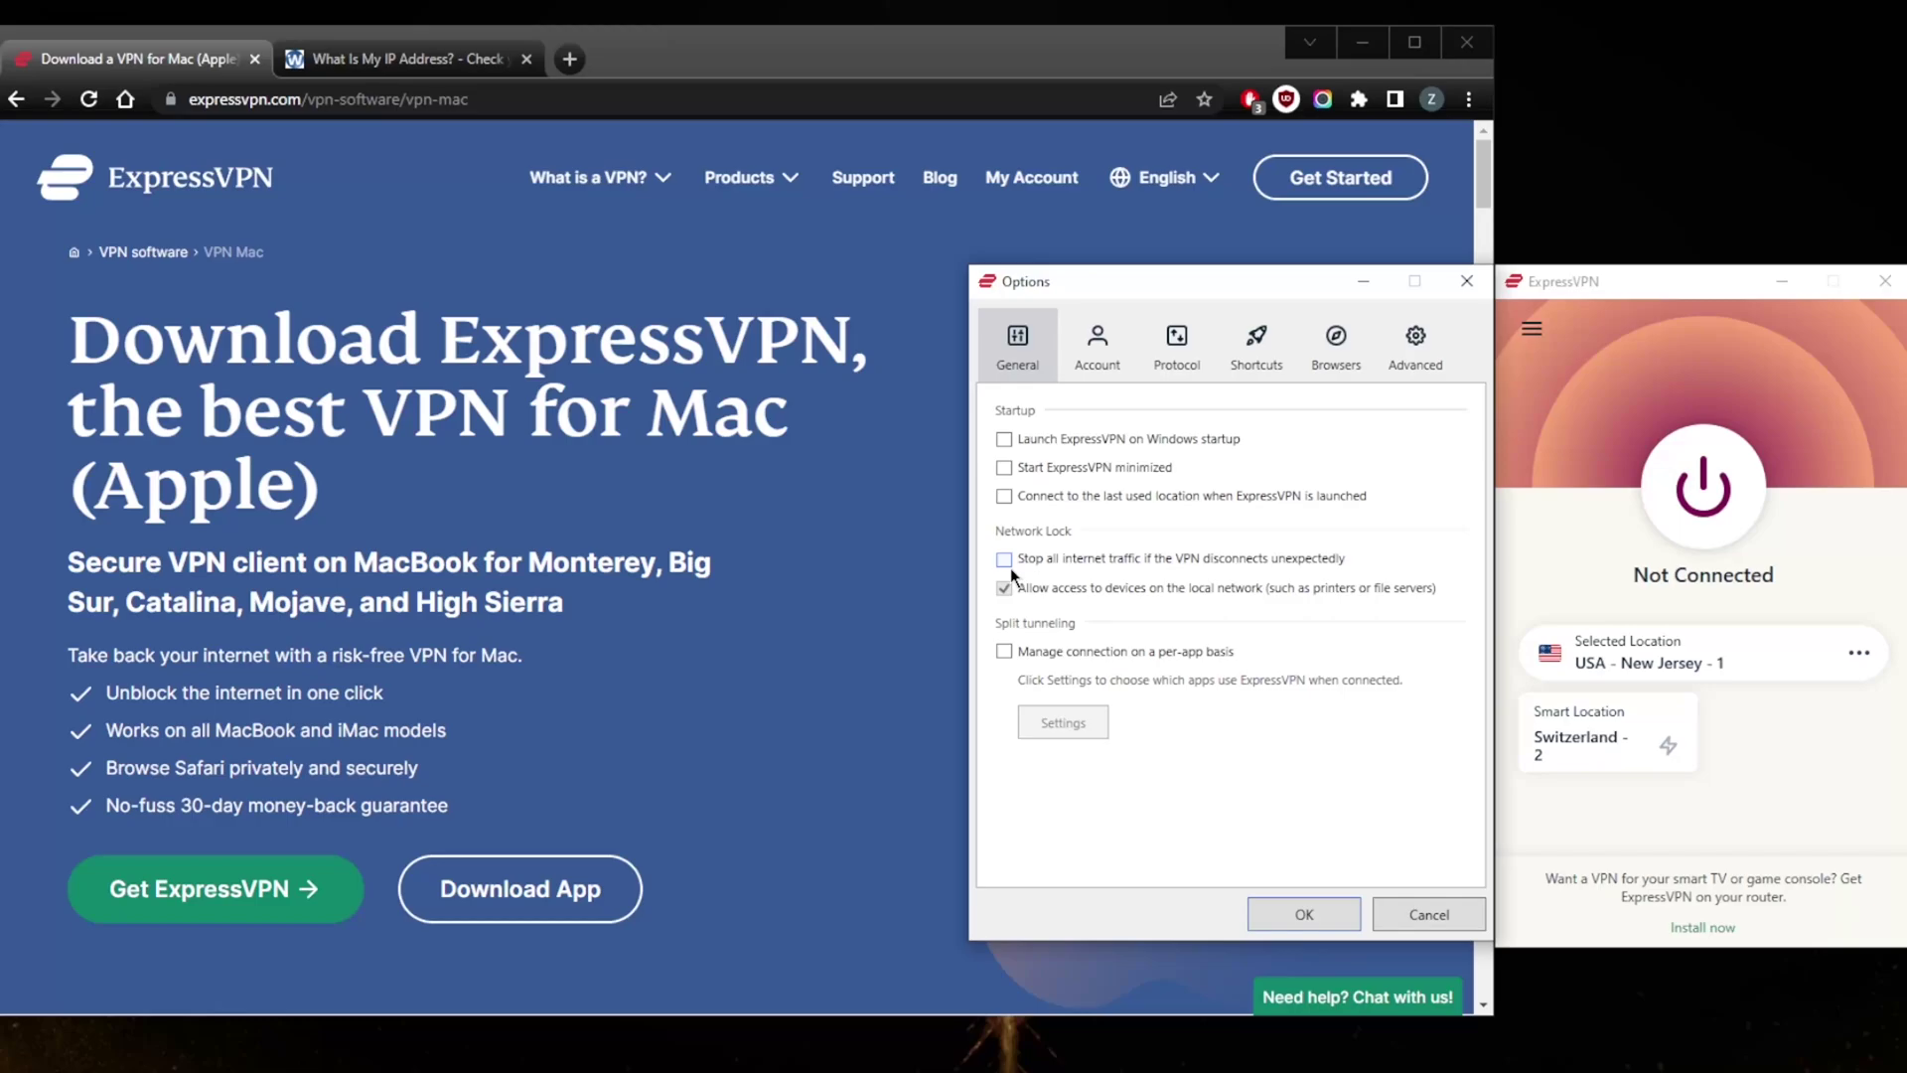
pyautogui.click(1585, 409)
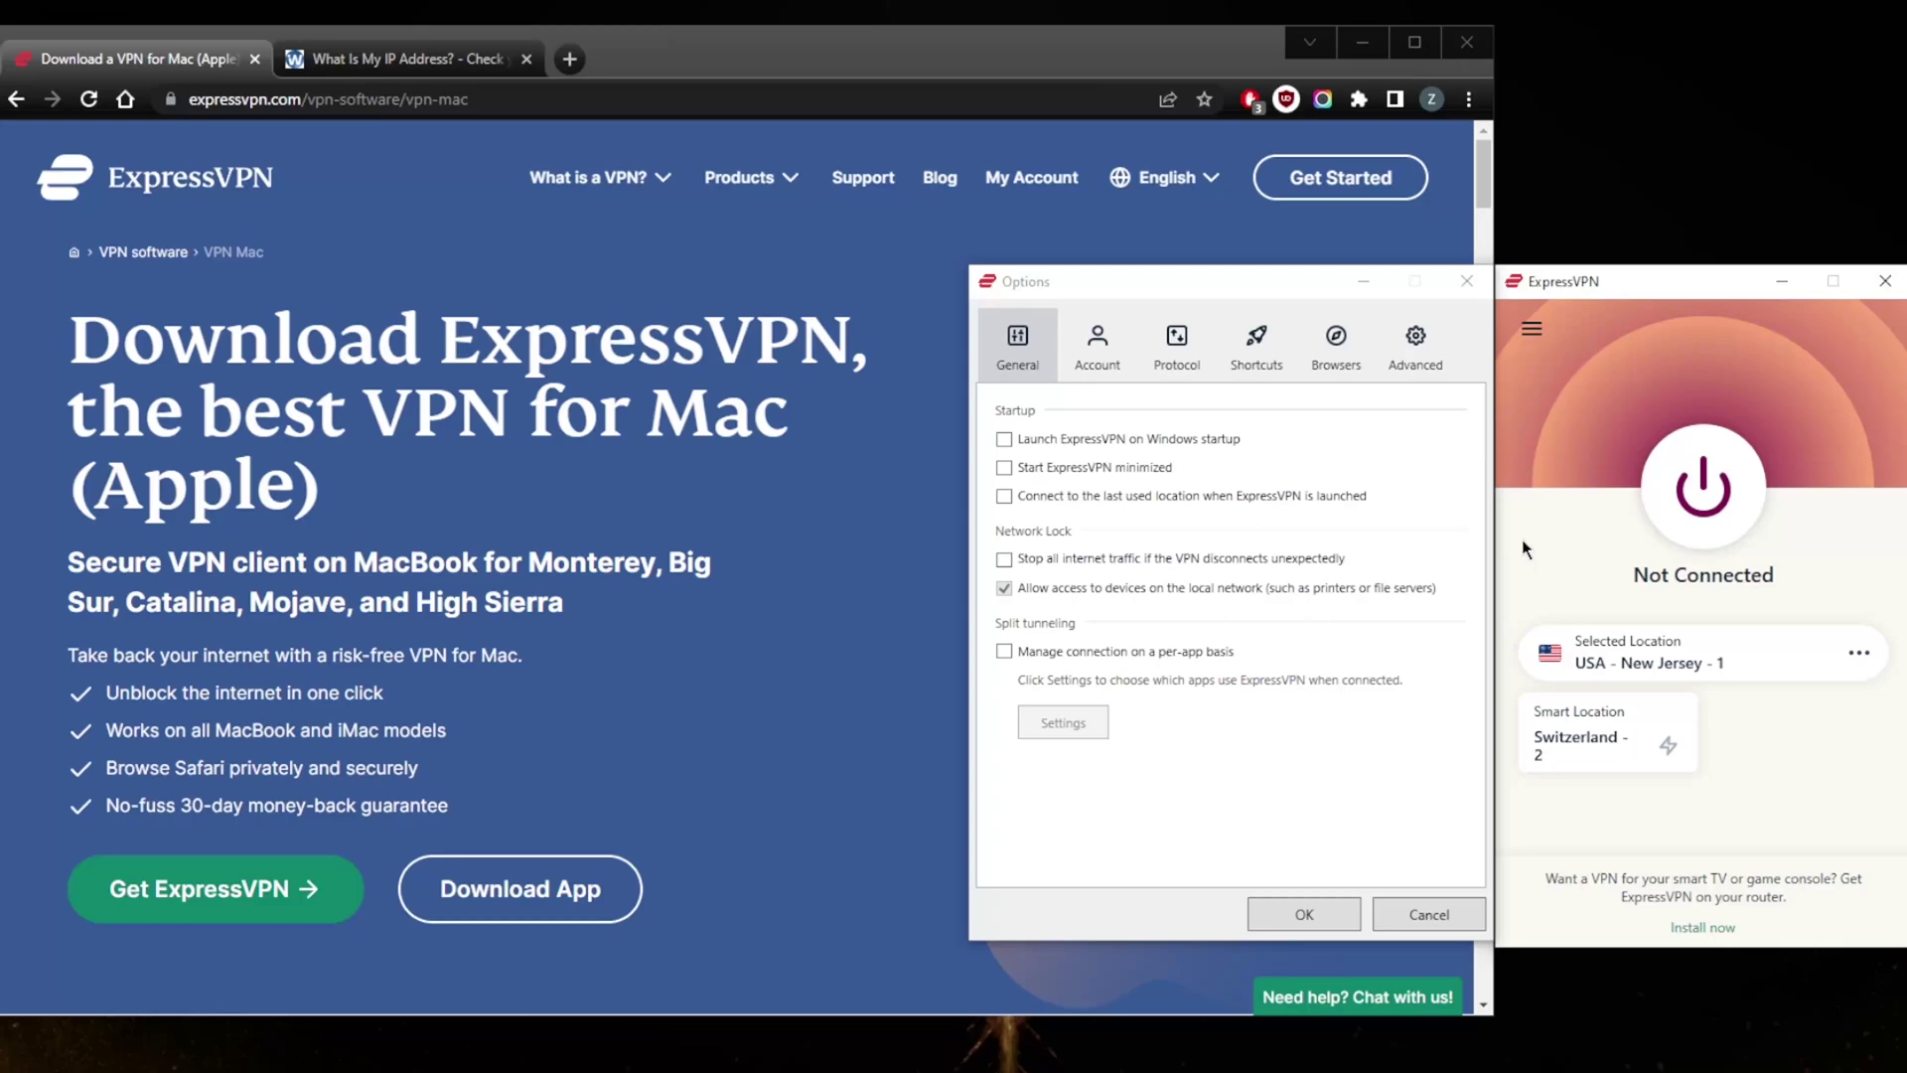
# Turn on per-app connection management and set split tunneling to route only selected apps through the VPN
pyautogui.click(1004, 652)
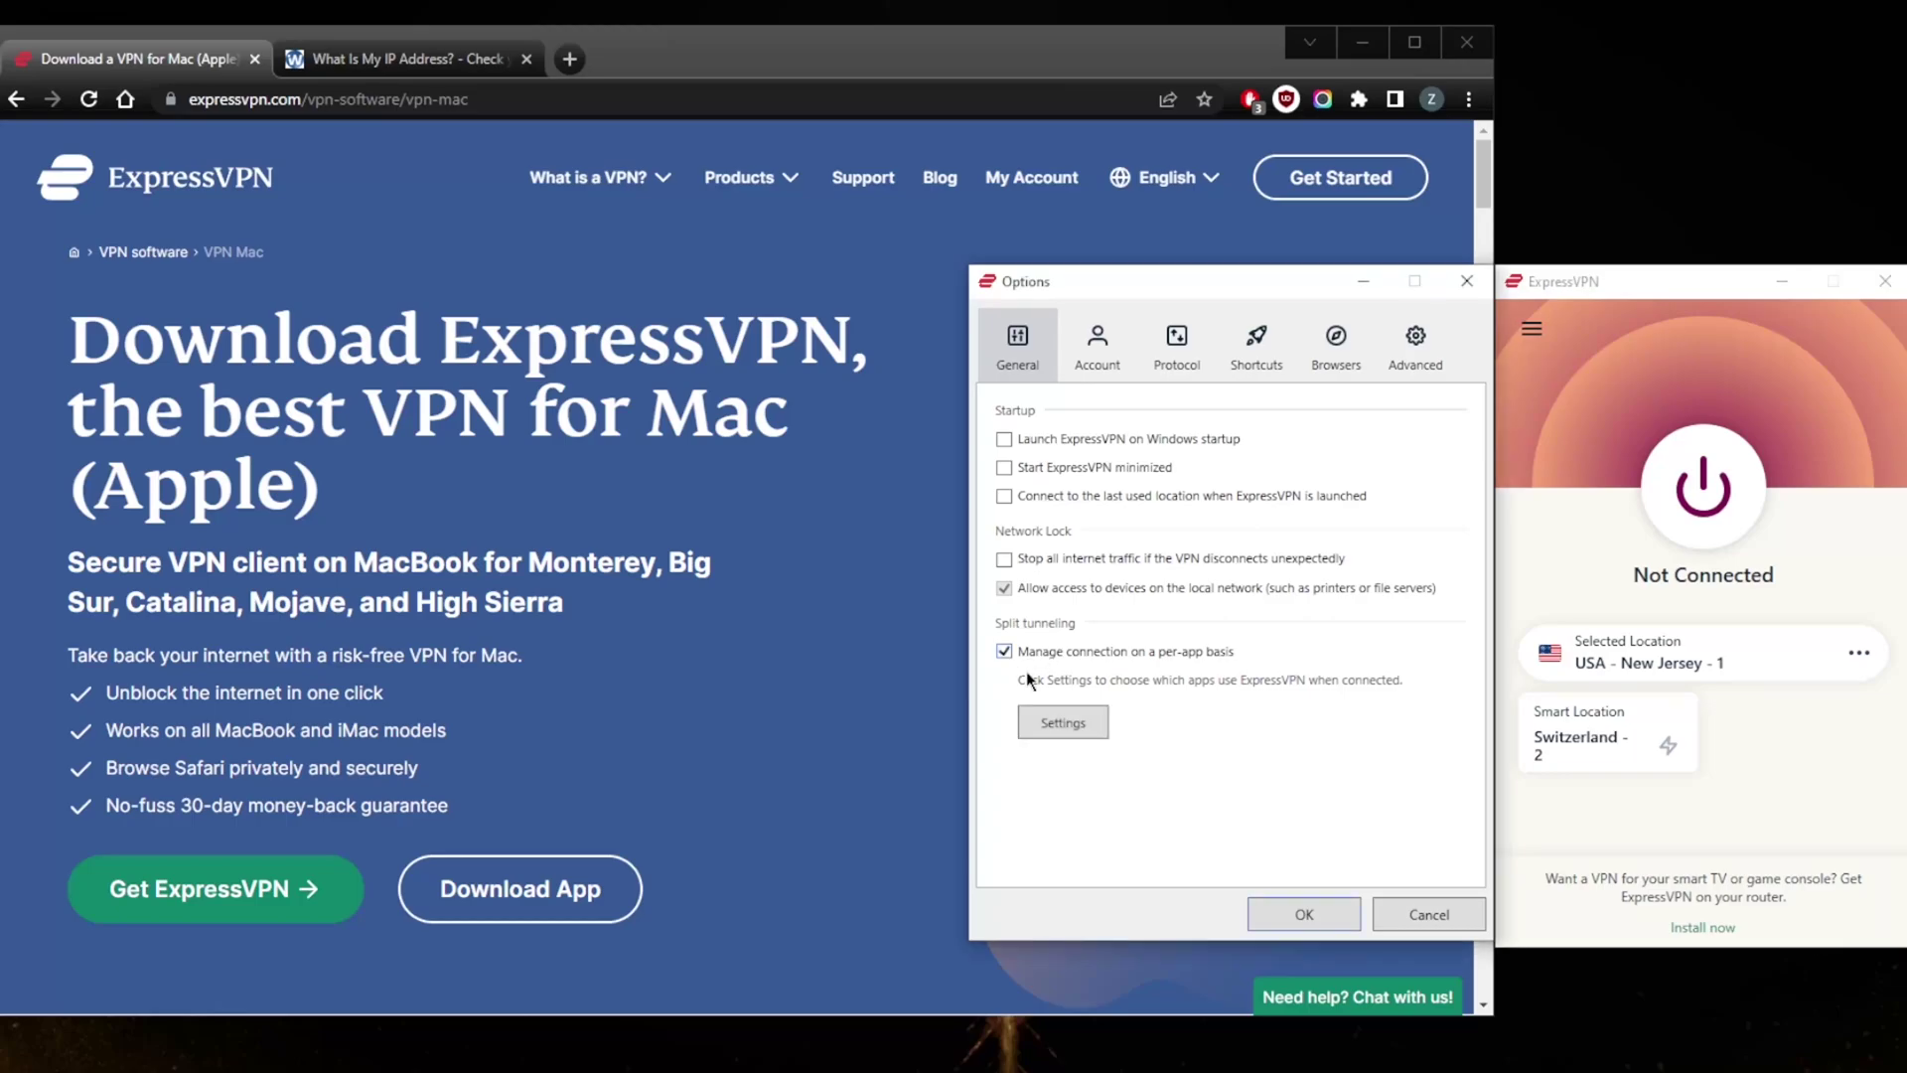
pyautogui.click(1067, 720)
pyautogui.click(854, 597)
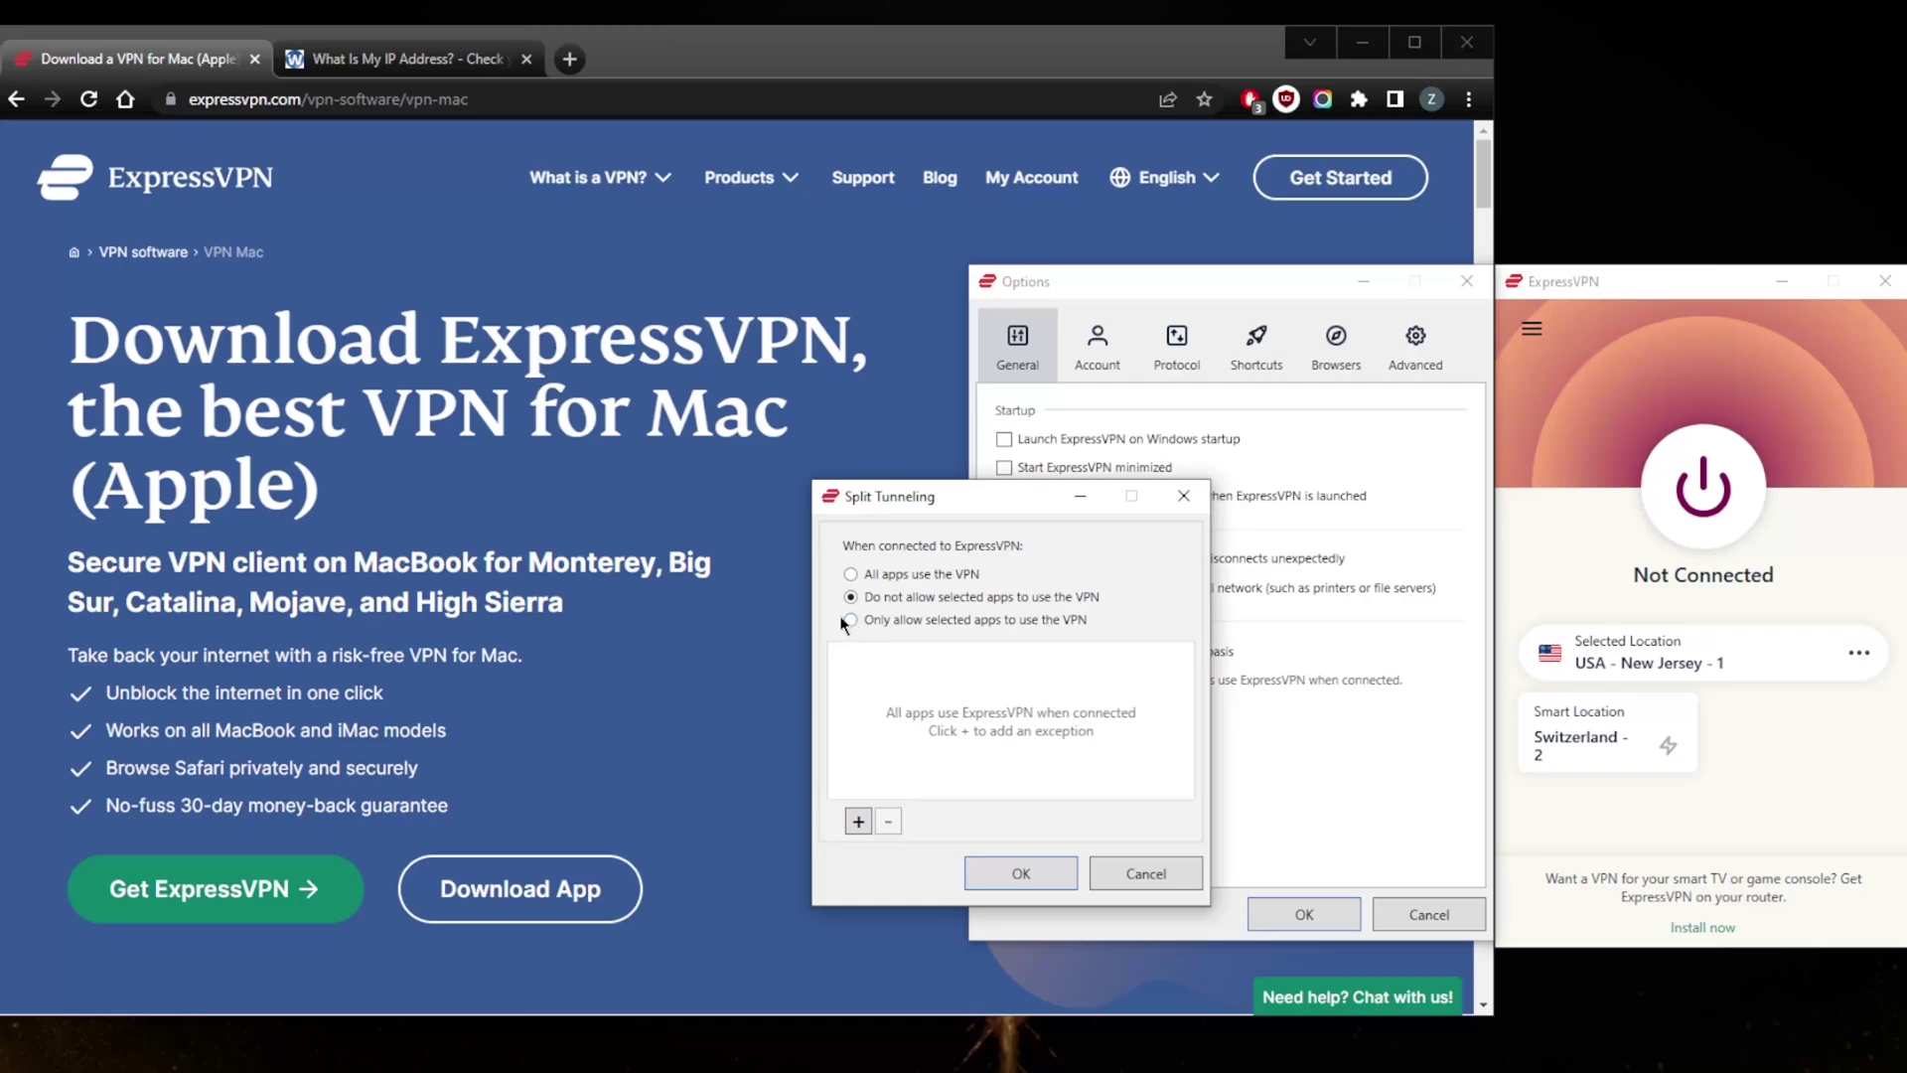
pyautogui.click(854, 619)
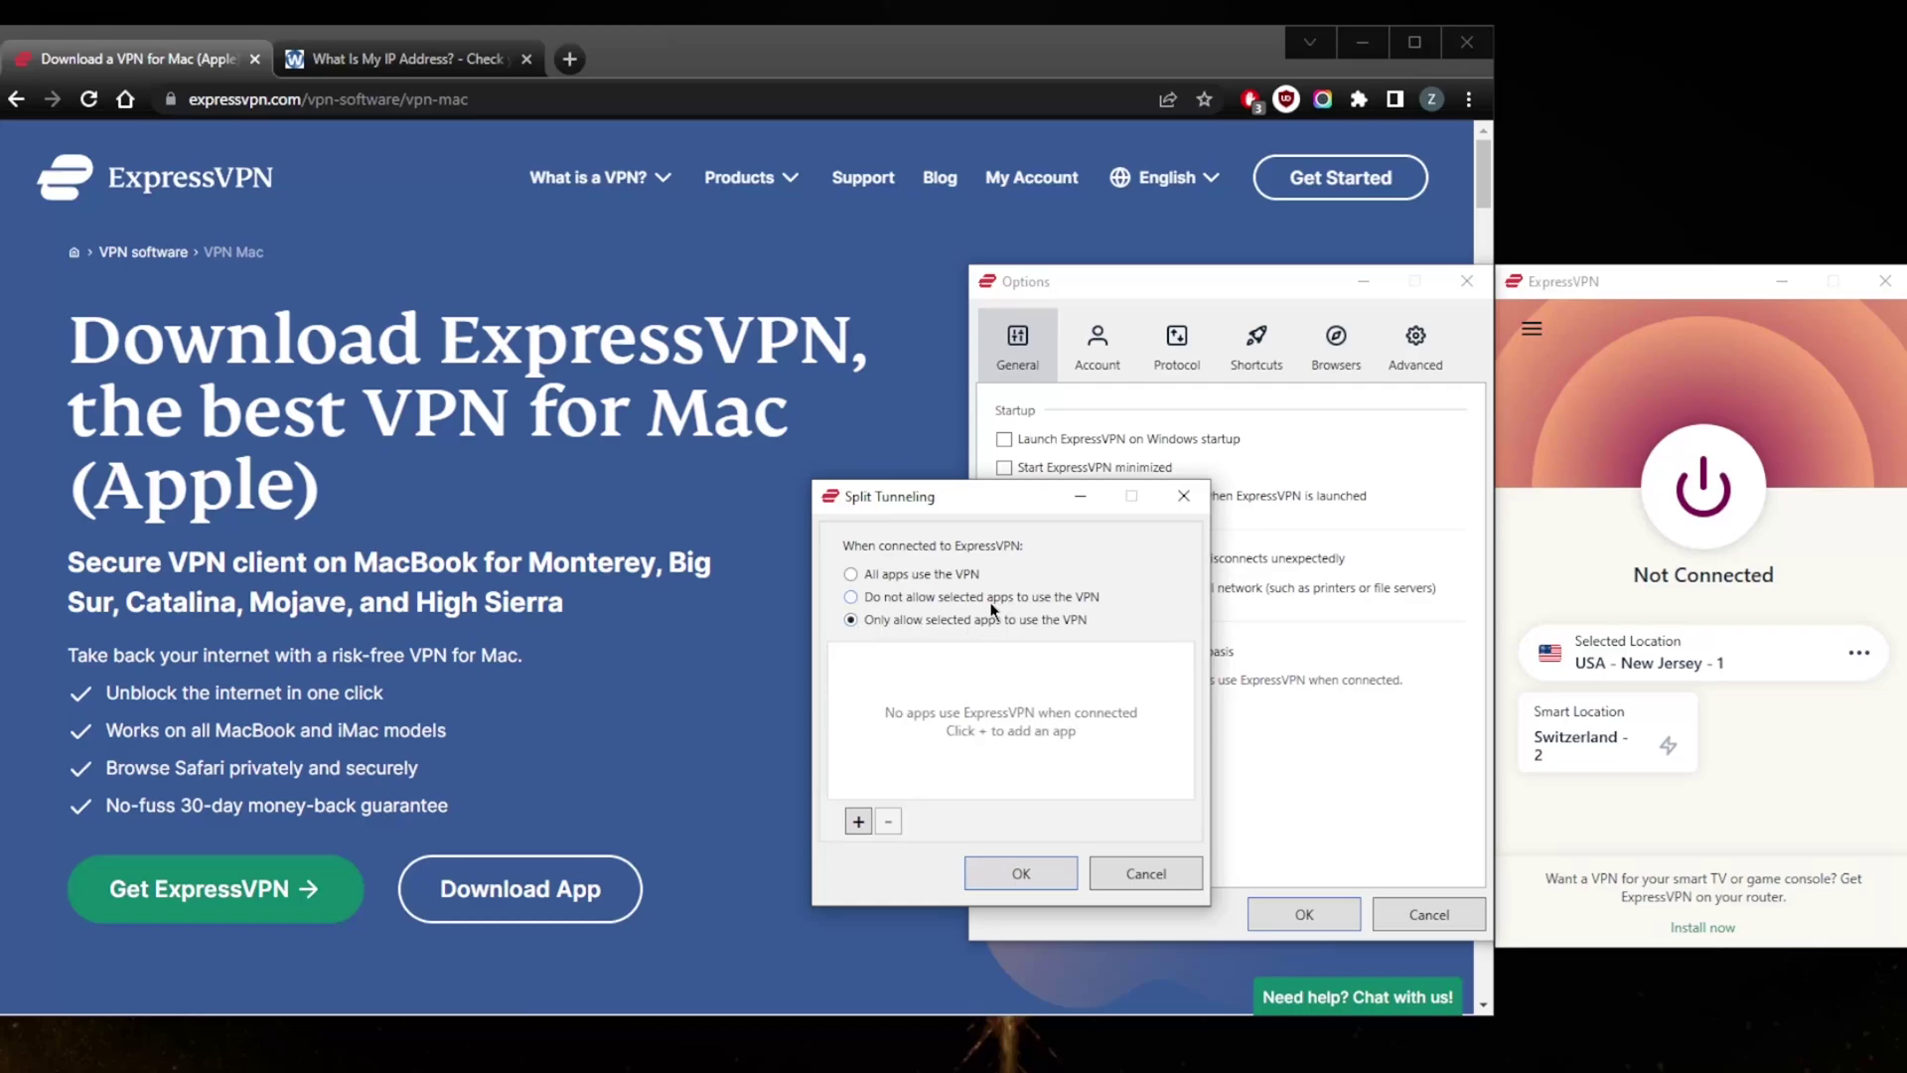
# Add qBittorrent, switch to keeping selected apps off the VPN, and reopen the app picker
pyautogui.click(860, 822)
pyautogui.scroll(-1, 894, 656)
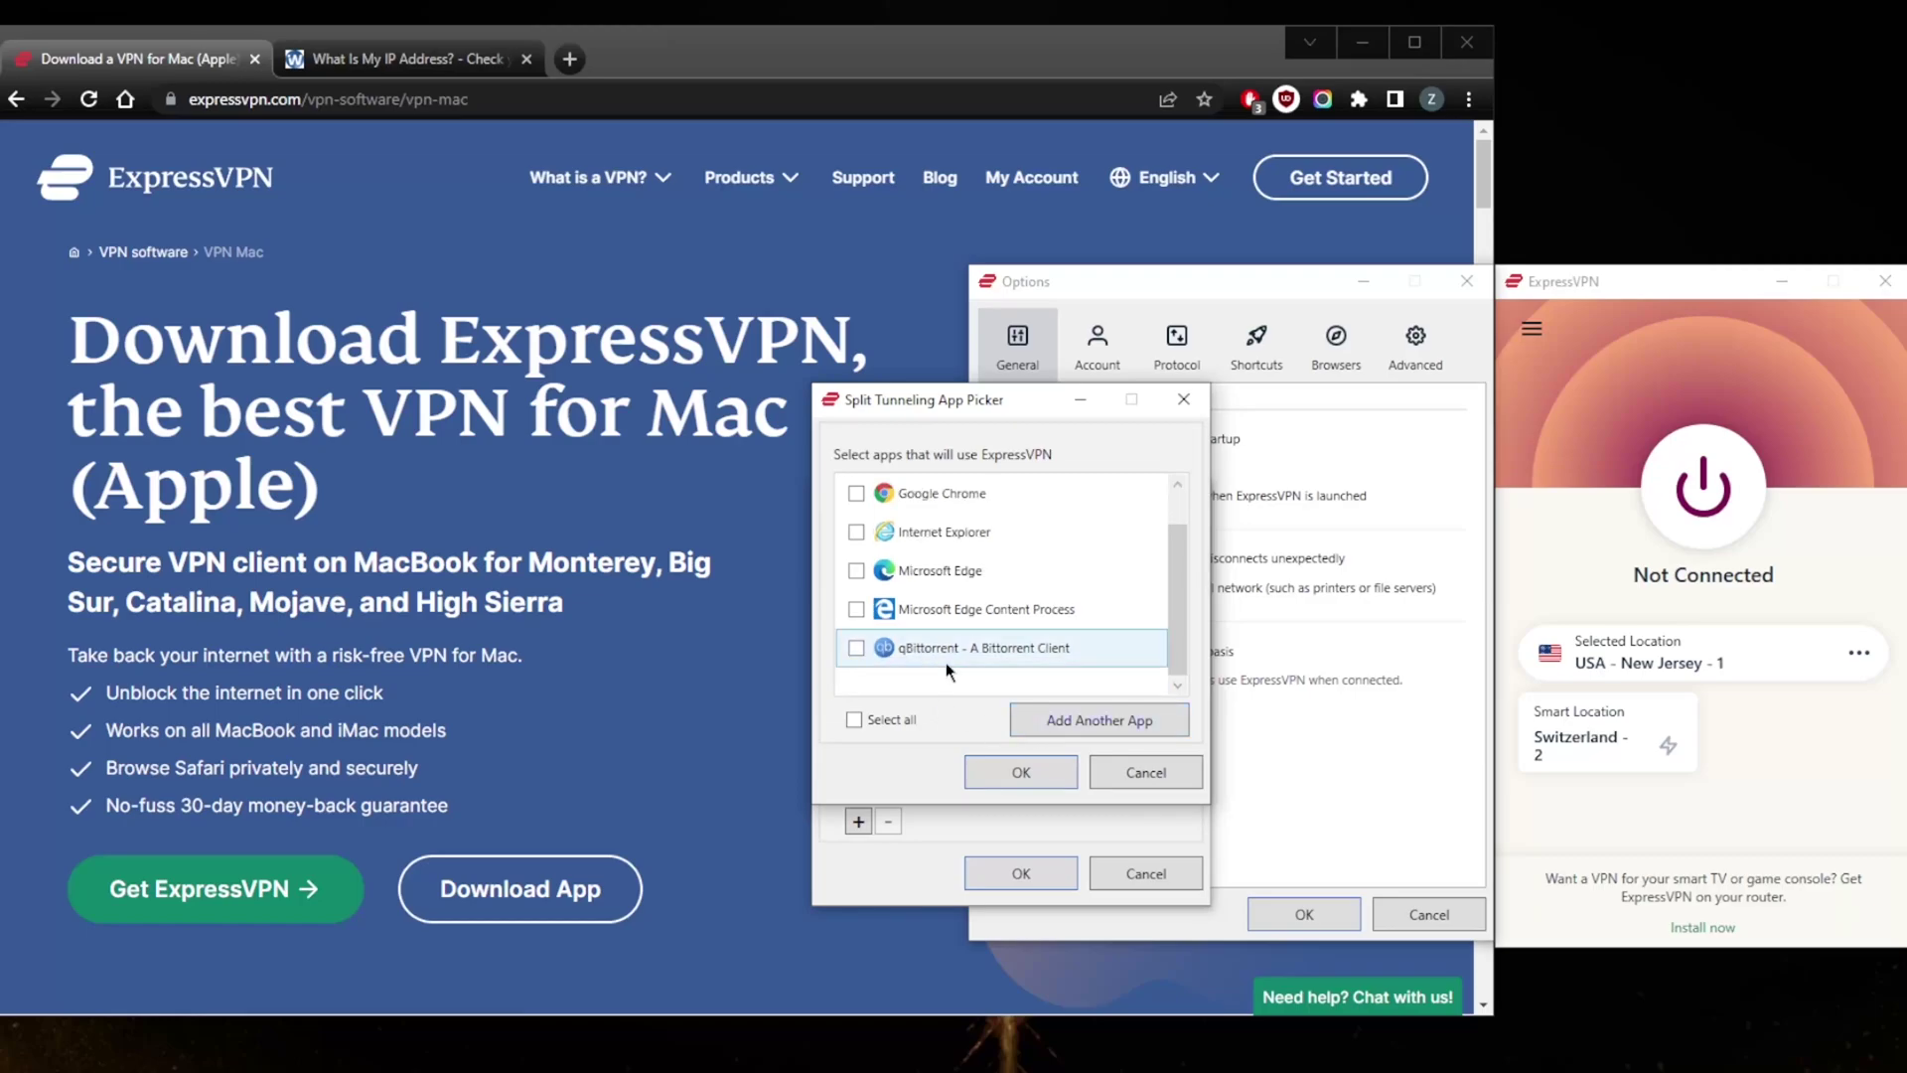
pyautogui.click(857, 648)
pyautogui.click(1001, 763)
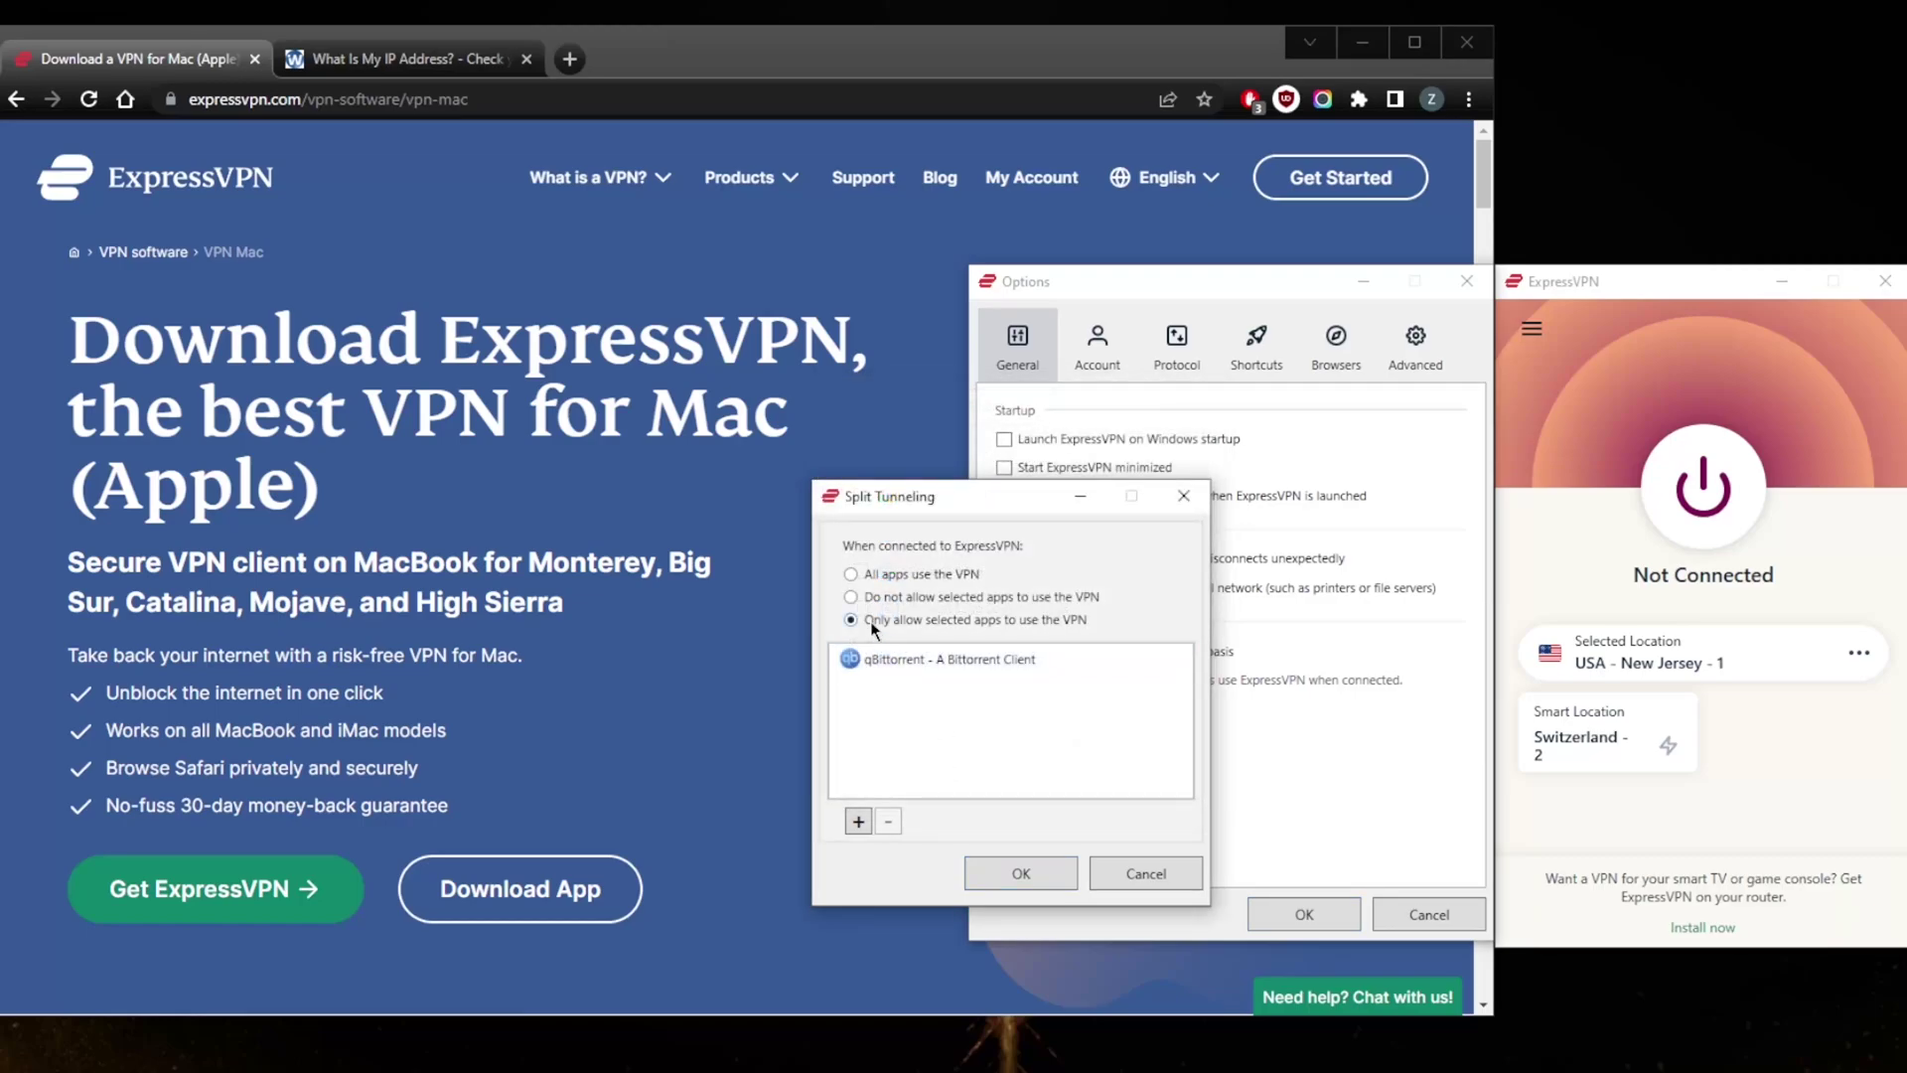
pyautogui.click(851, 597)
pyautogui.click(859, 821)
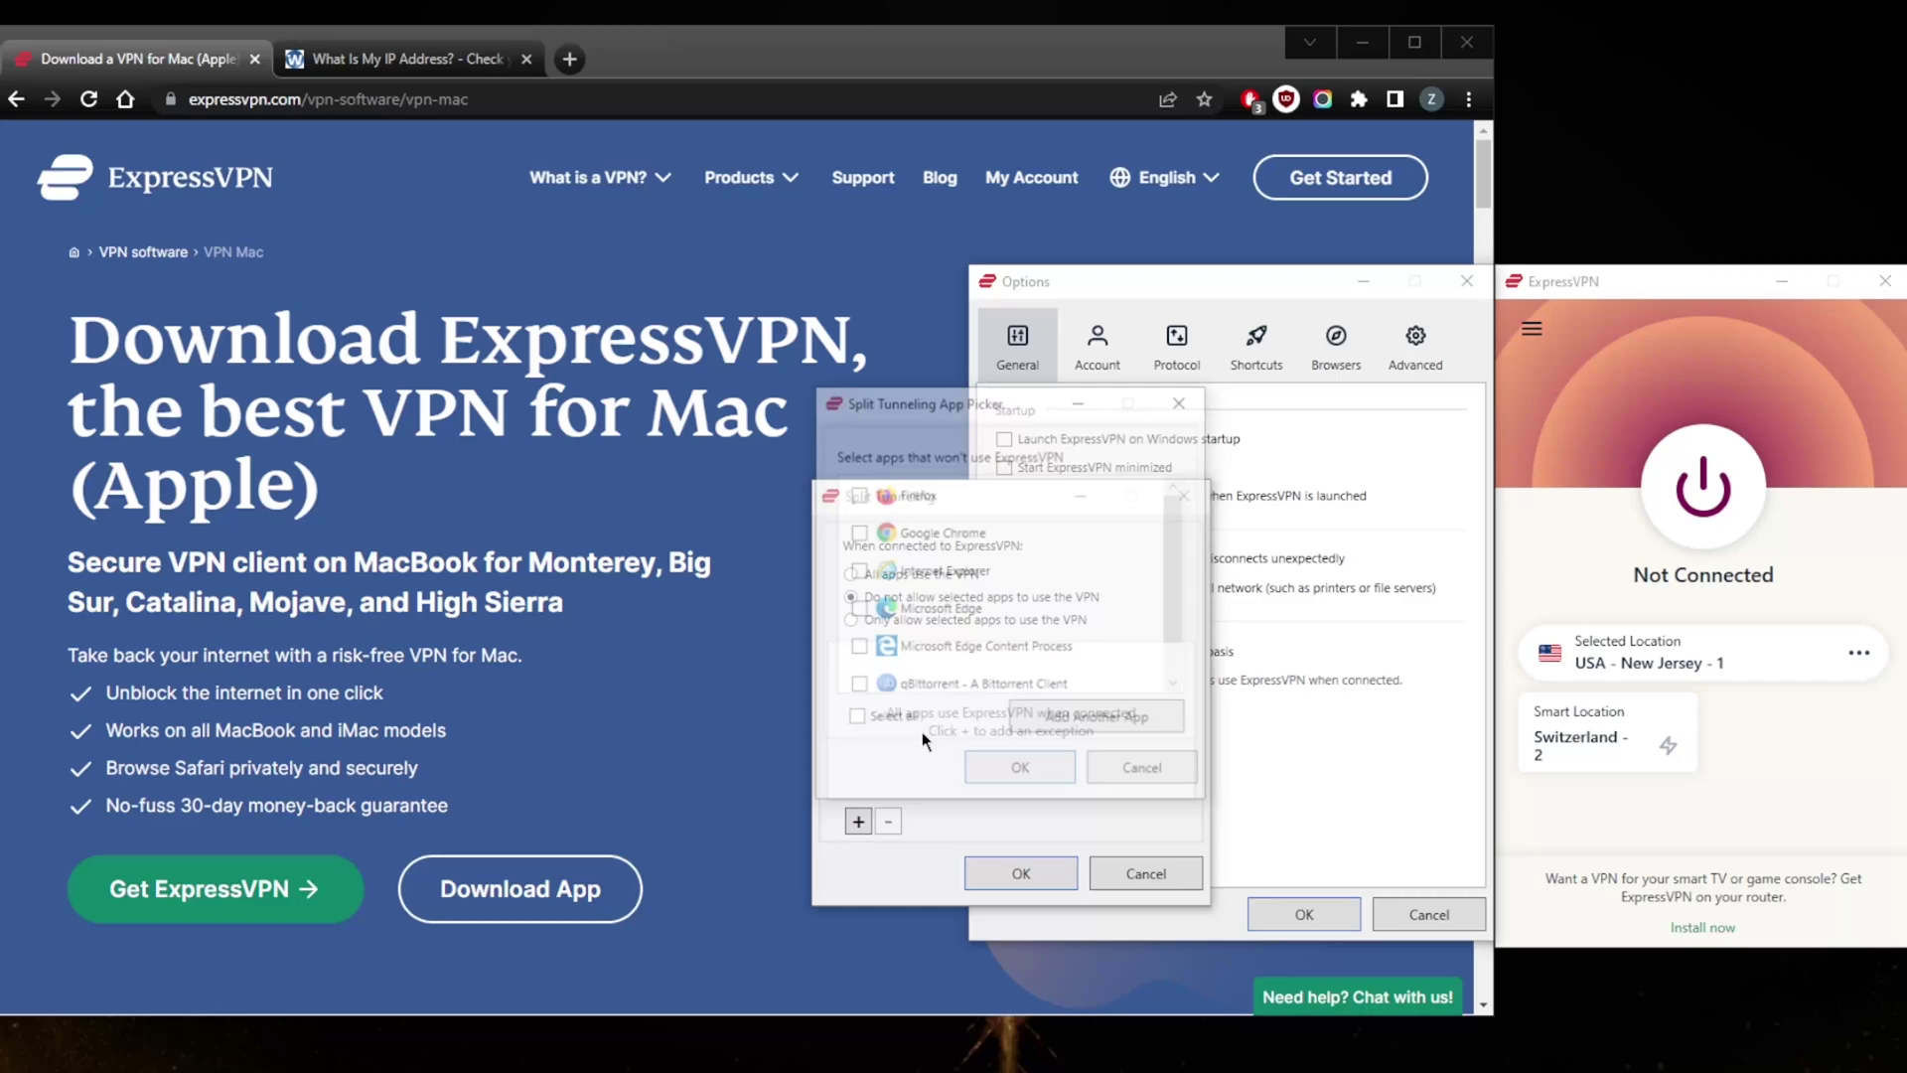
pyautogui.scroll(-1, 949, 667)
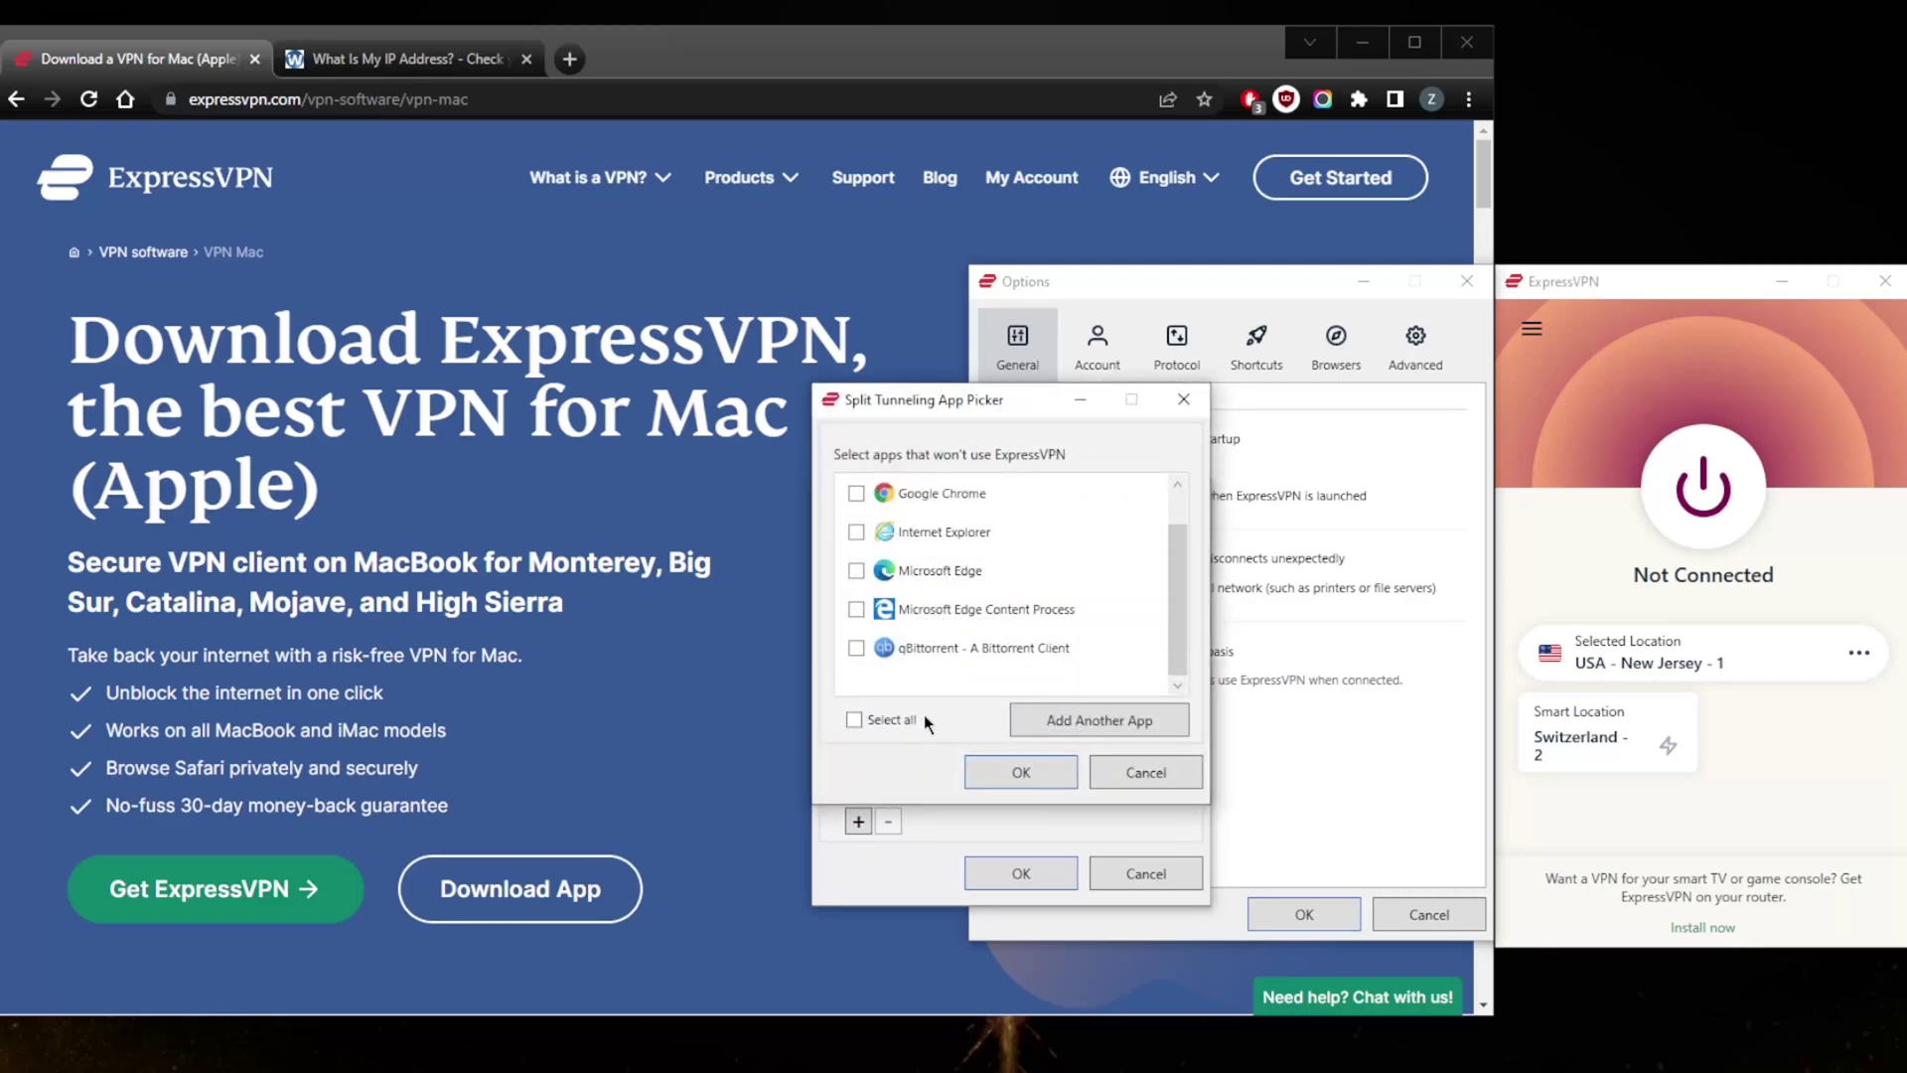
# Add Program Files (x86)\Steam\steam.exe as an app excluded from the VPN
pyautogui.click(1096, 720)
pyautogui.scroll(-5, 1192, 695)
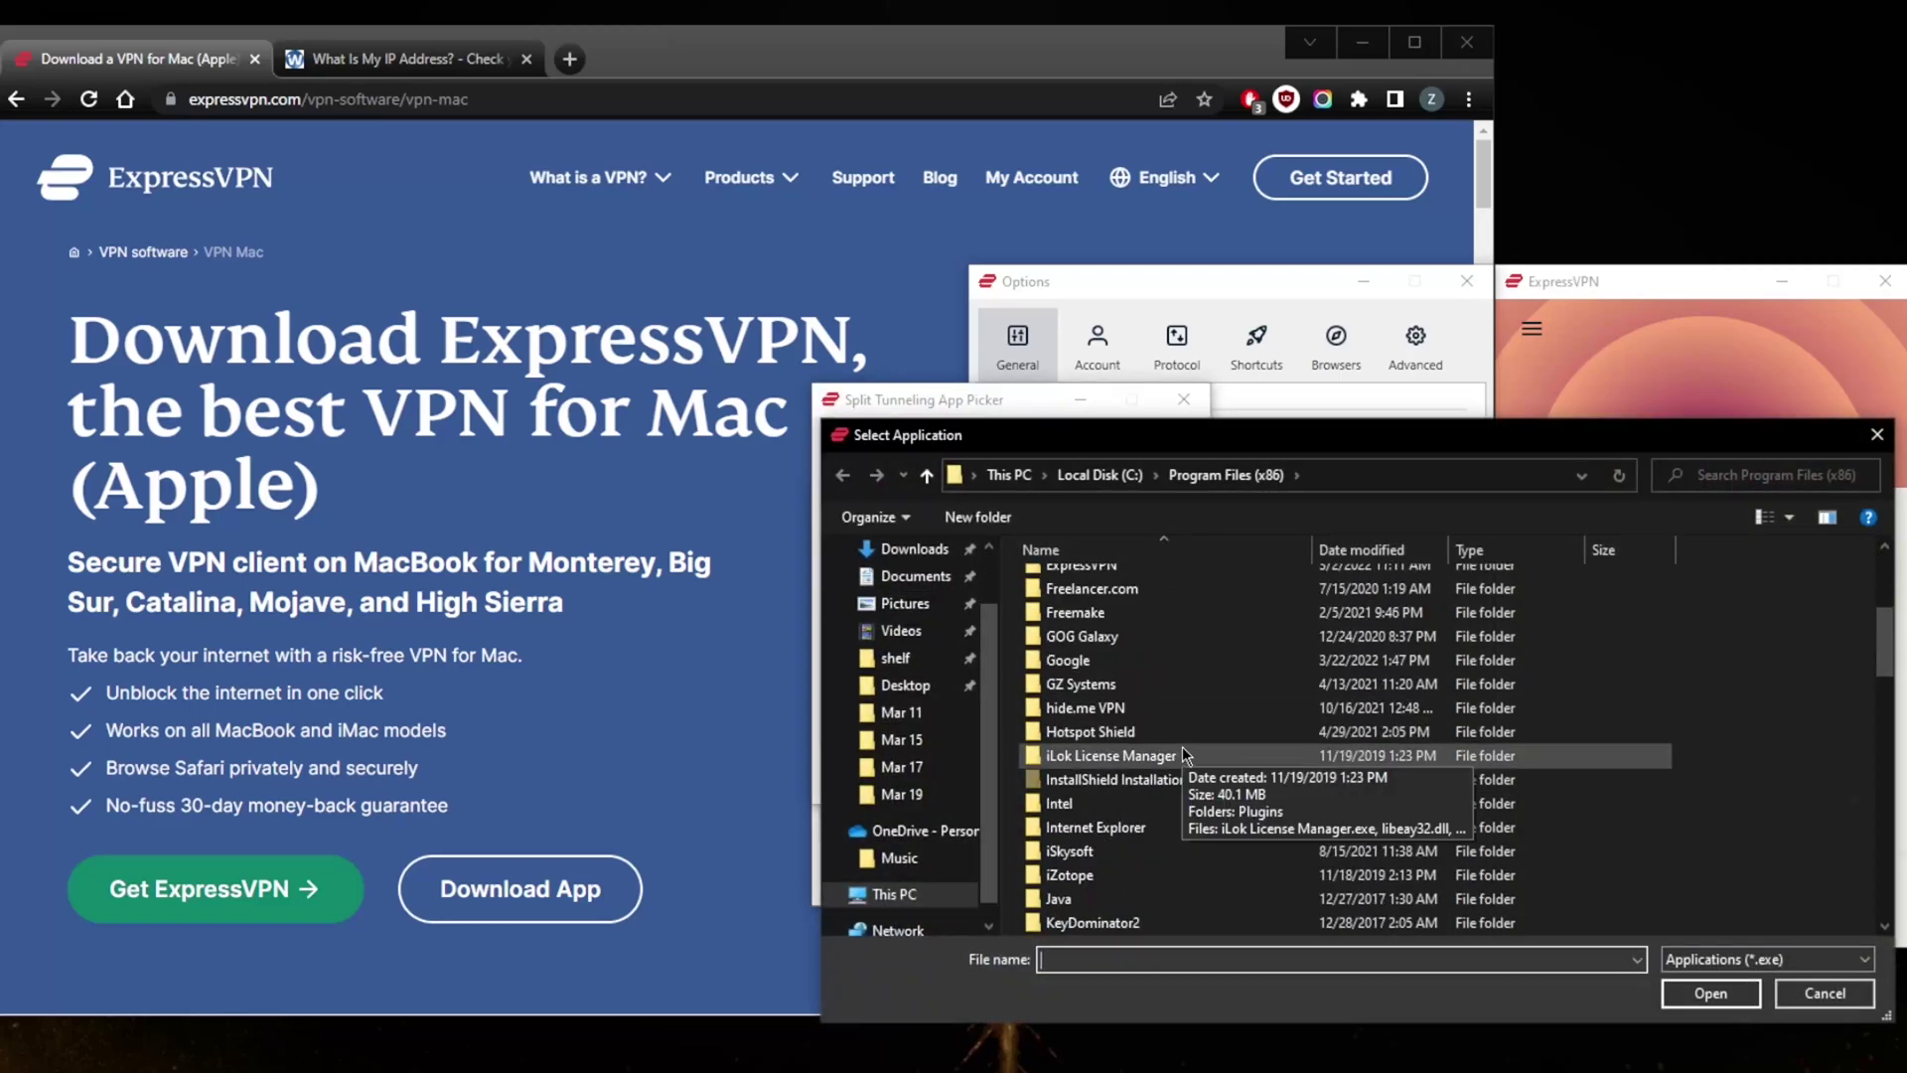
pyautogui.scroll(-15, 1142, 686)
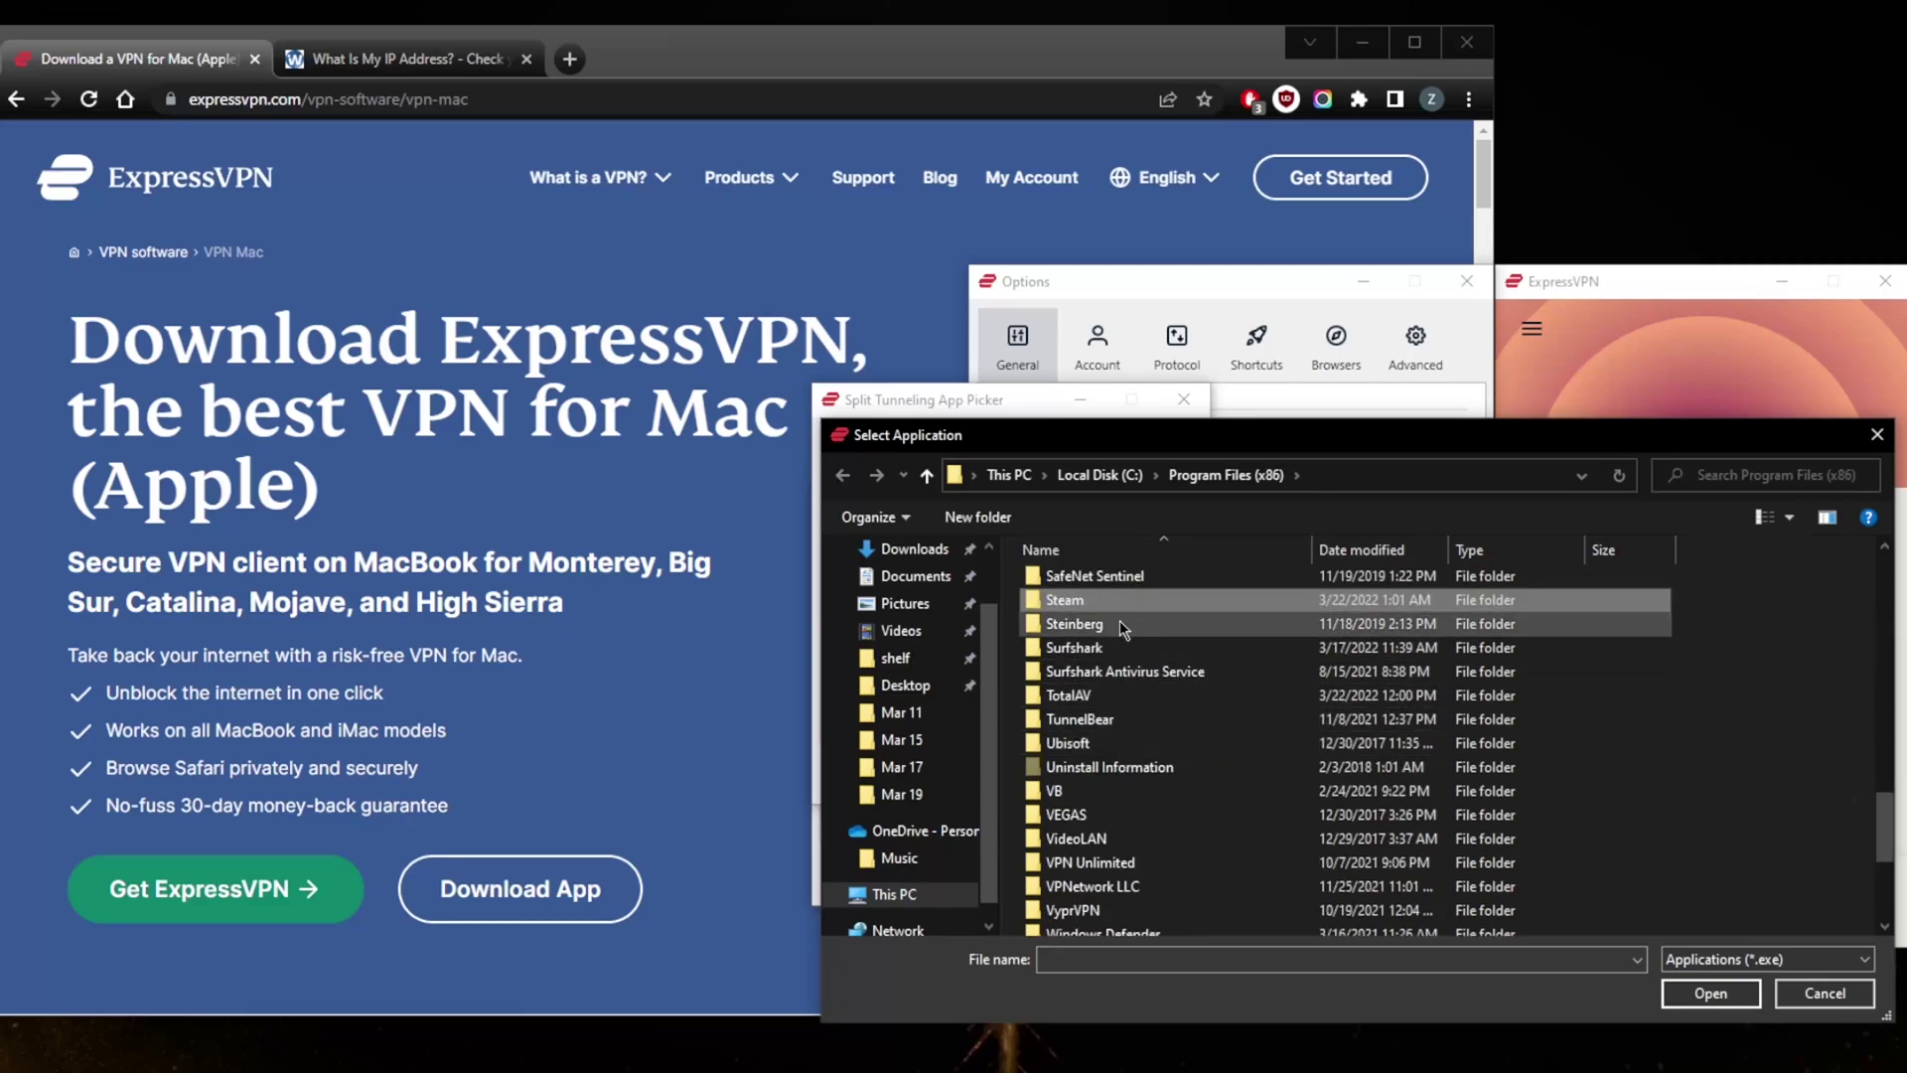
pyautogui.doubleClick(1091, 600)
pyautogui.scroll(-3, 1166, 741)
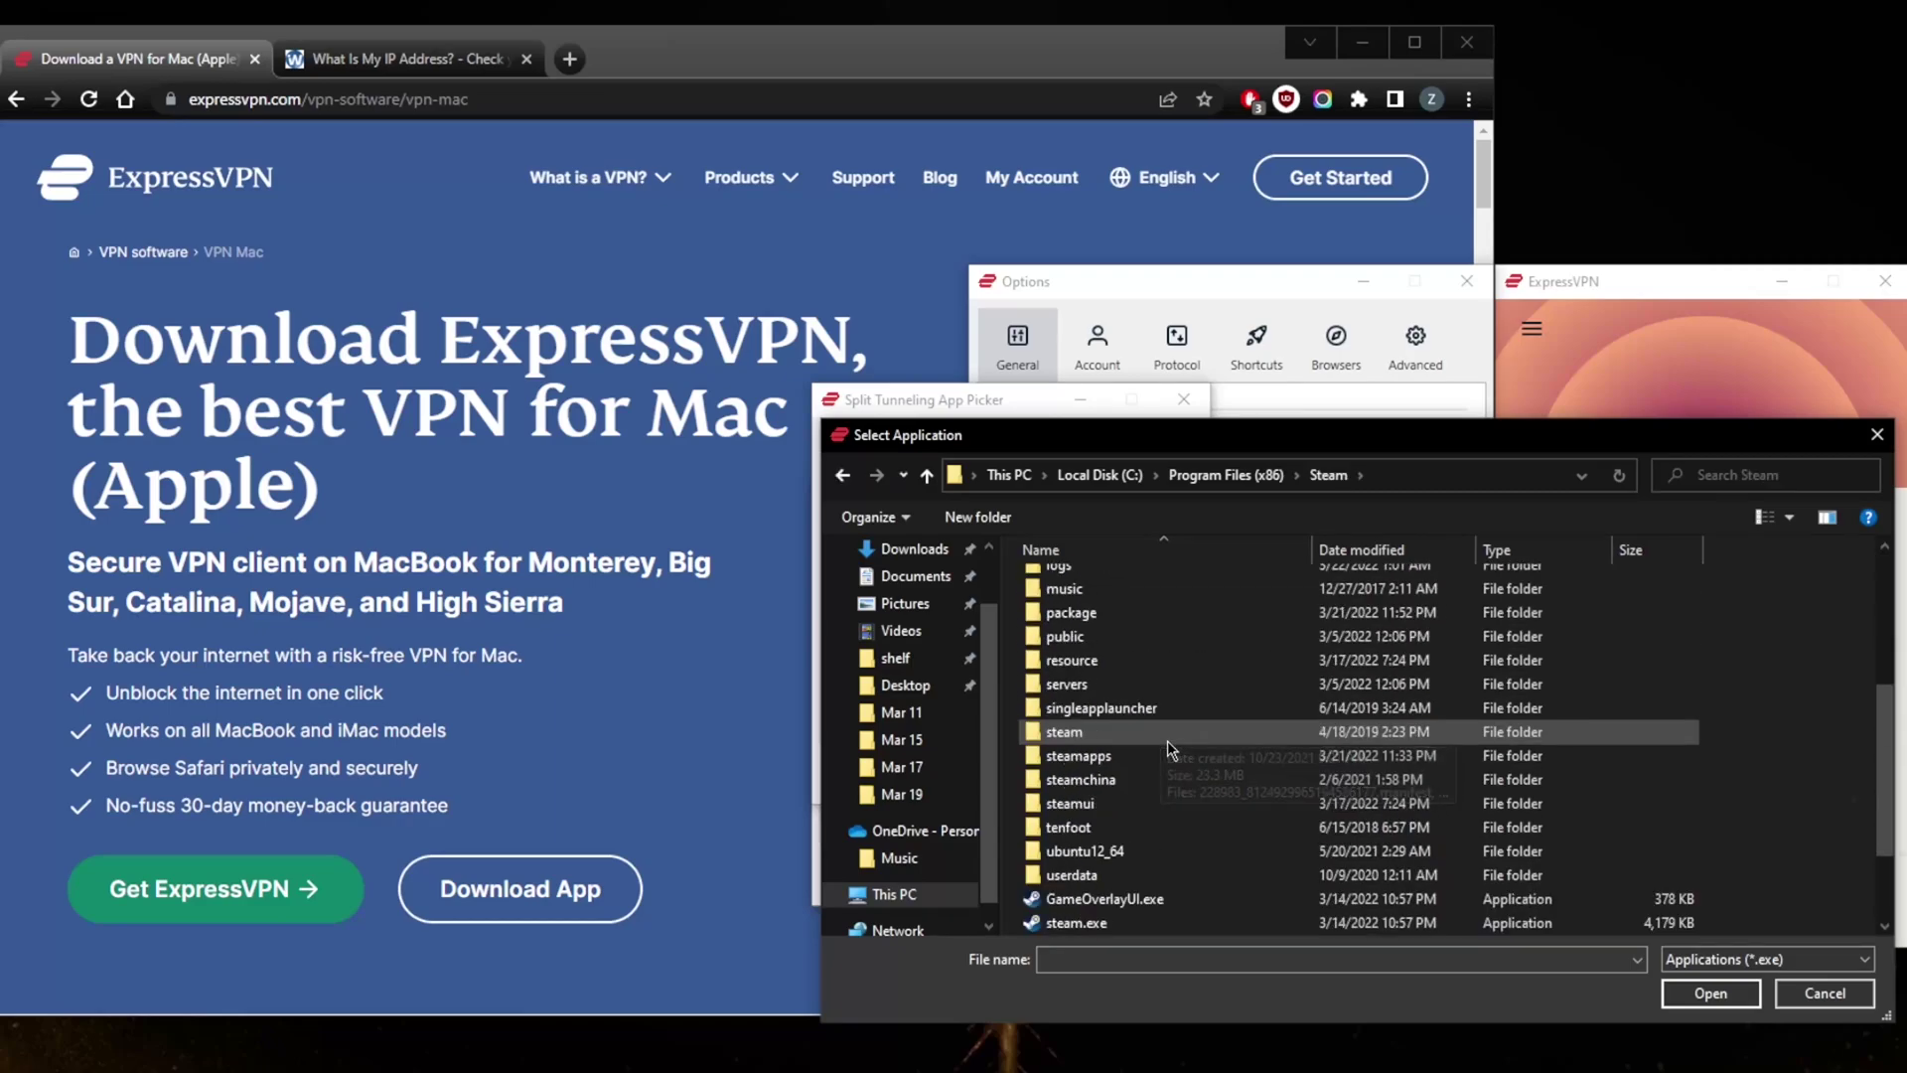
pyautogui.scroll(-3, 1166, 741)
pyautogui.click(1090, 808)
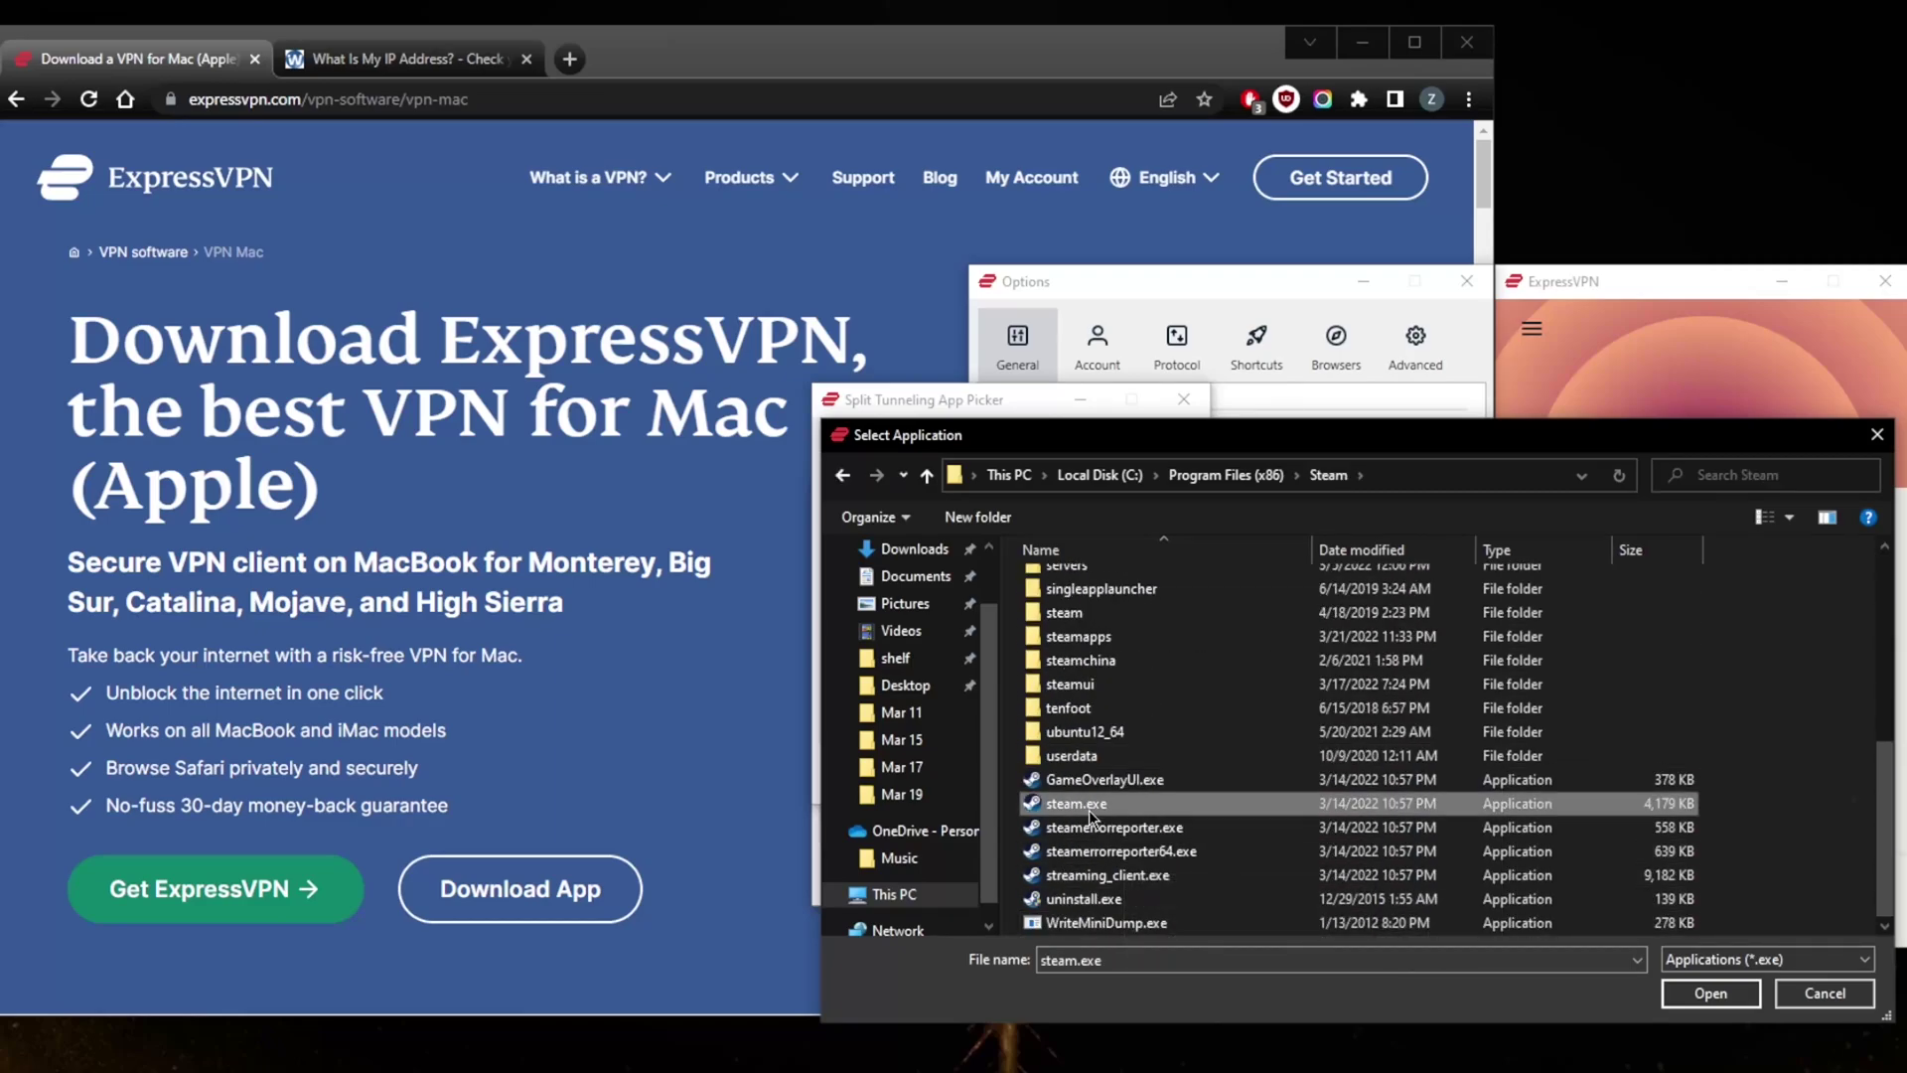
pyautogui.click(1718, 990)
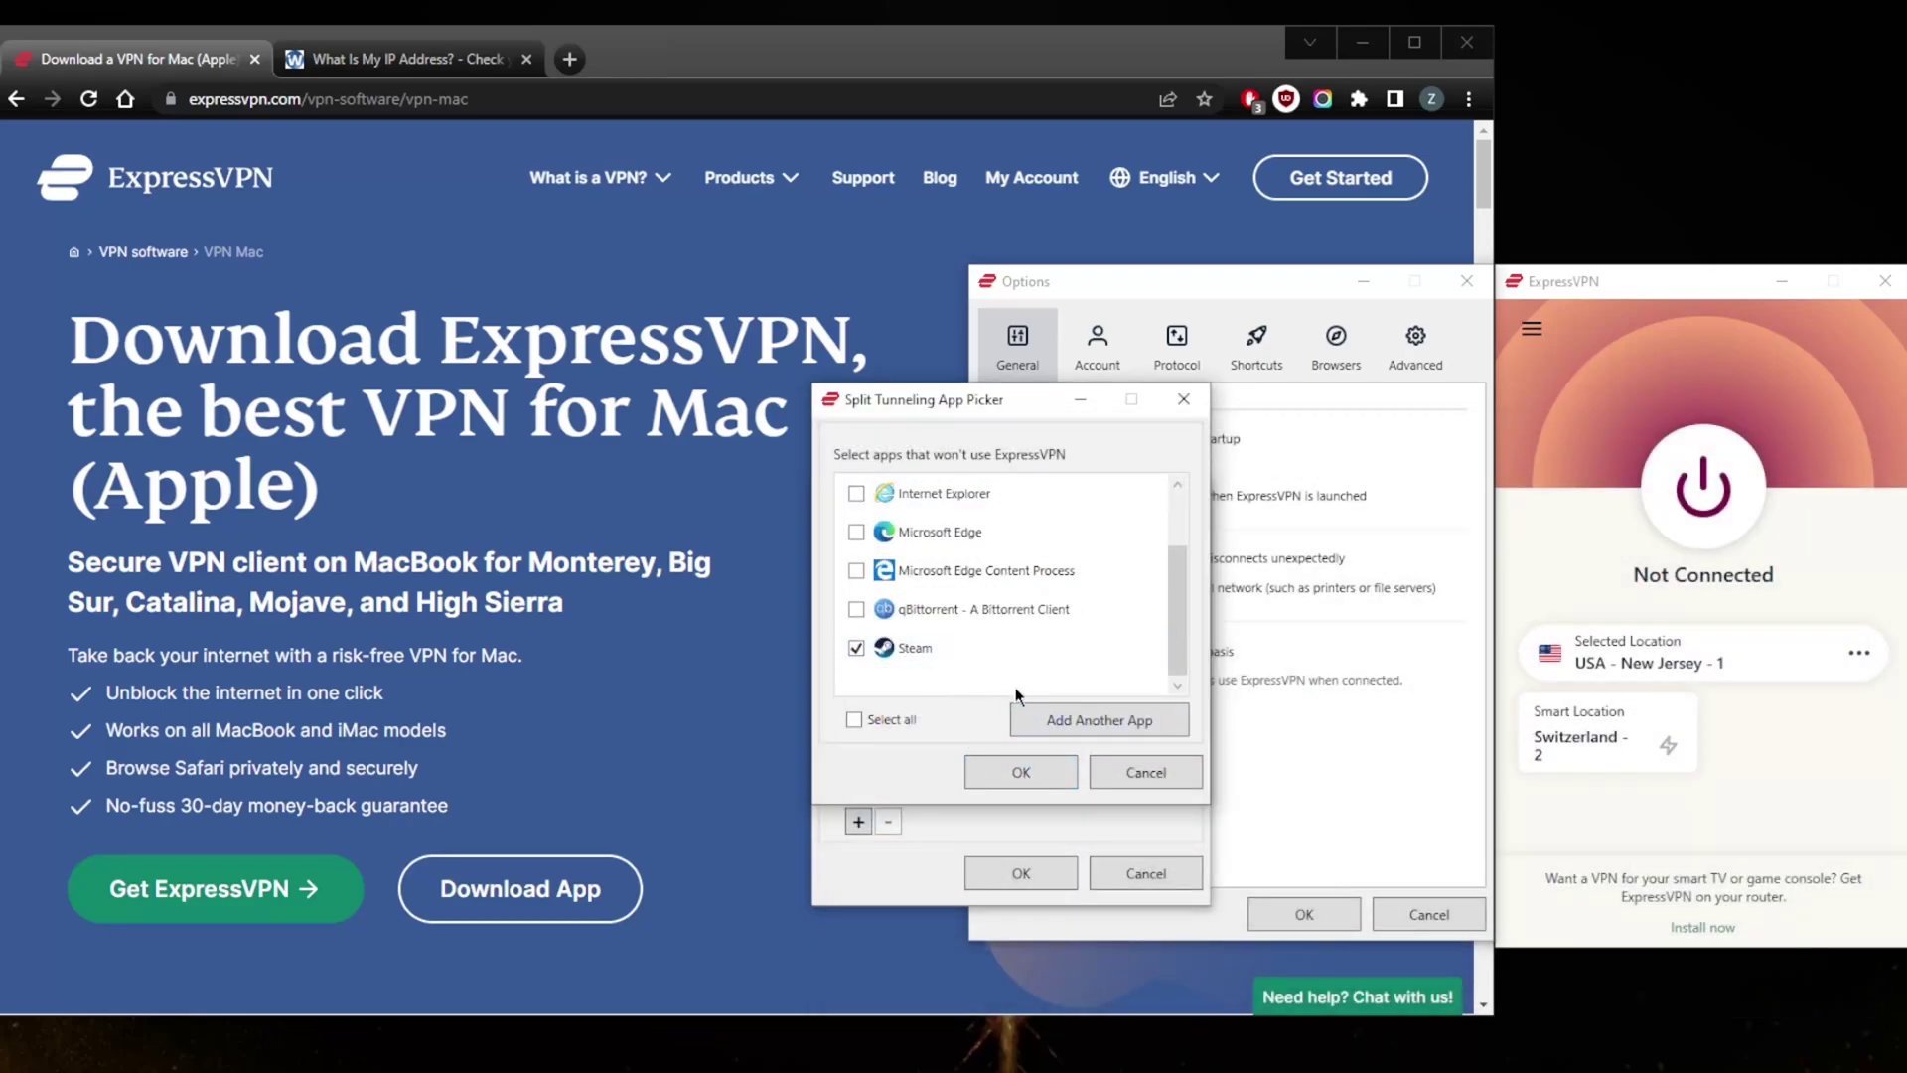
pyautogui.click(1033, 765)
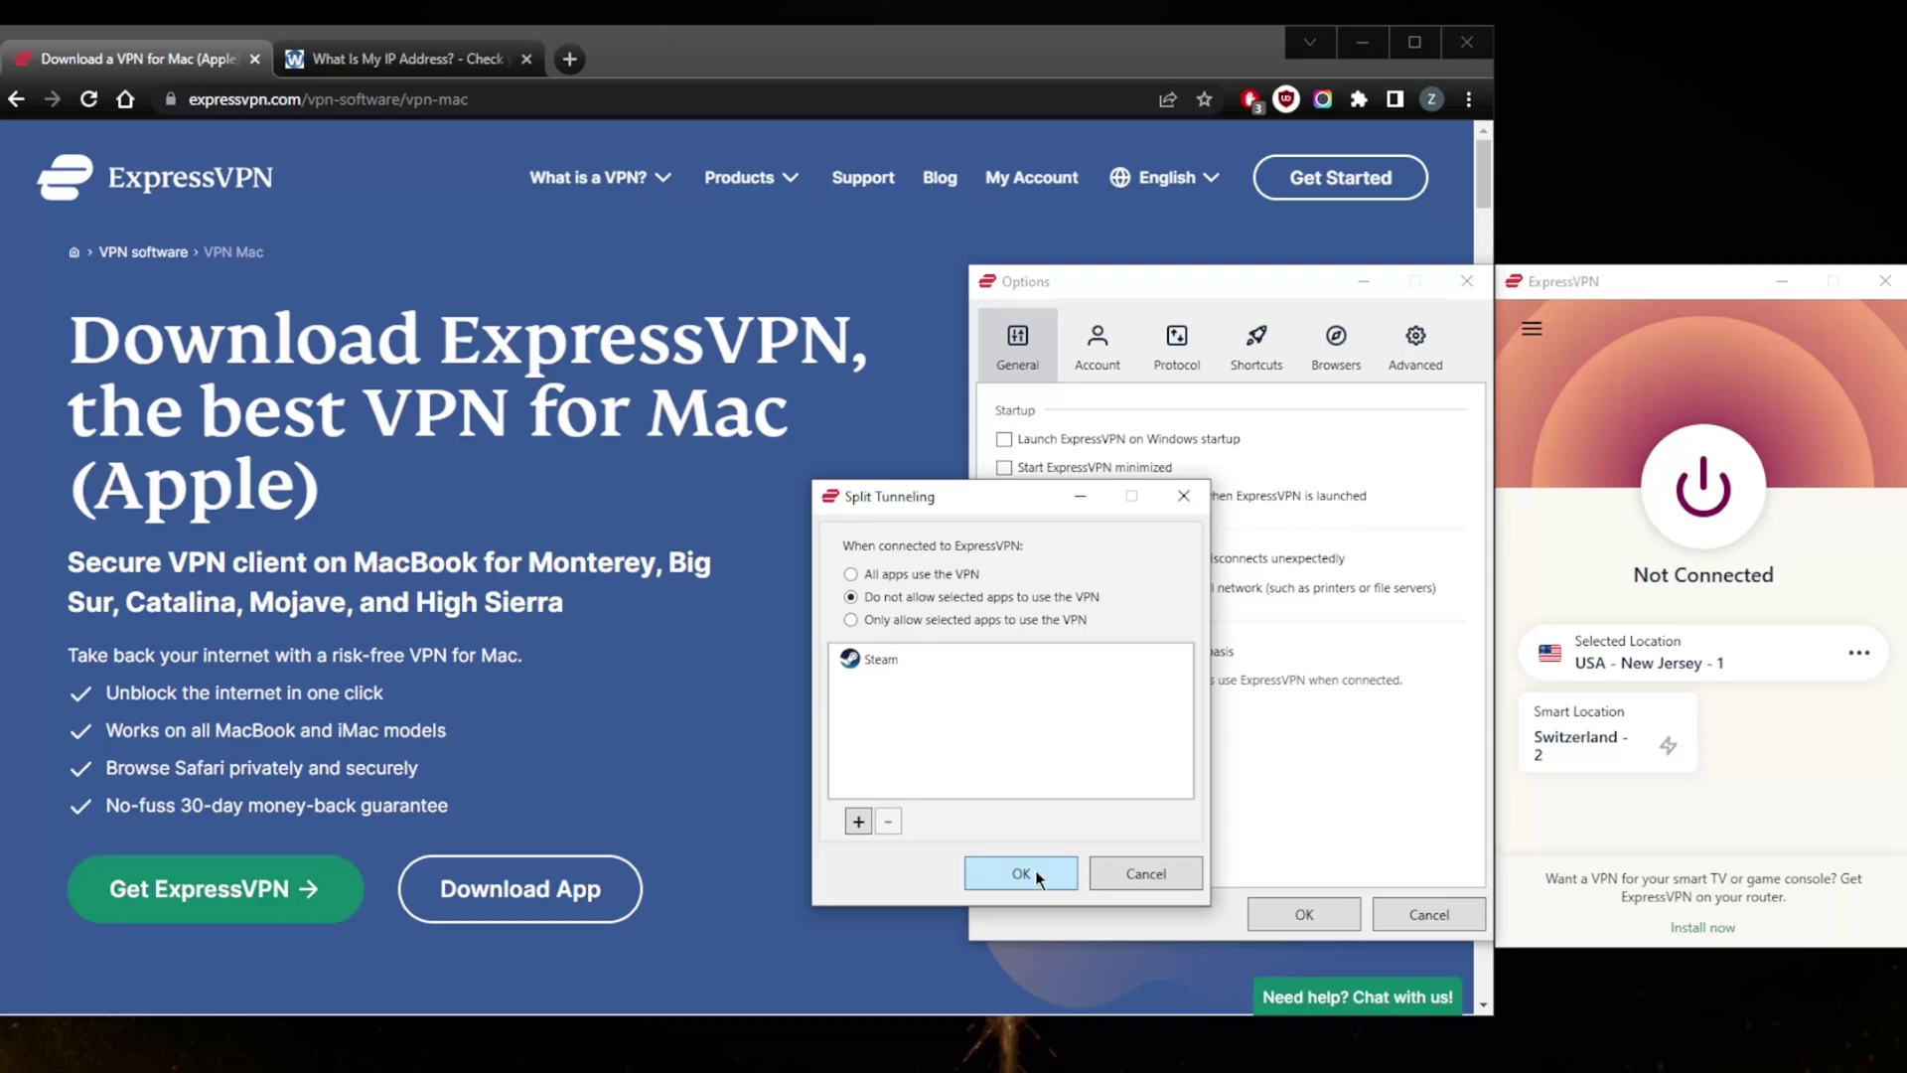
# Reopen and cancel the app picker, then save the split tunneling settings with OK
pyautogui.click(858, 822)
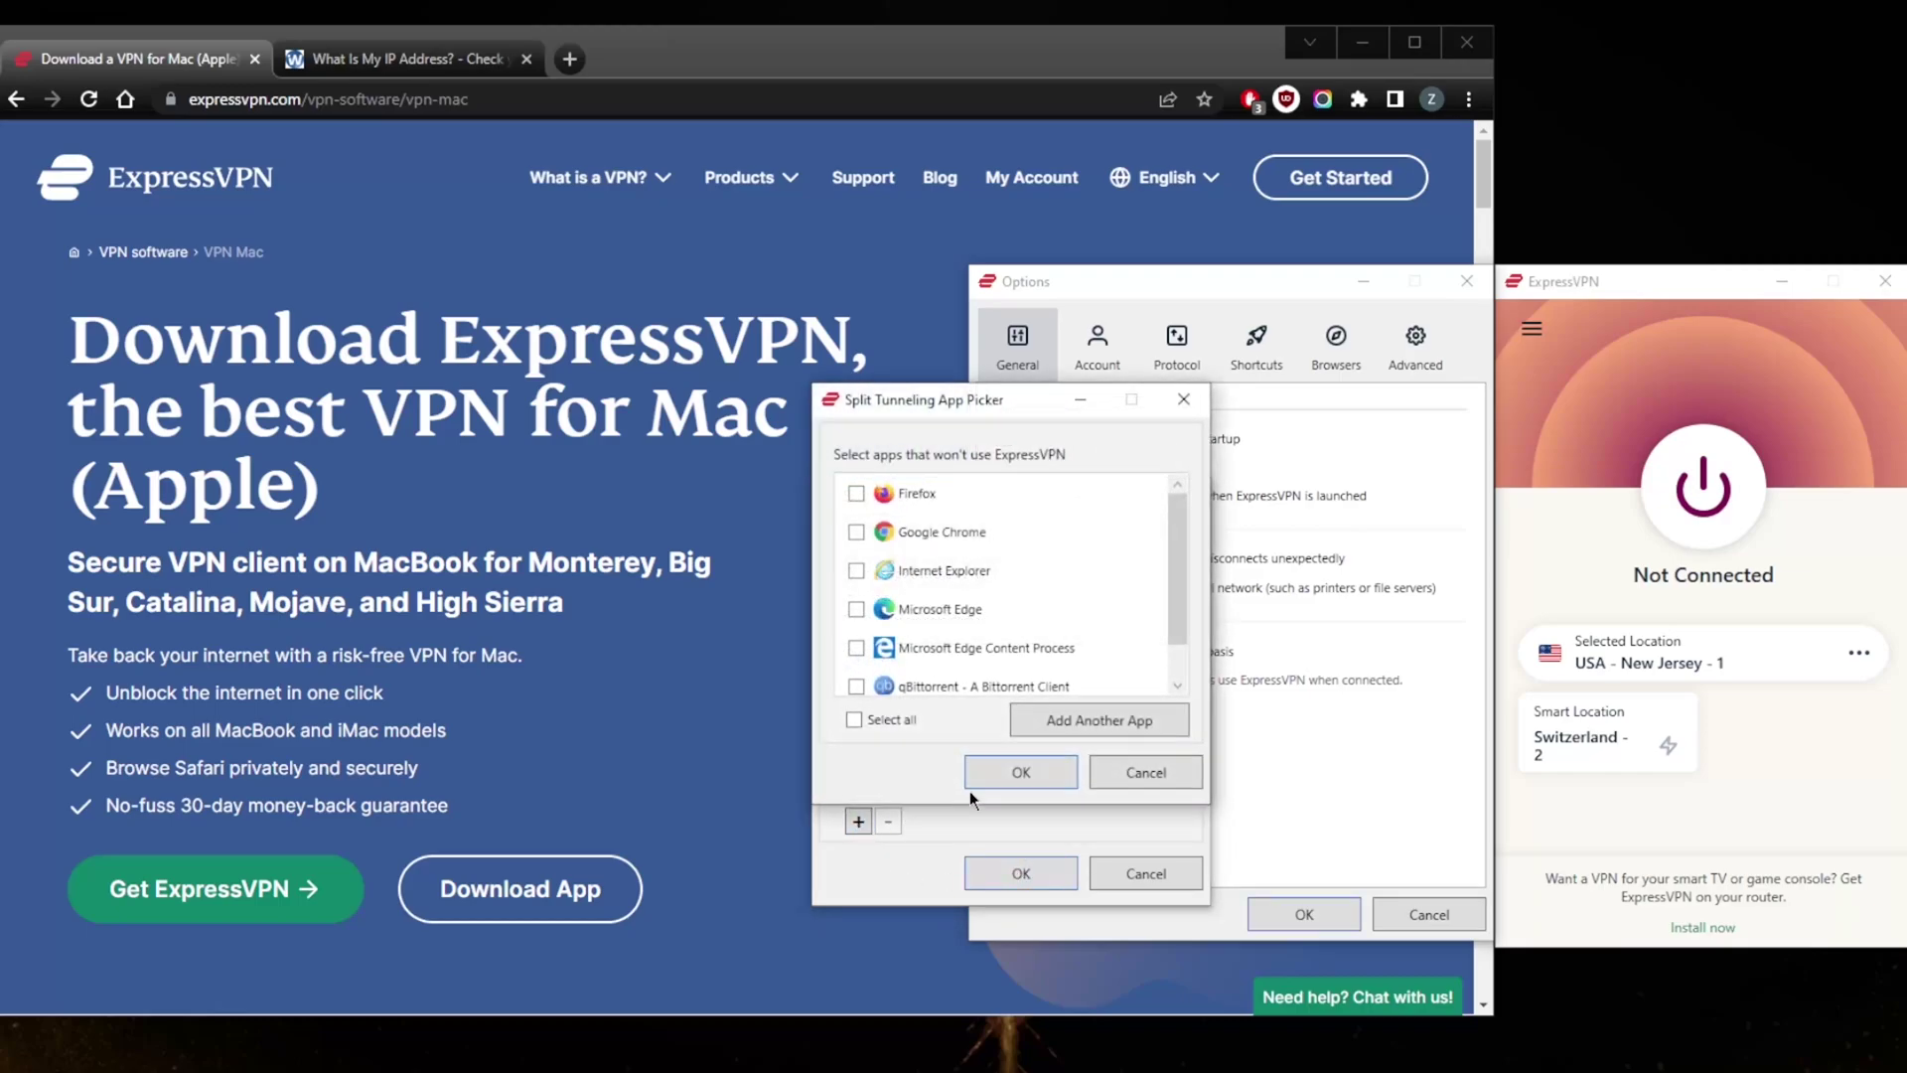
pyautogui.click(1065, 722)
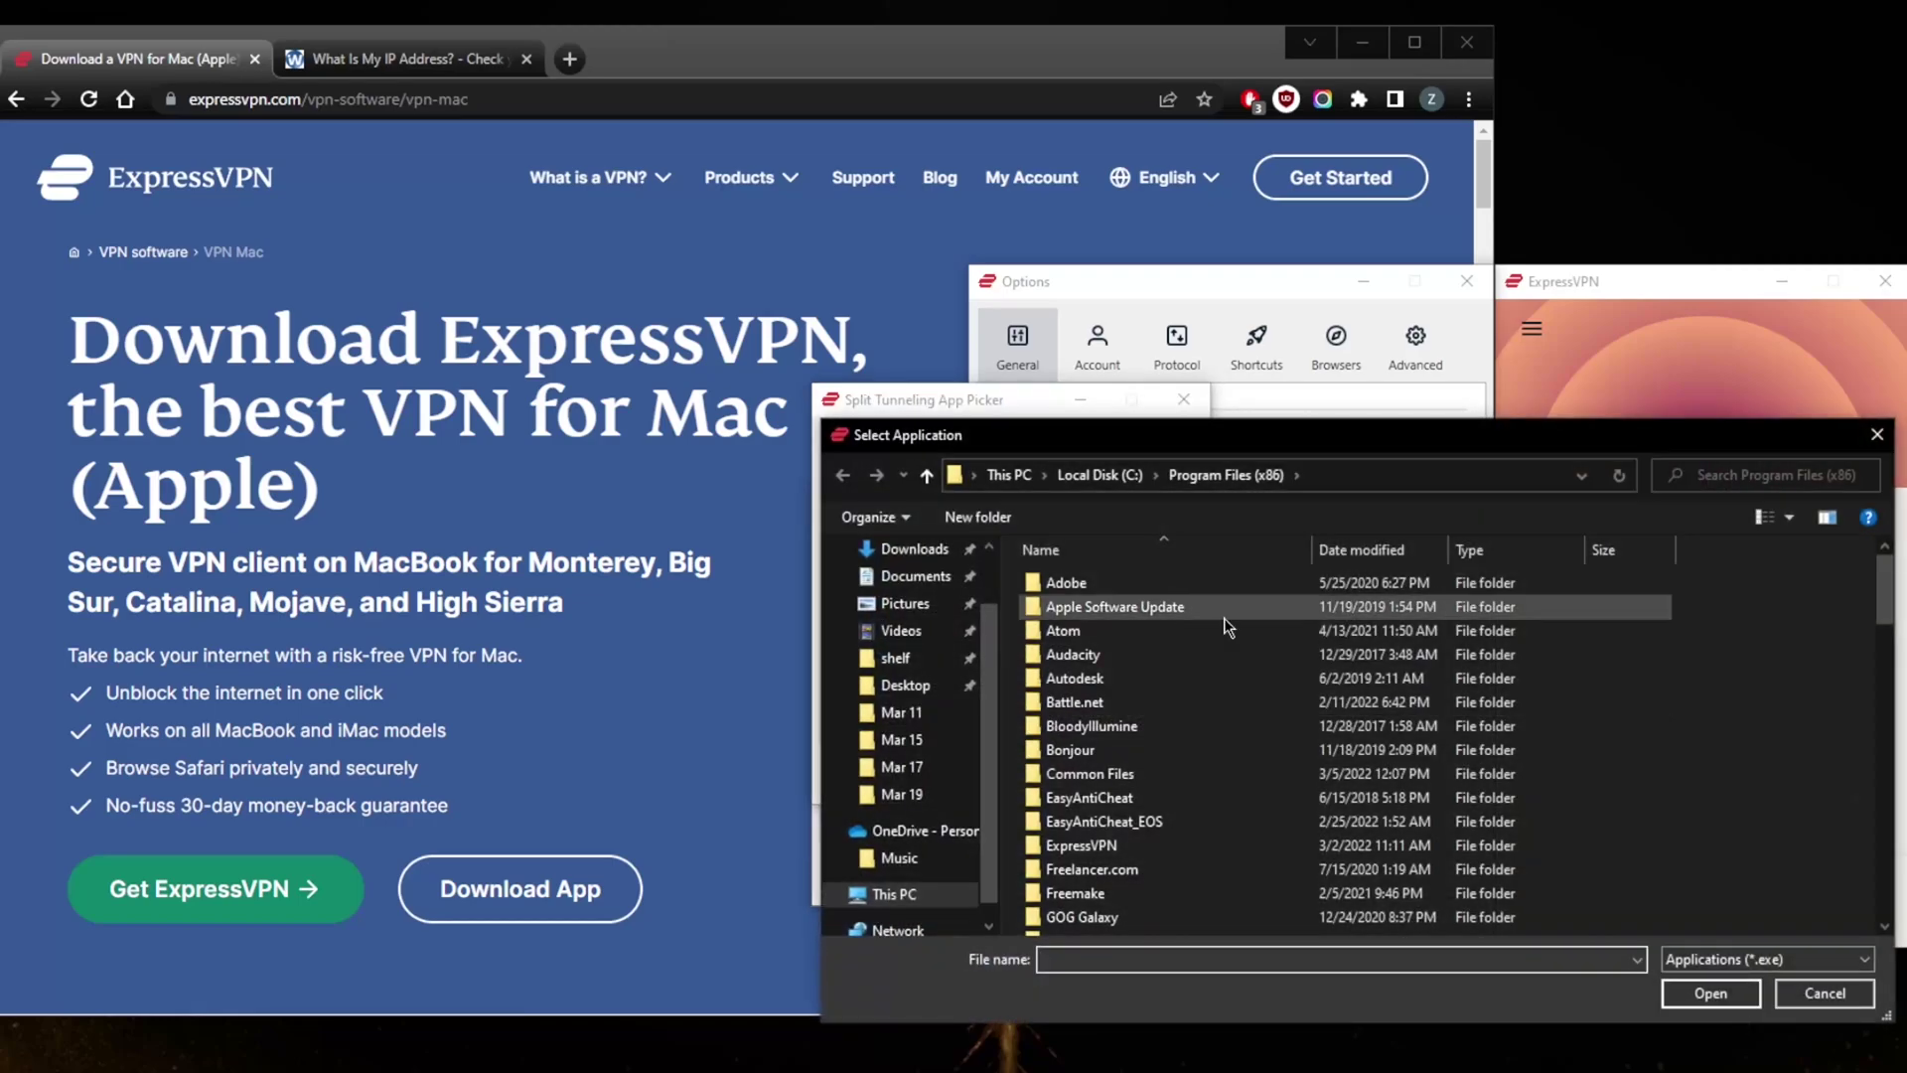
pyautogui.click(1876, 437)
pyautogui.scroll(-1, 975, 663)
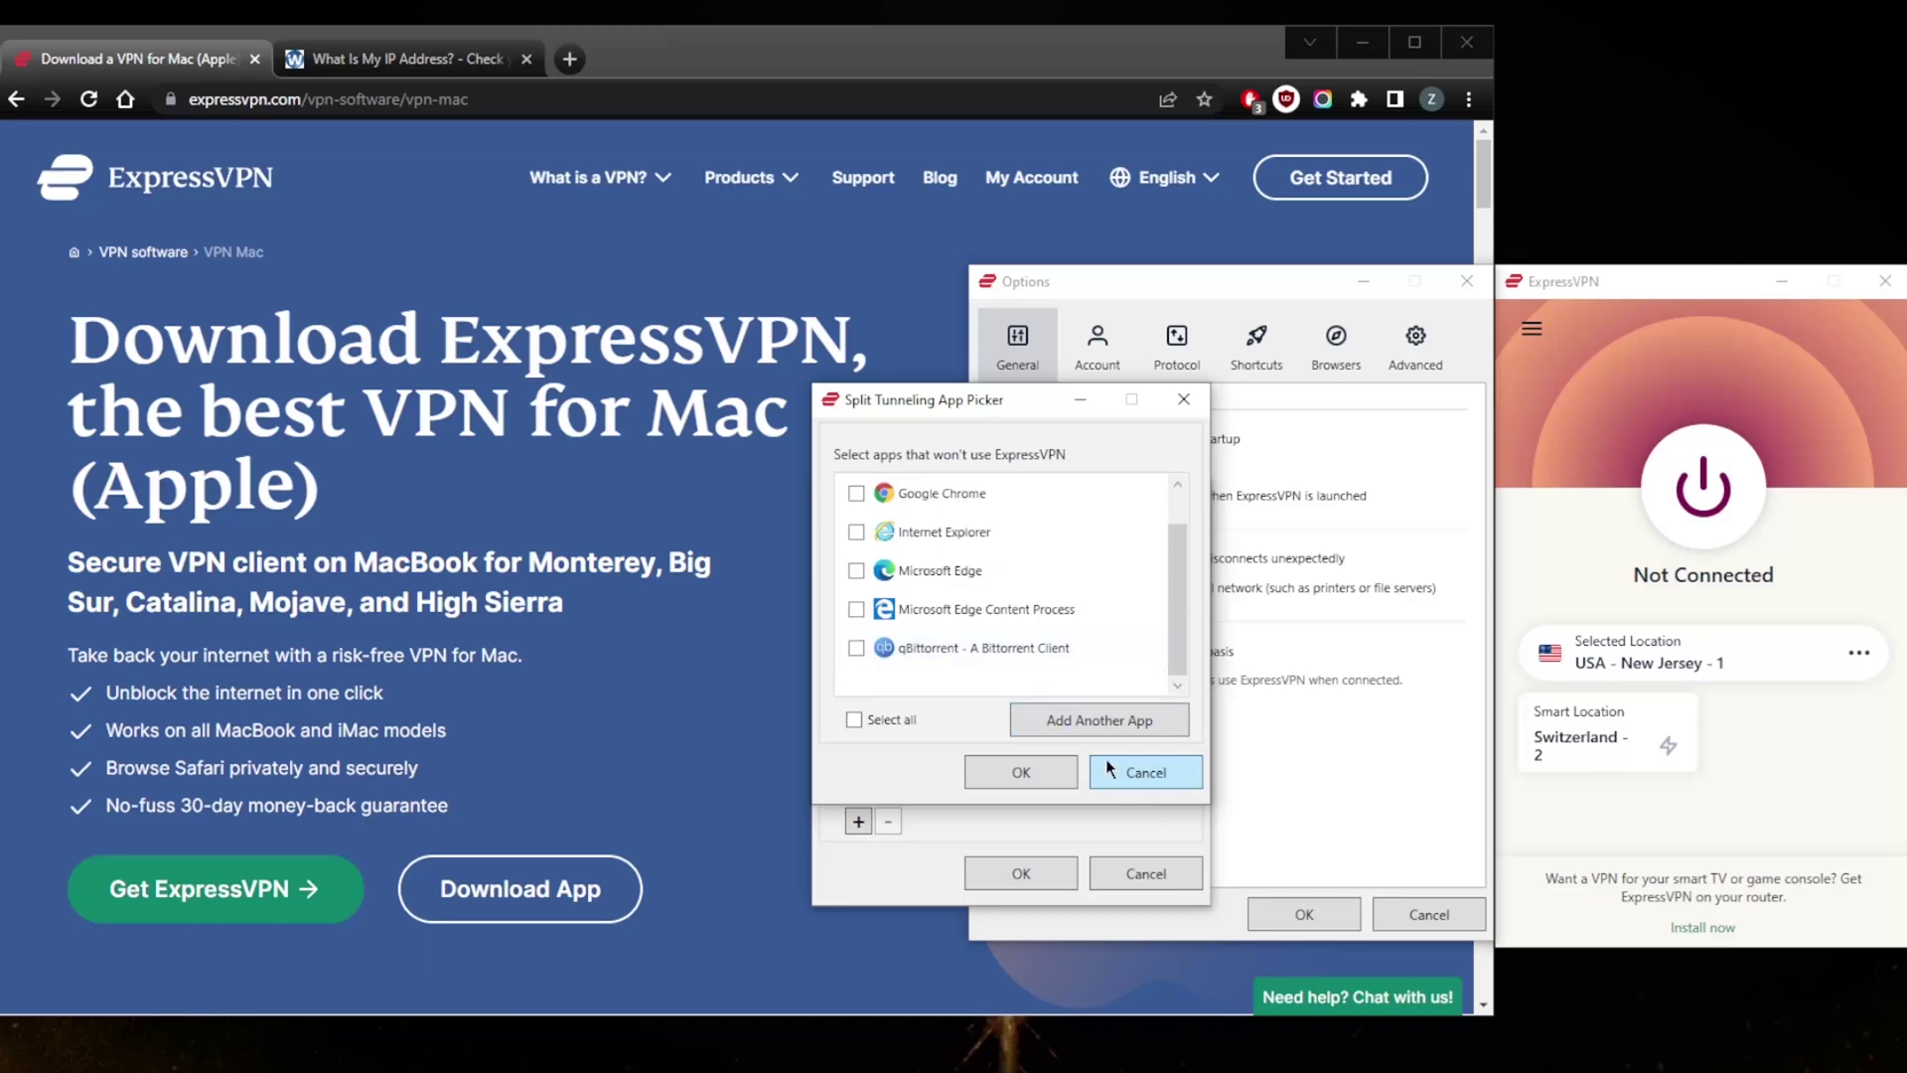
pyautogui.click(1144, 777)
pyautogui.click(1023, 873)
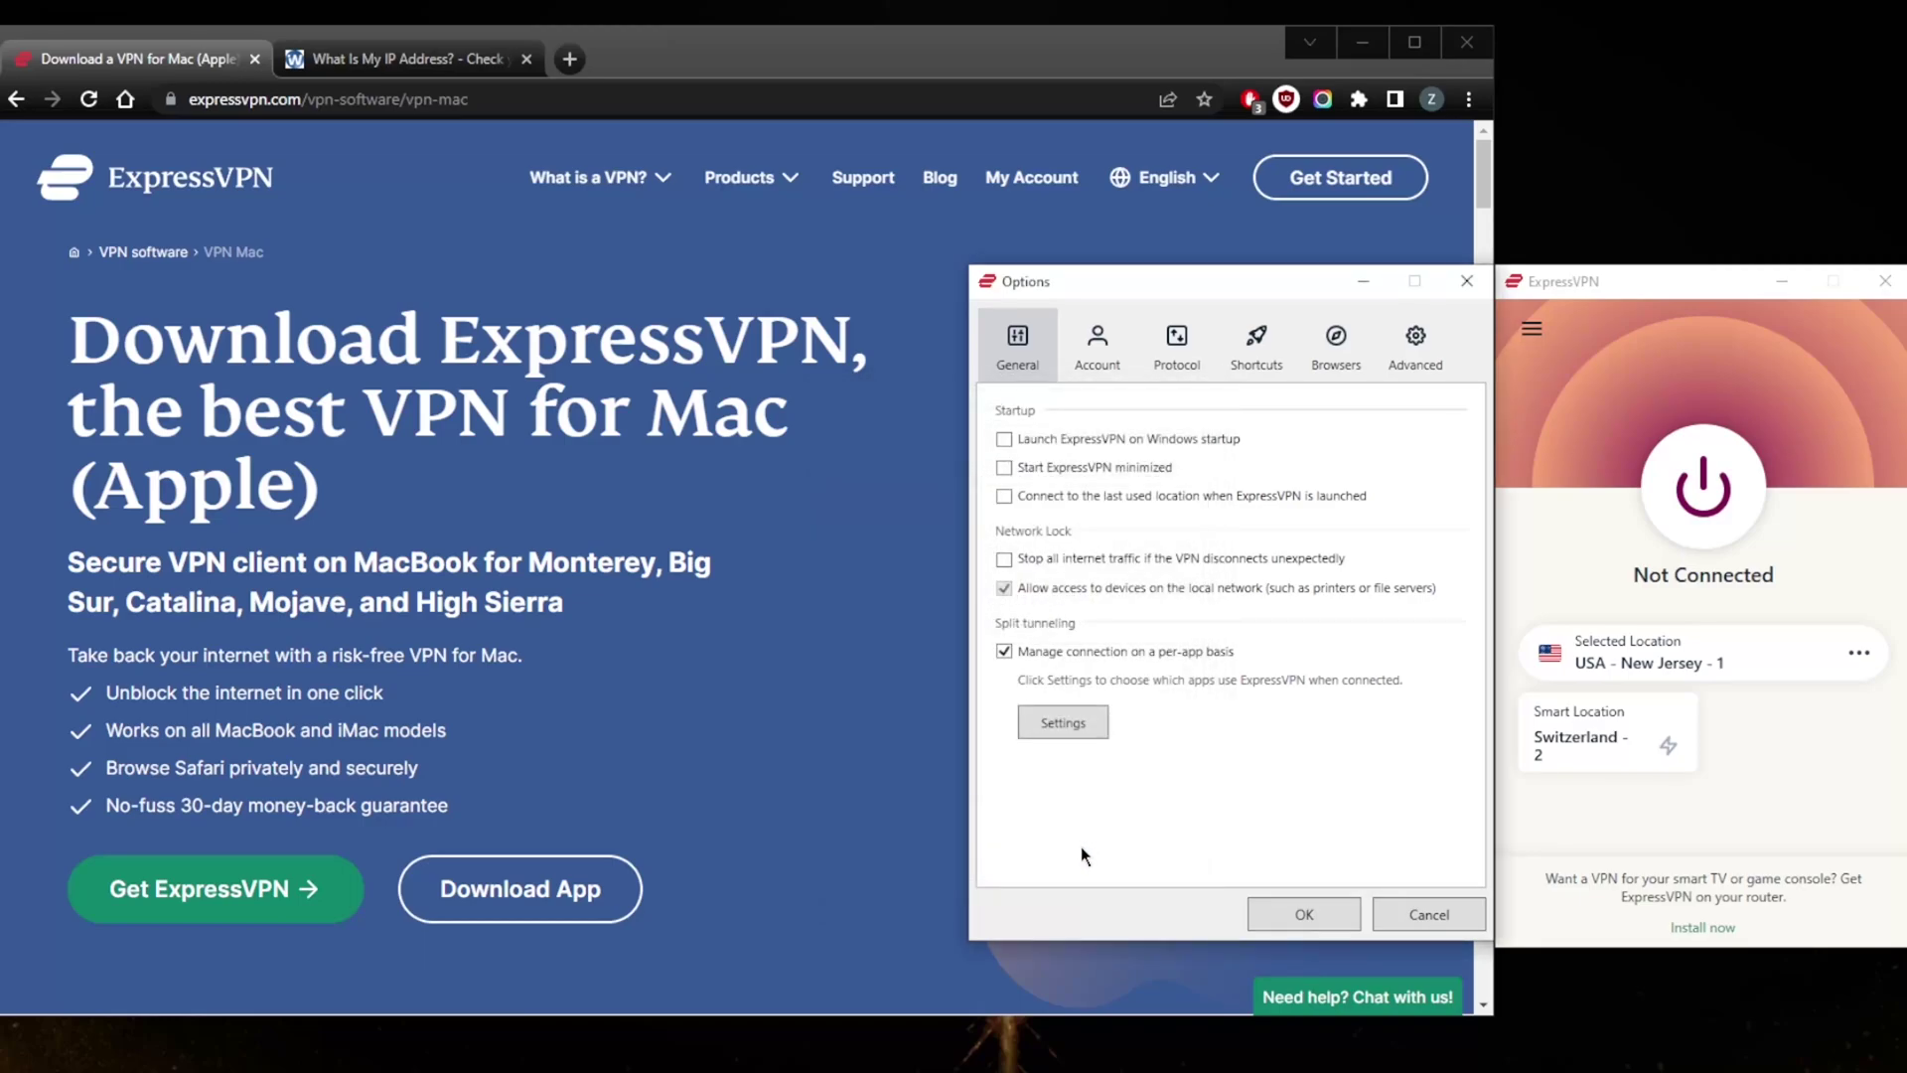
# Turn off per-app split tunneling, set the protocol to Lightway - UDP, and view the Shortcuts page
pyautogui.click(1005, 651)
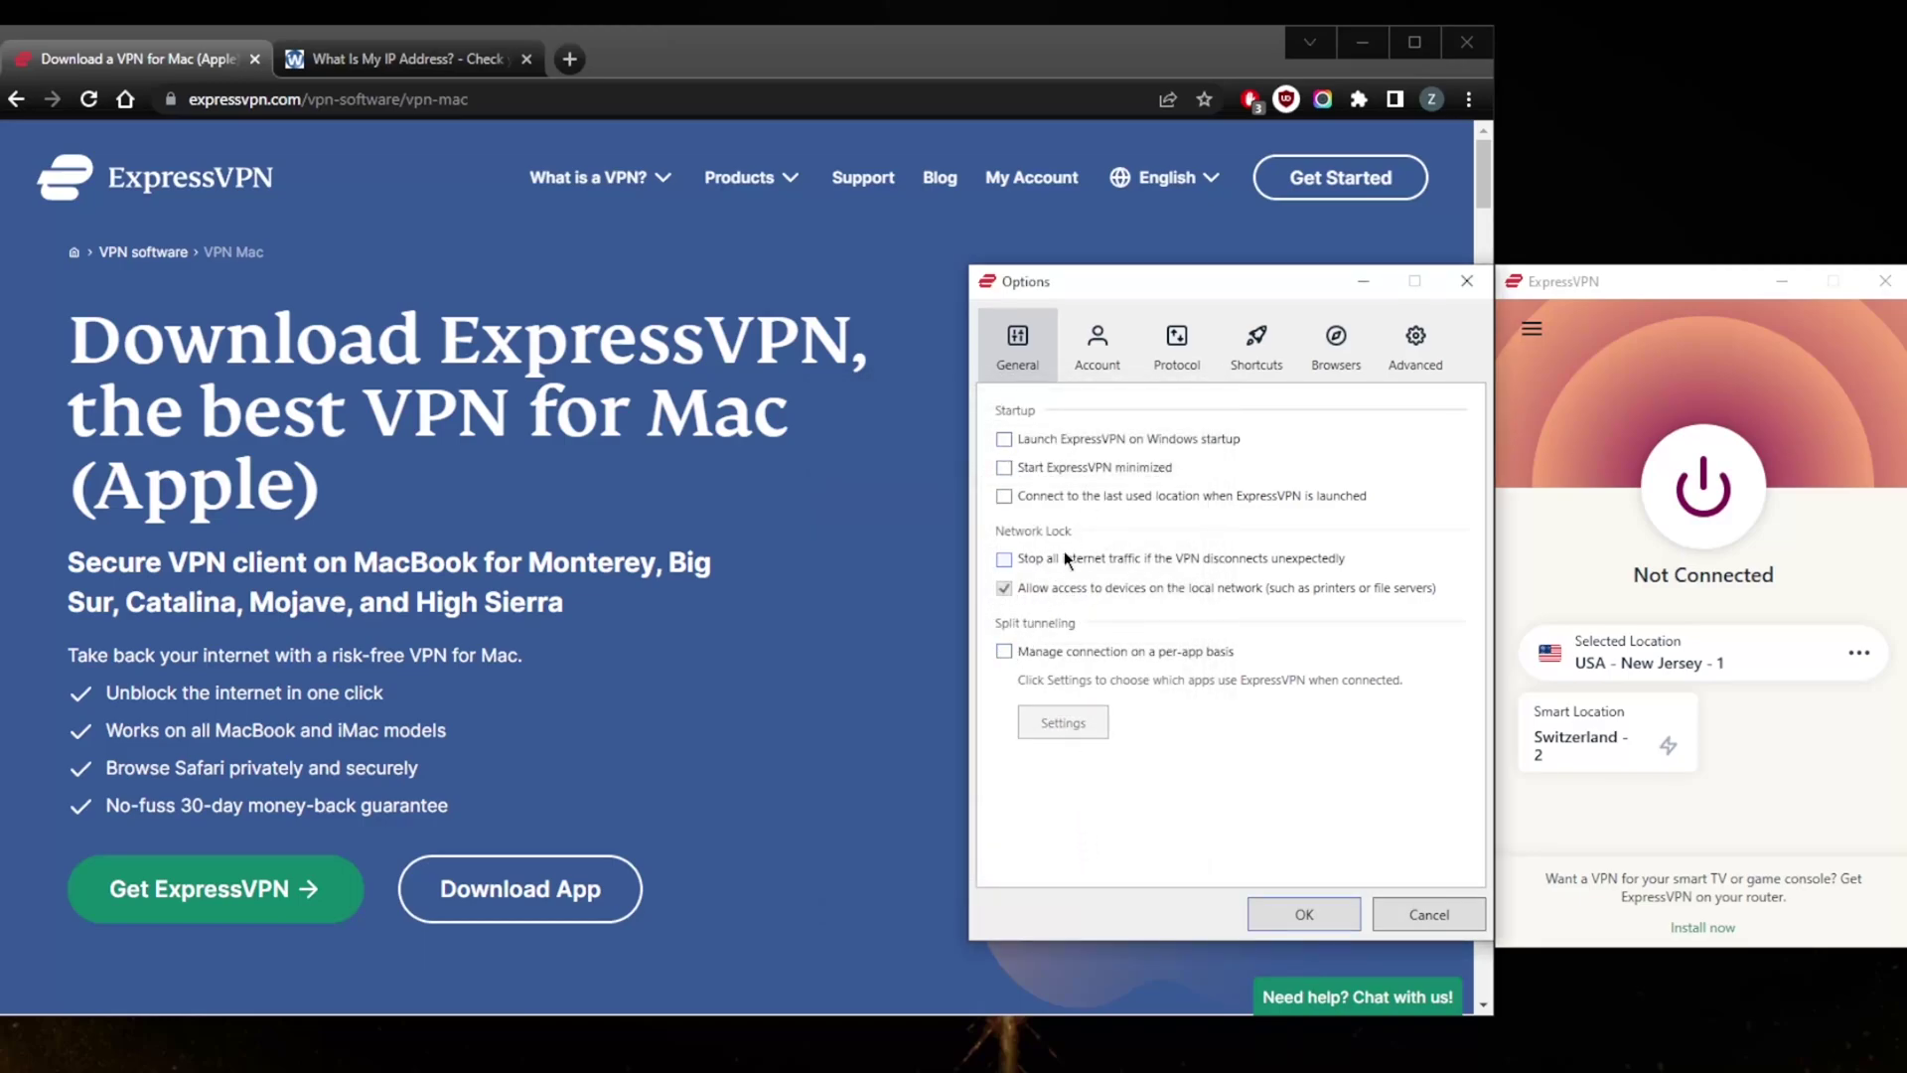
pyautogui.click(1174, 347)
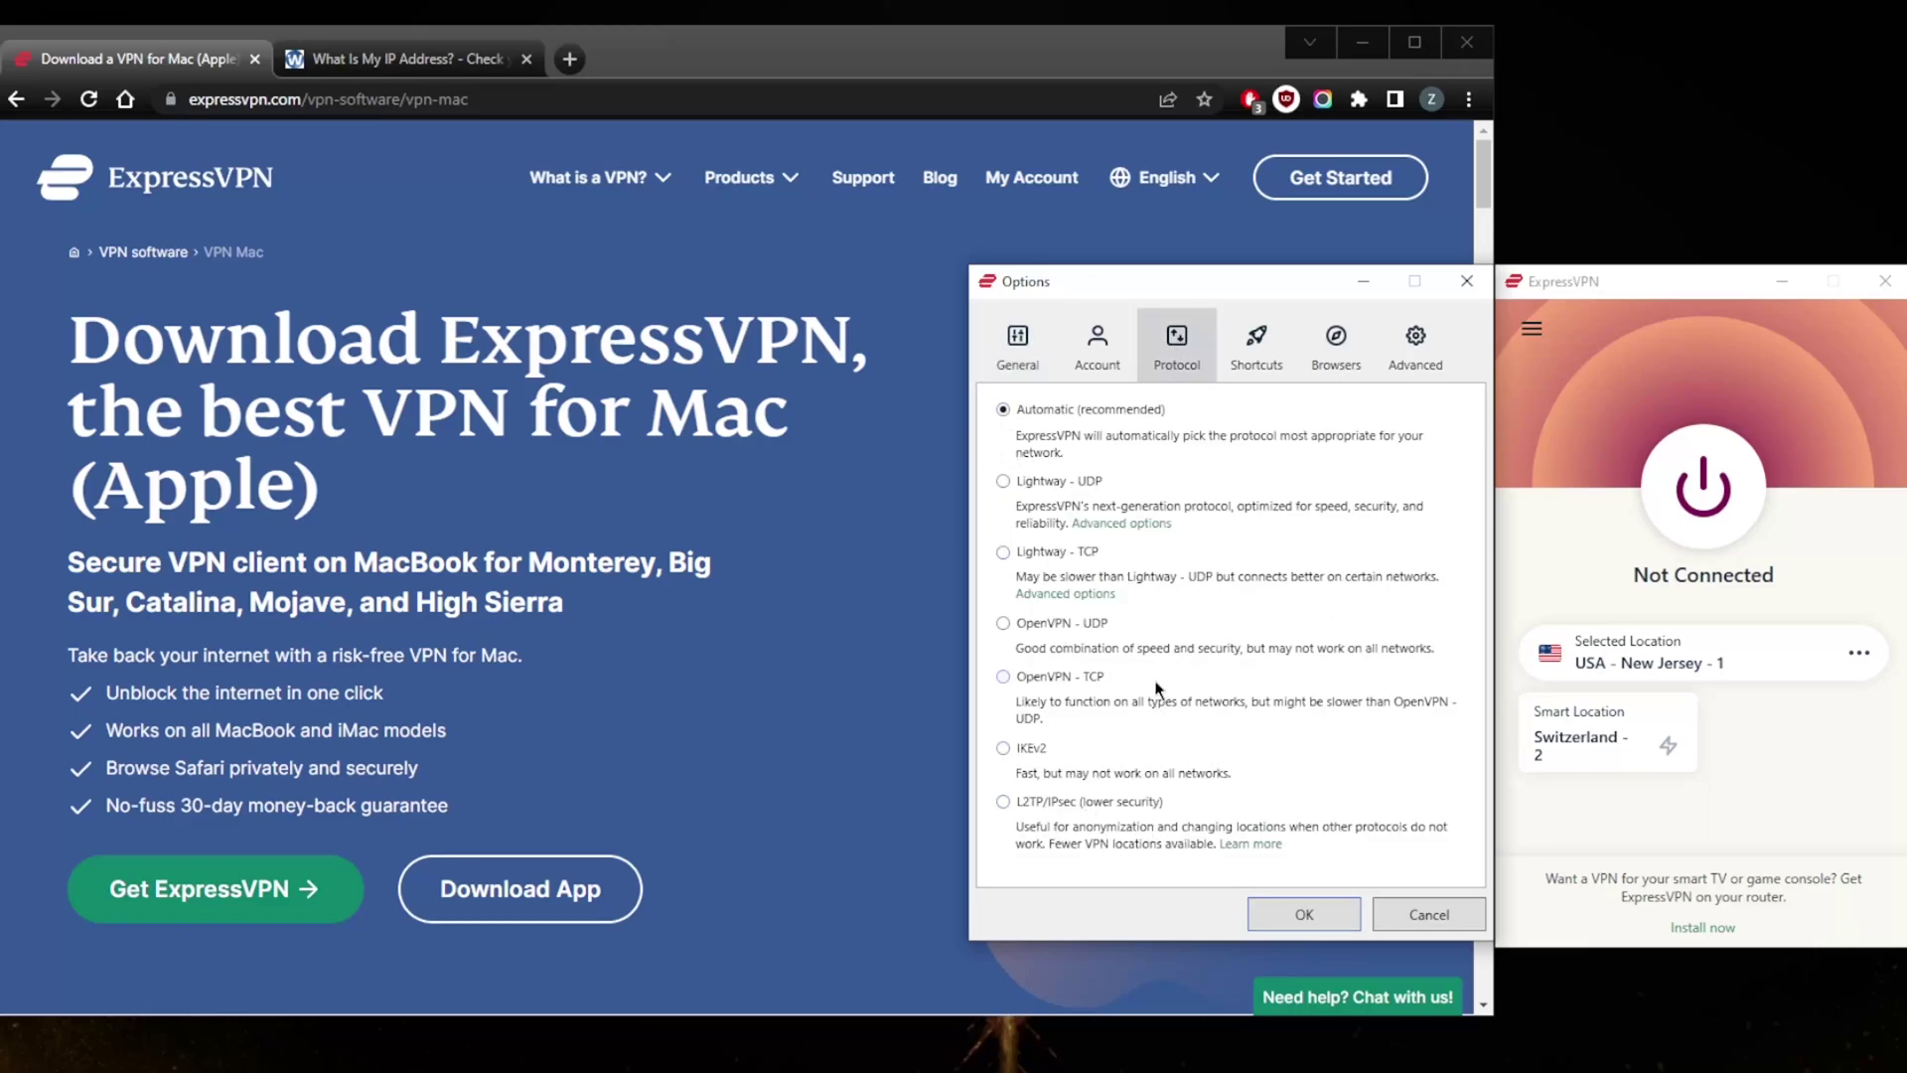
pyautogui.click(1002, 481)
pyautogui.click(1023, 346)
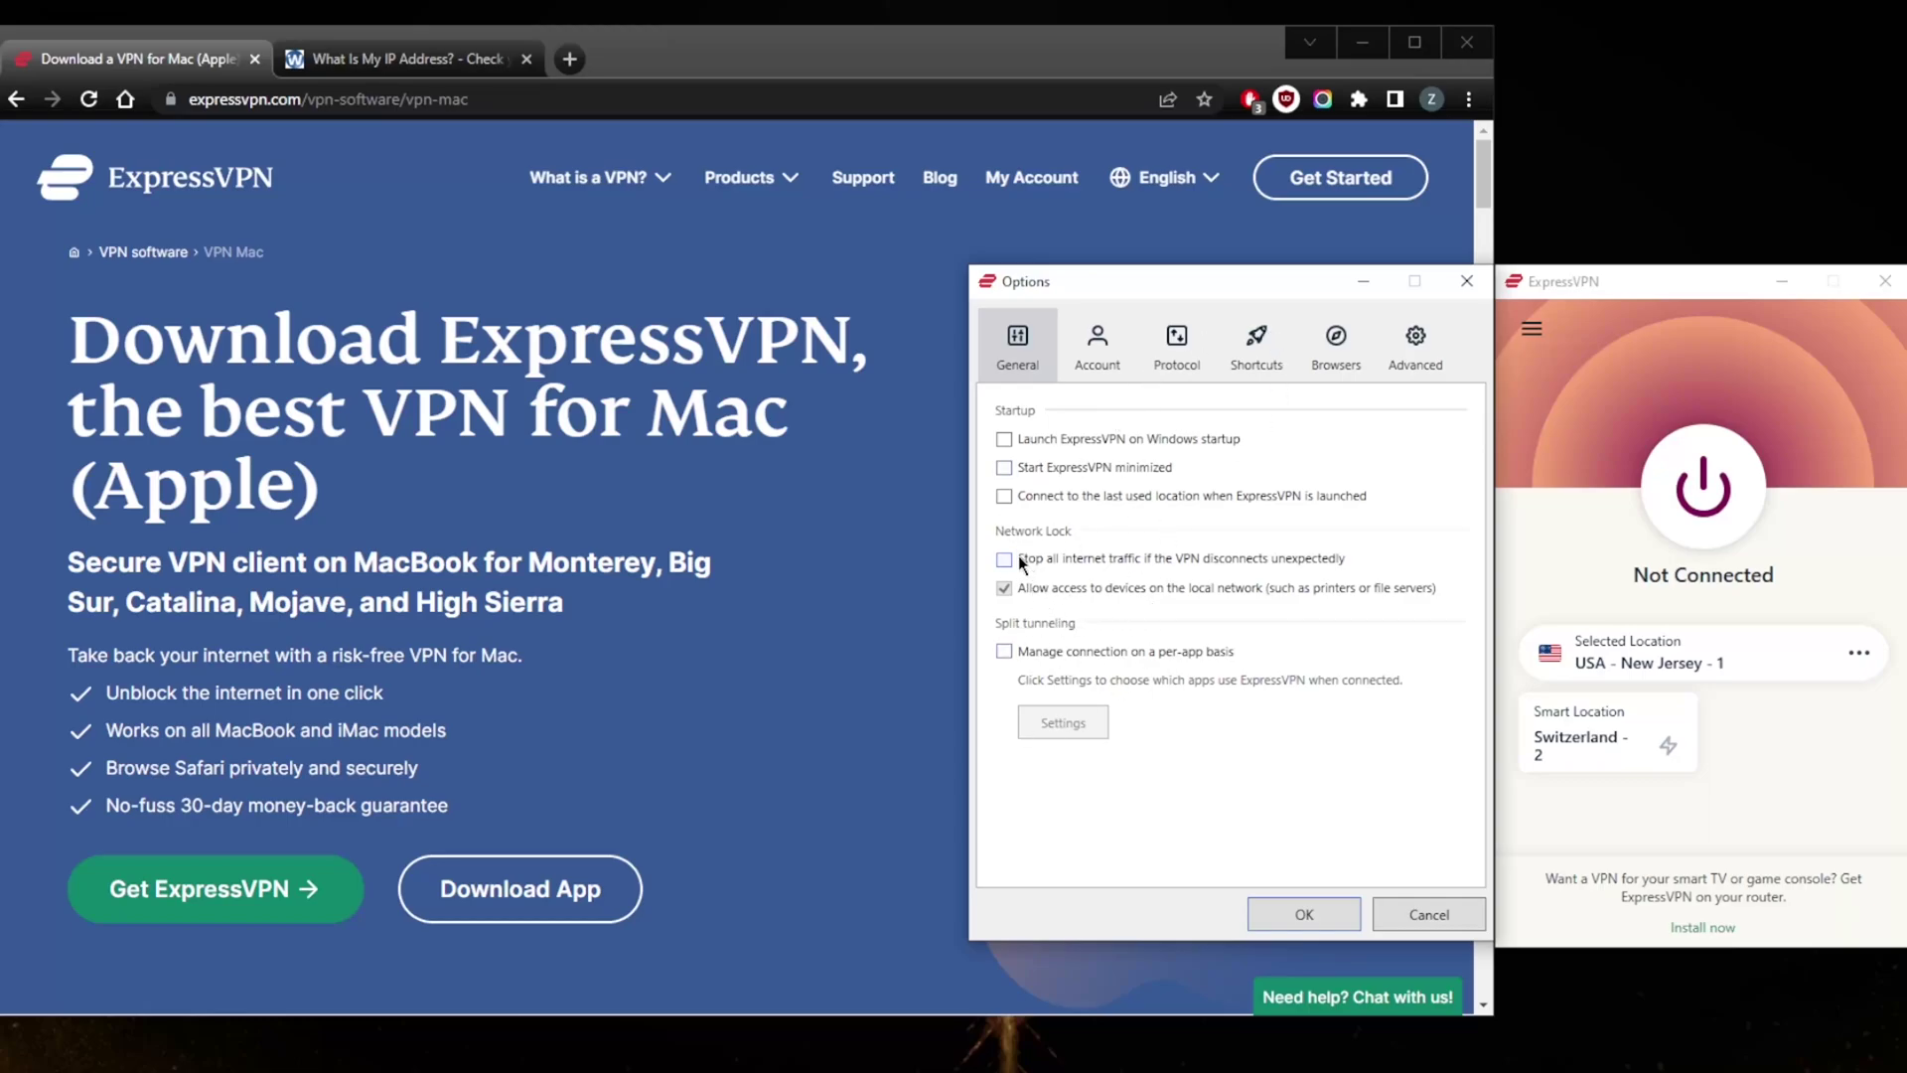
pyautogui.click(1243, 358)
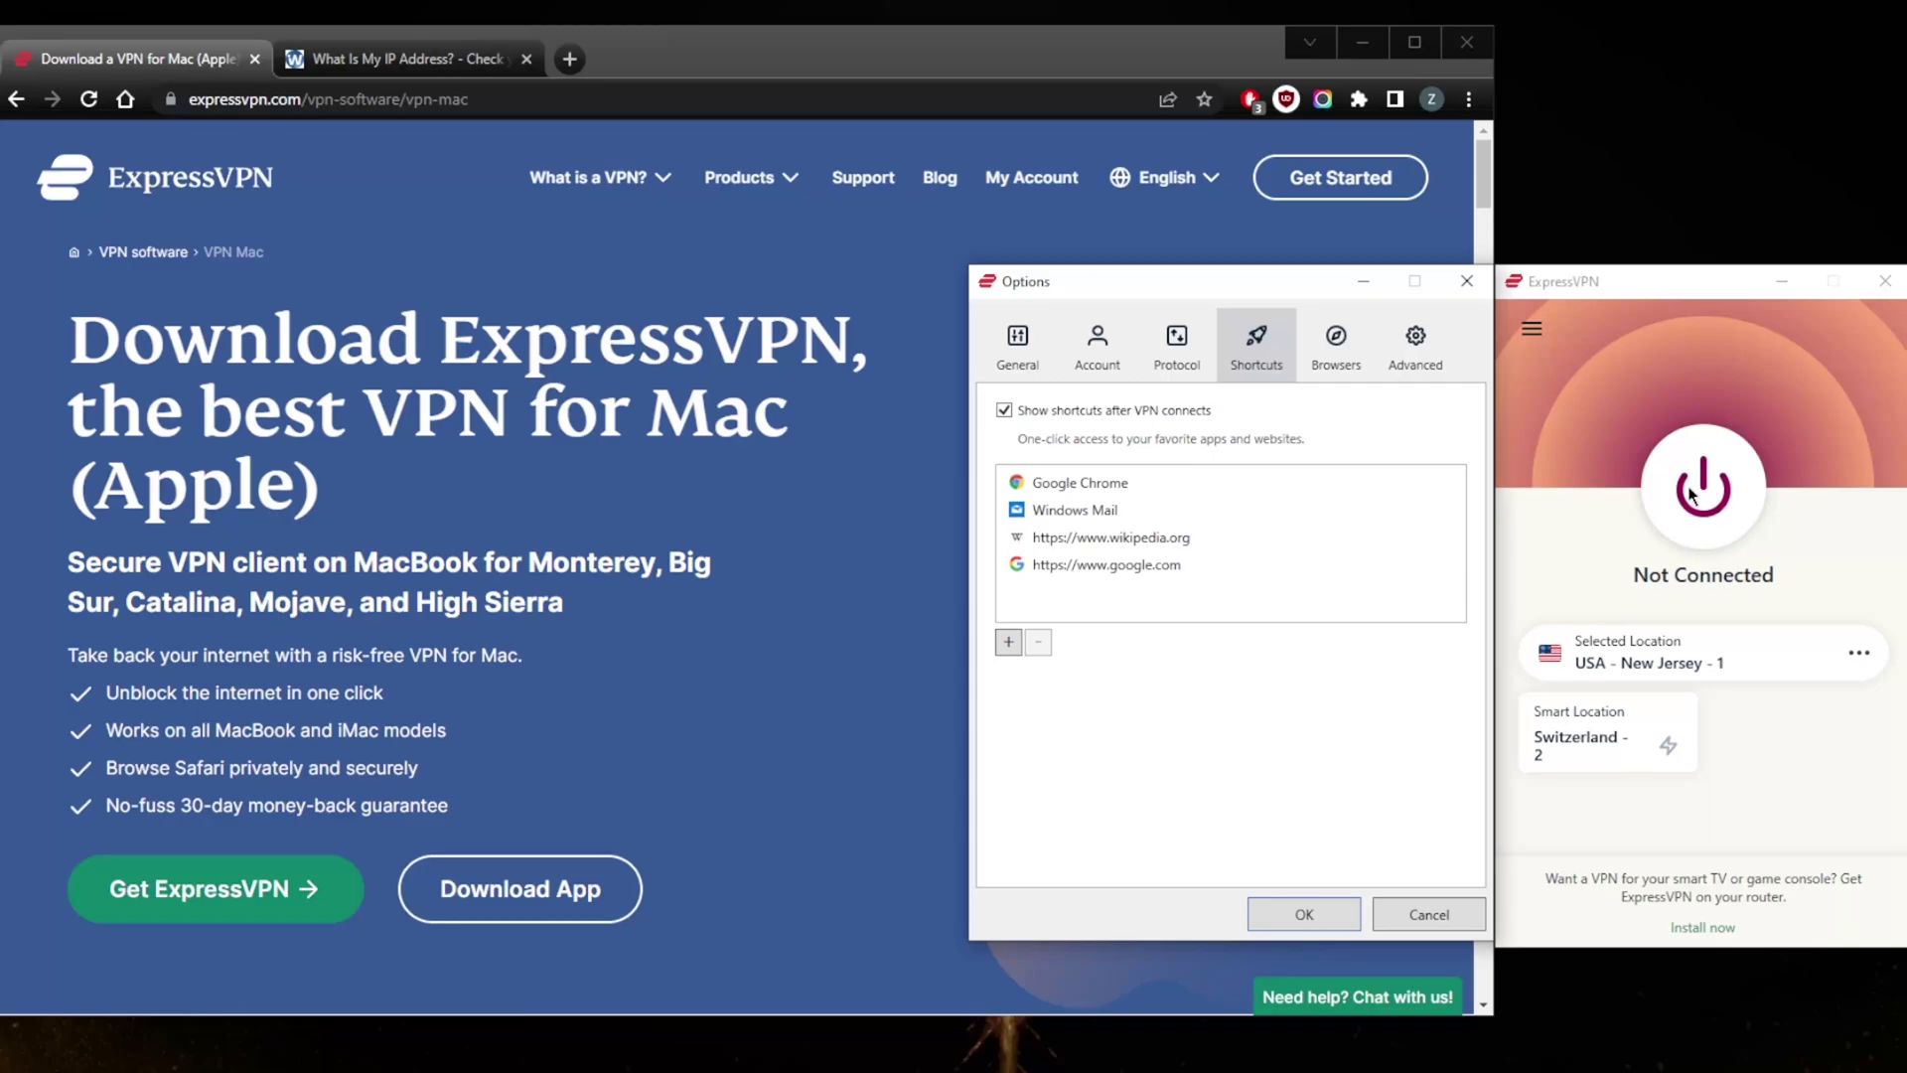
# Review the browser extension and Advanced option pages, then return to General
pyautogui.click(1344, 348)
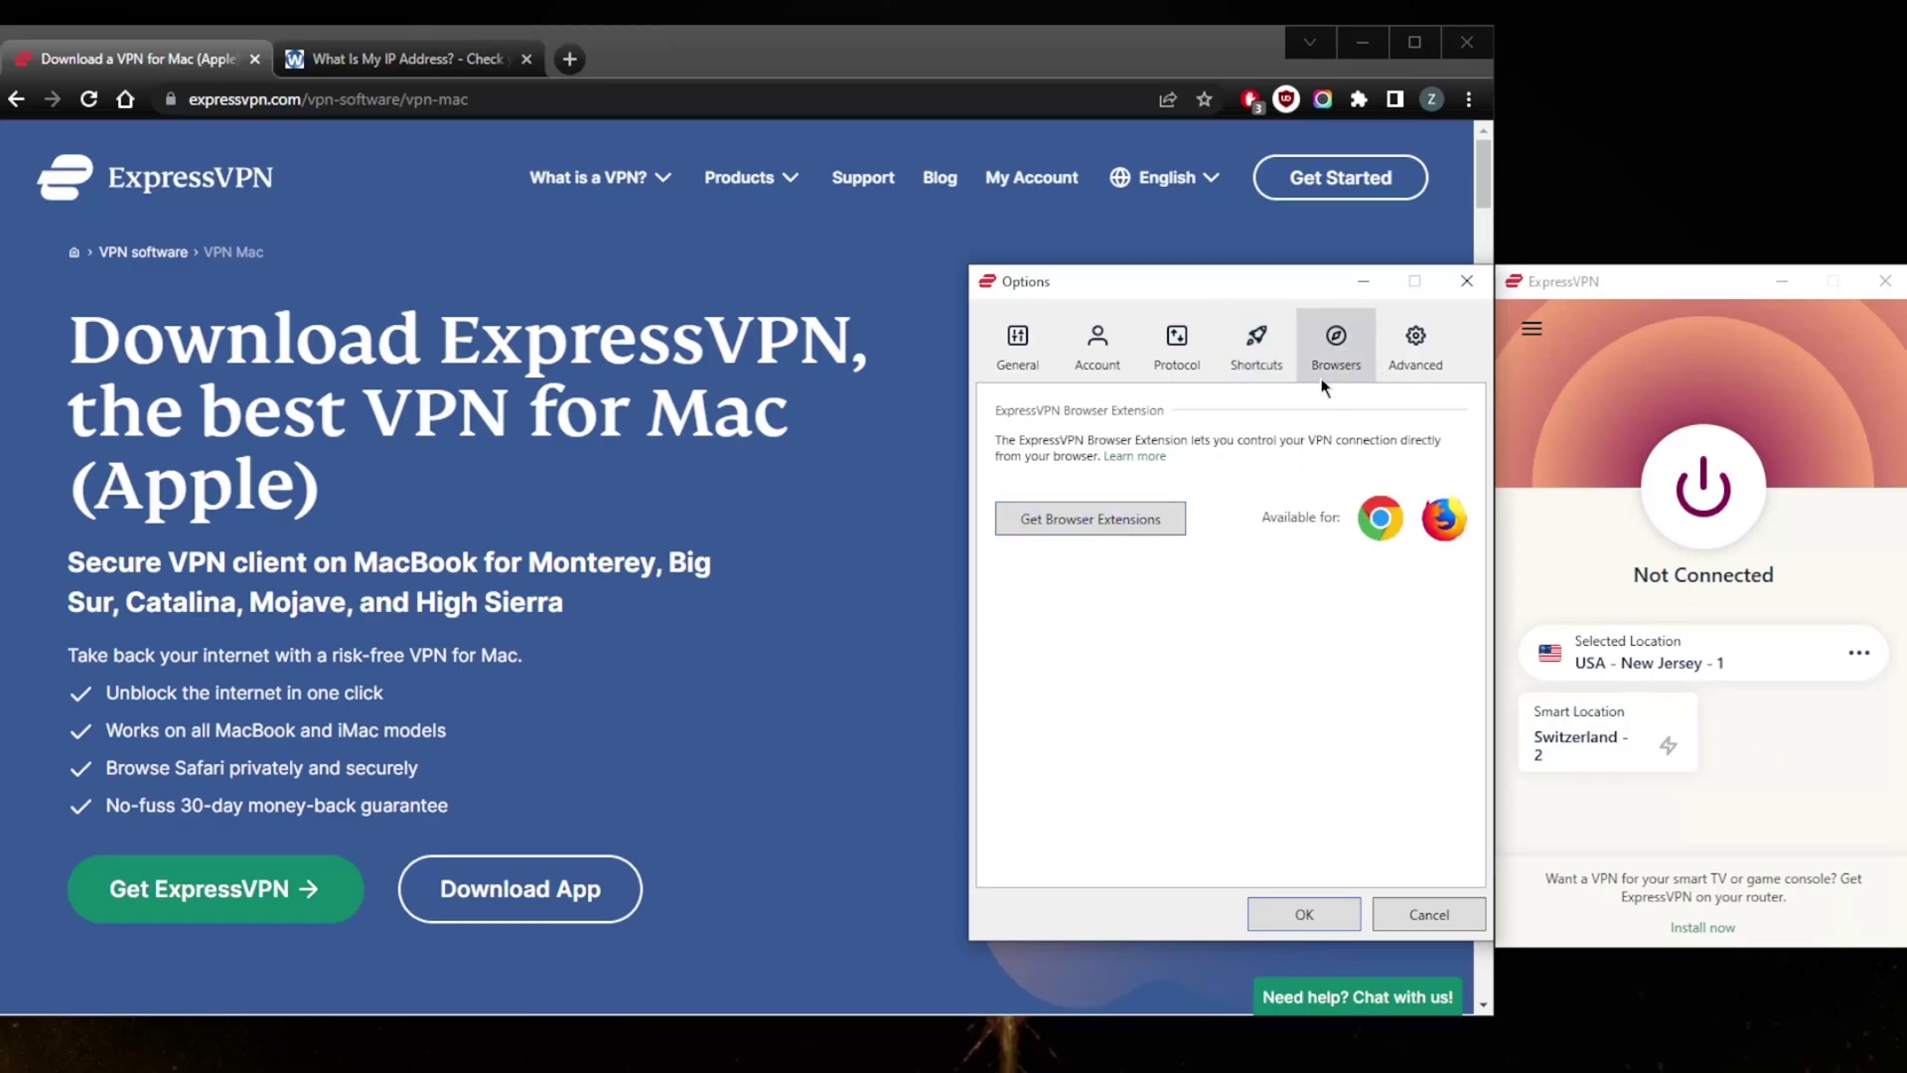
pyautogui.click(1414, 342)
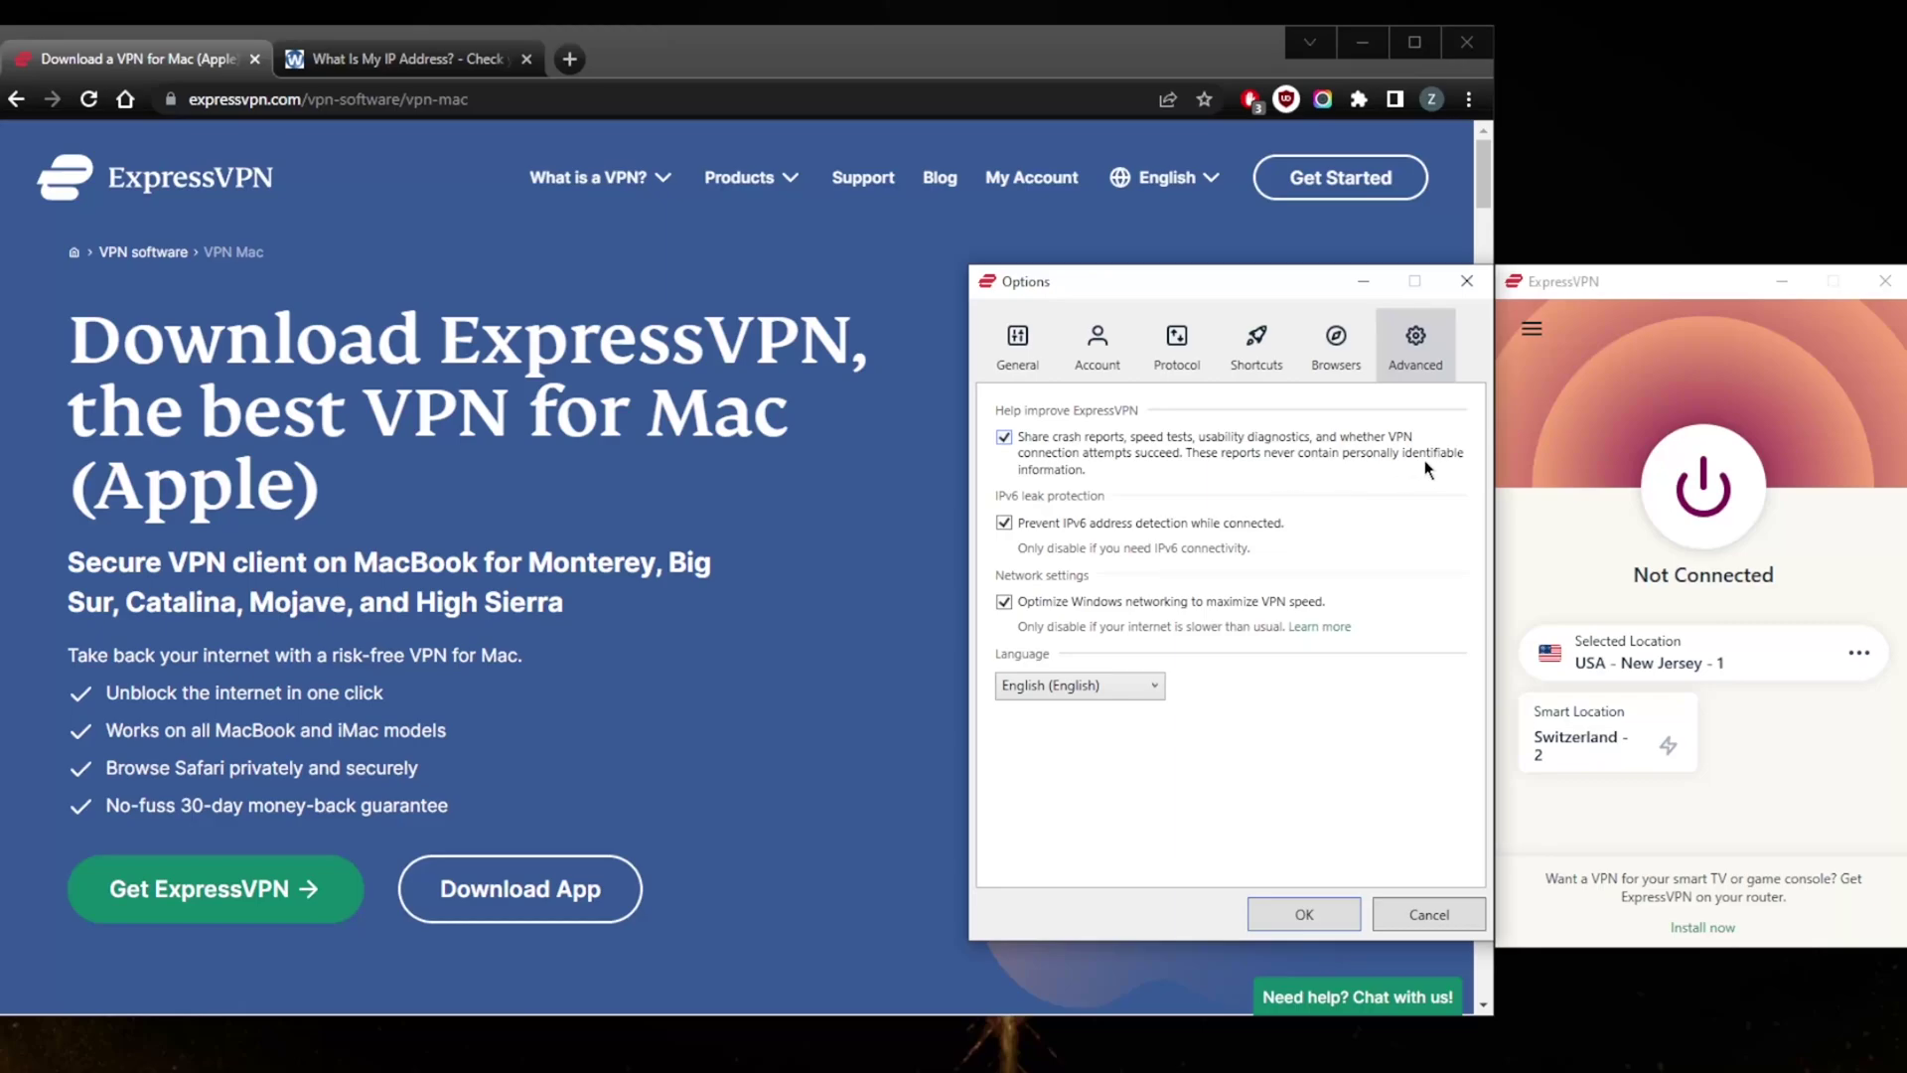
pyautogui.click(1029, 359)
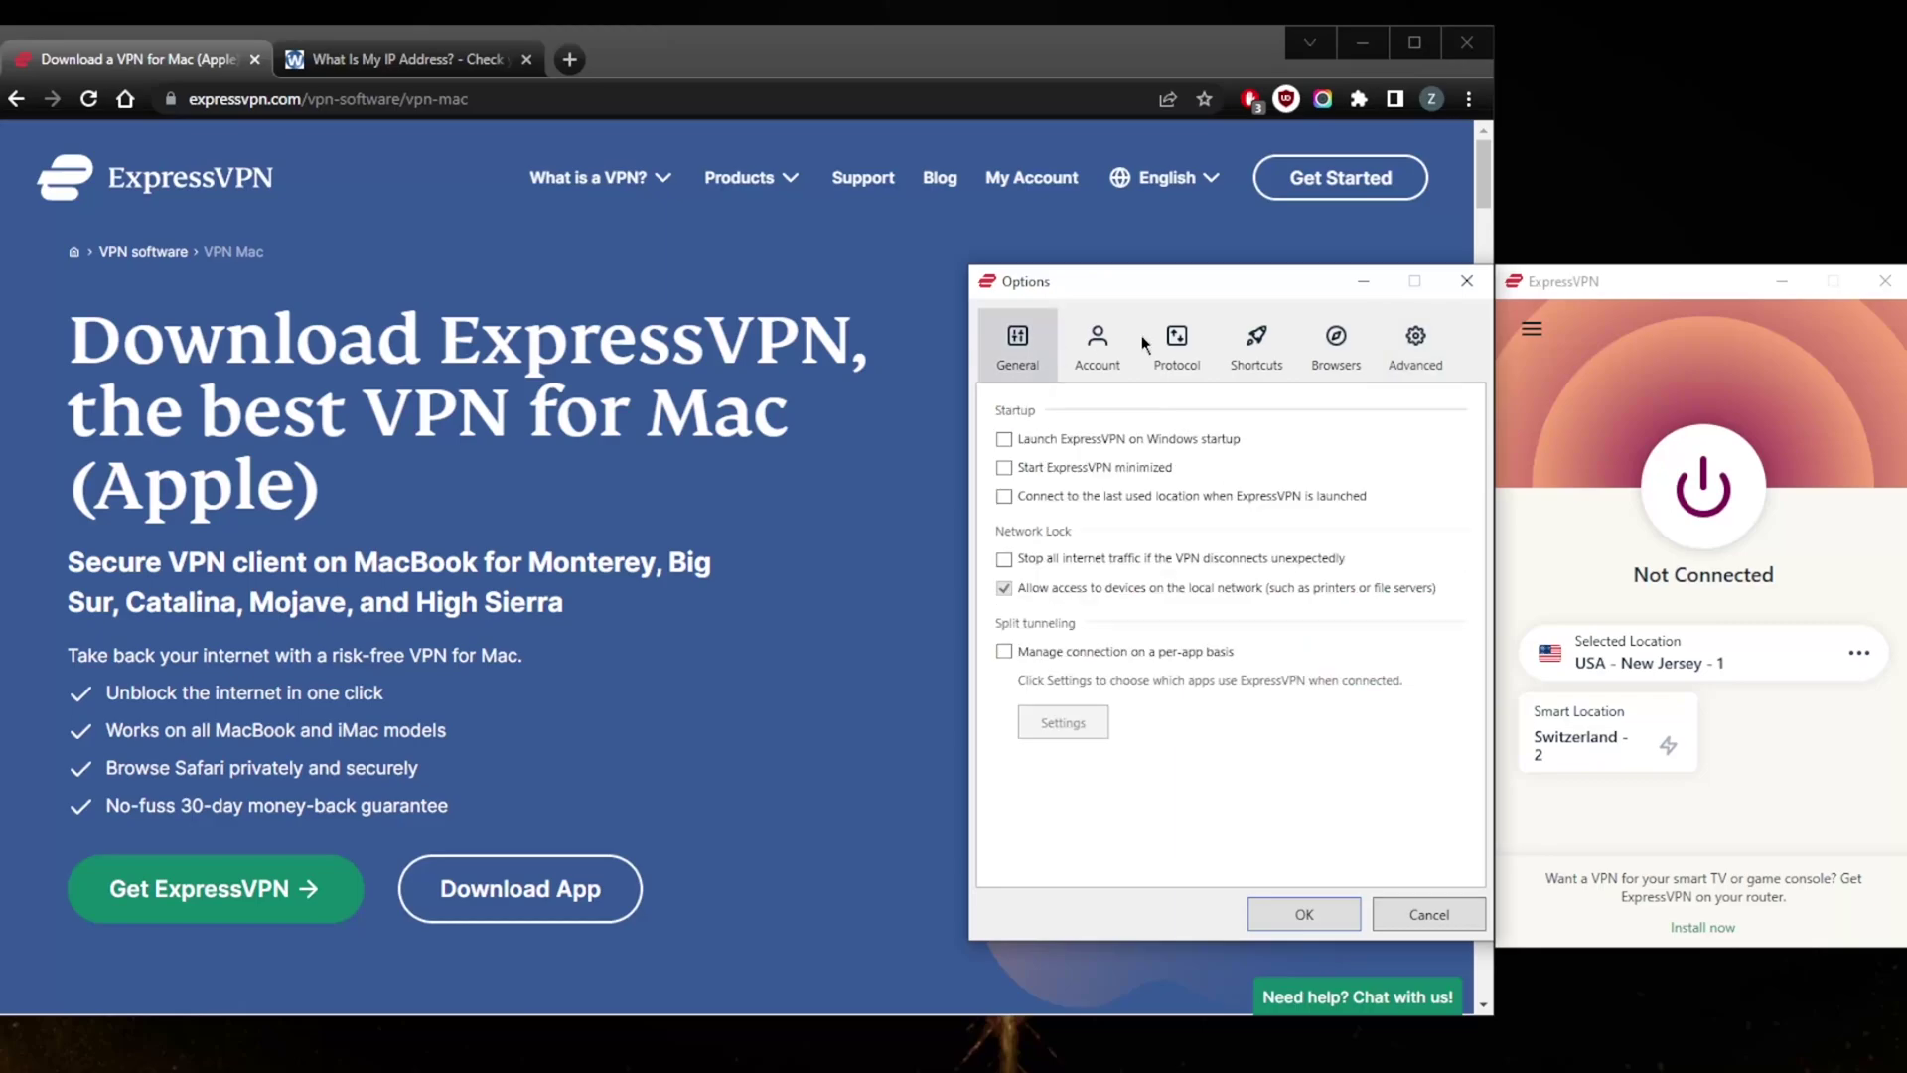
# Close Options and connect to USA - Los Angeles via All Locations > Americas > United States
pyautogui.click(1467, 282)
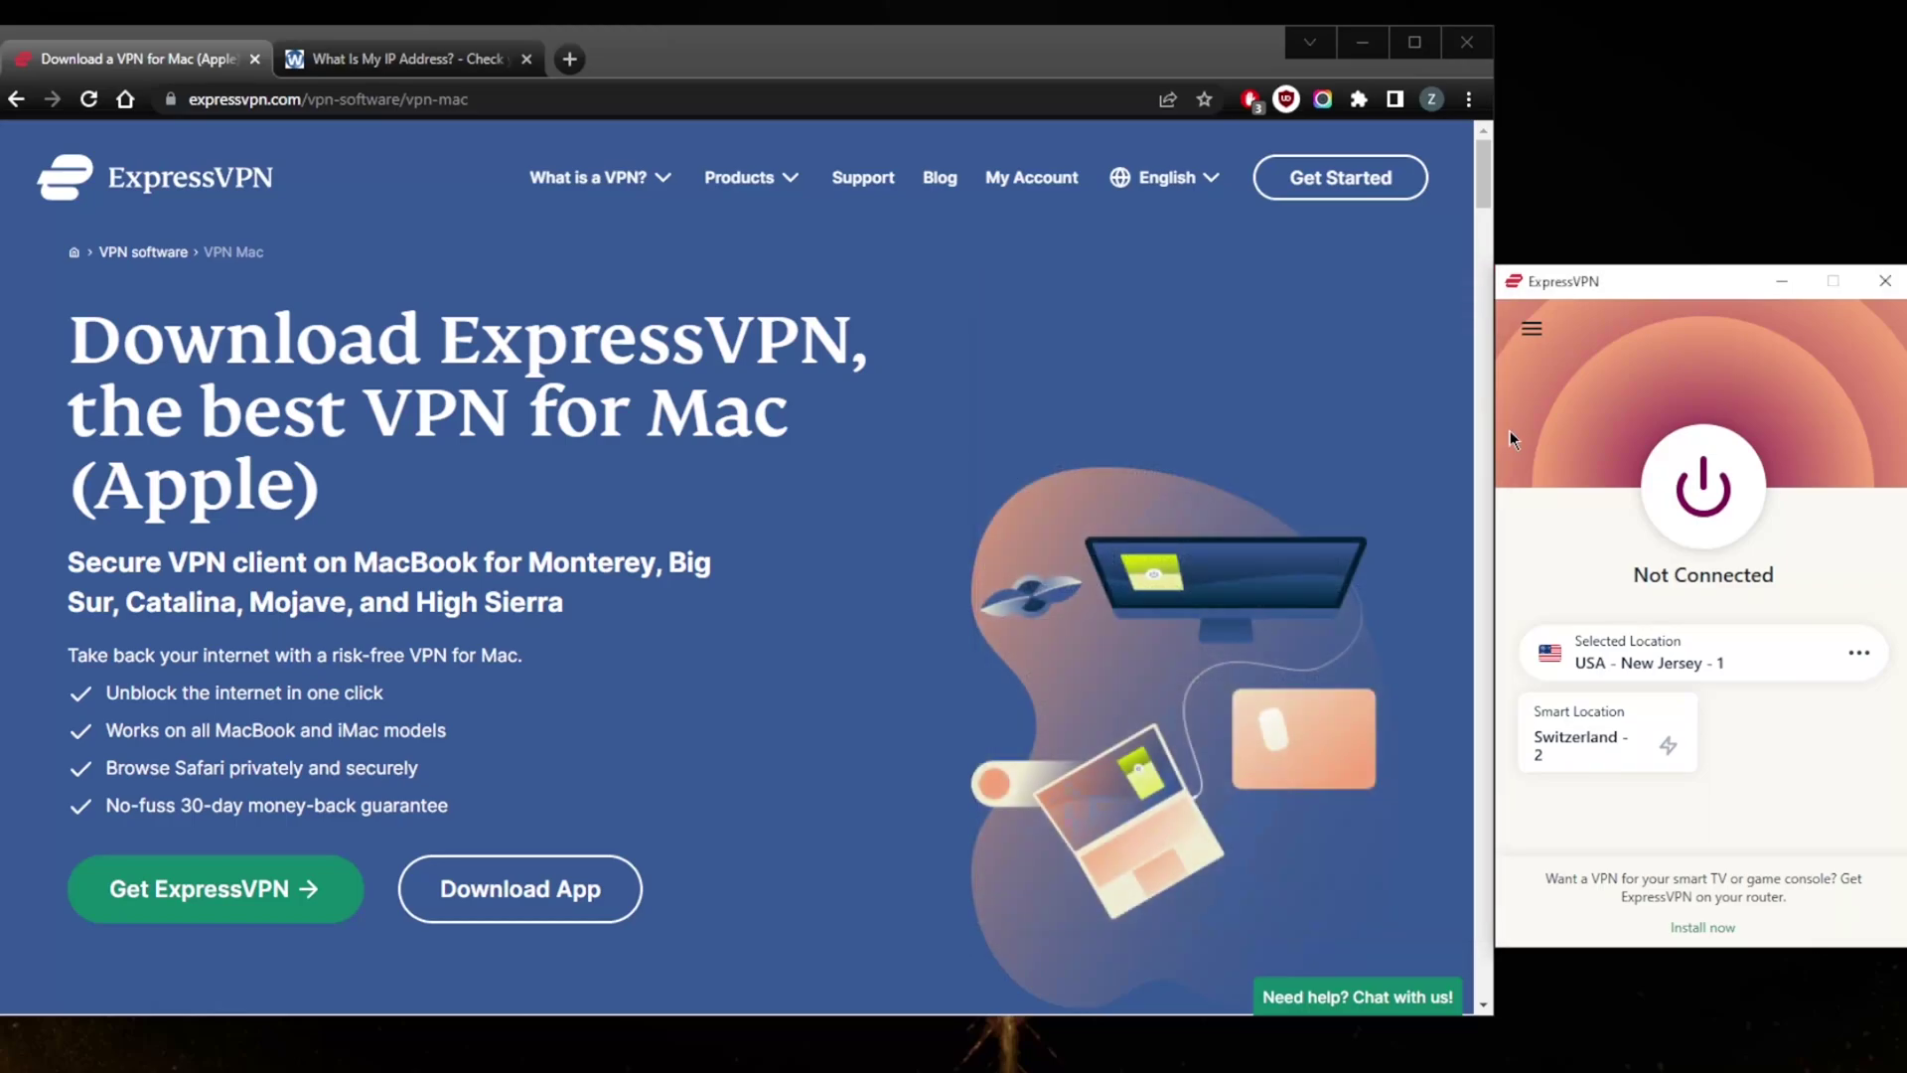
pyautogui.click(1532, 332)
pyautogui.click(1559, 369)
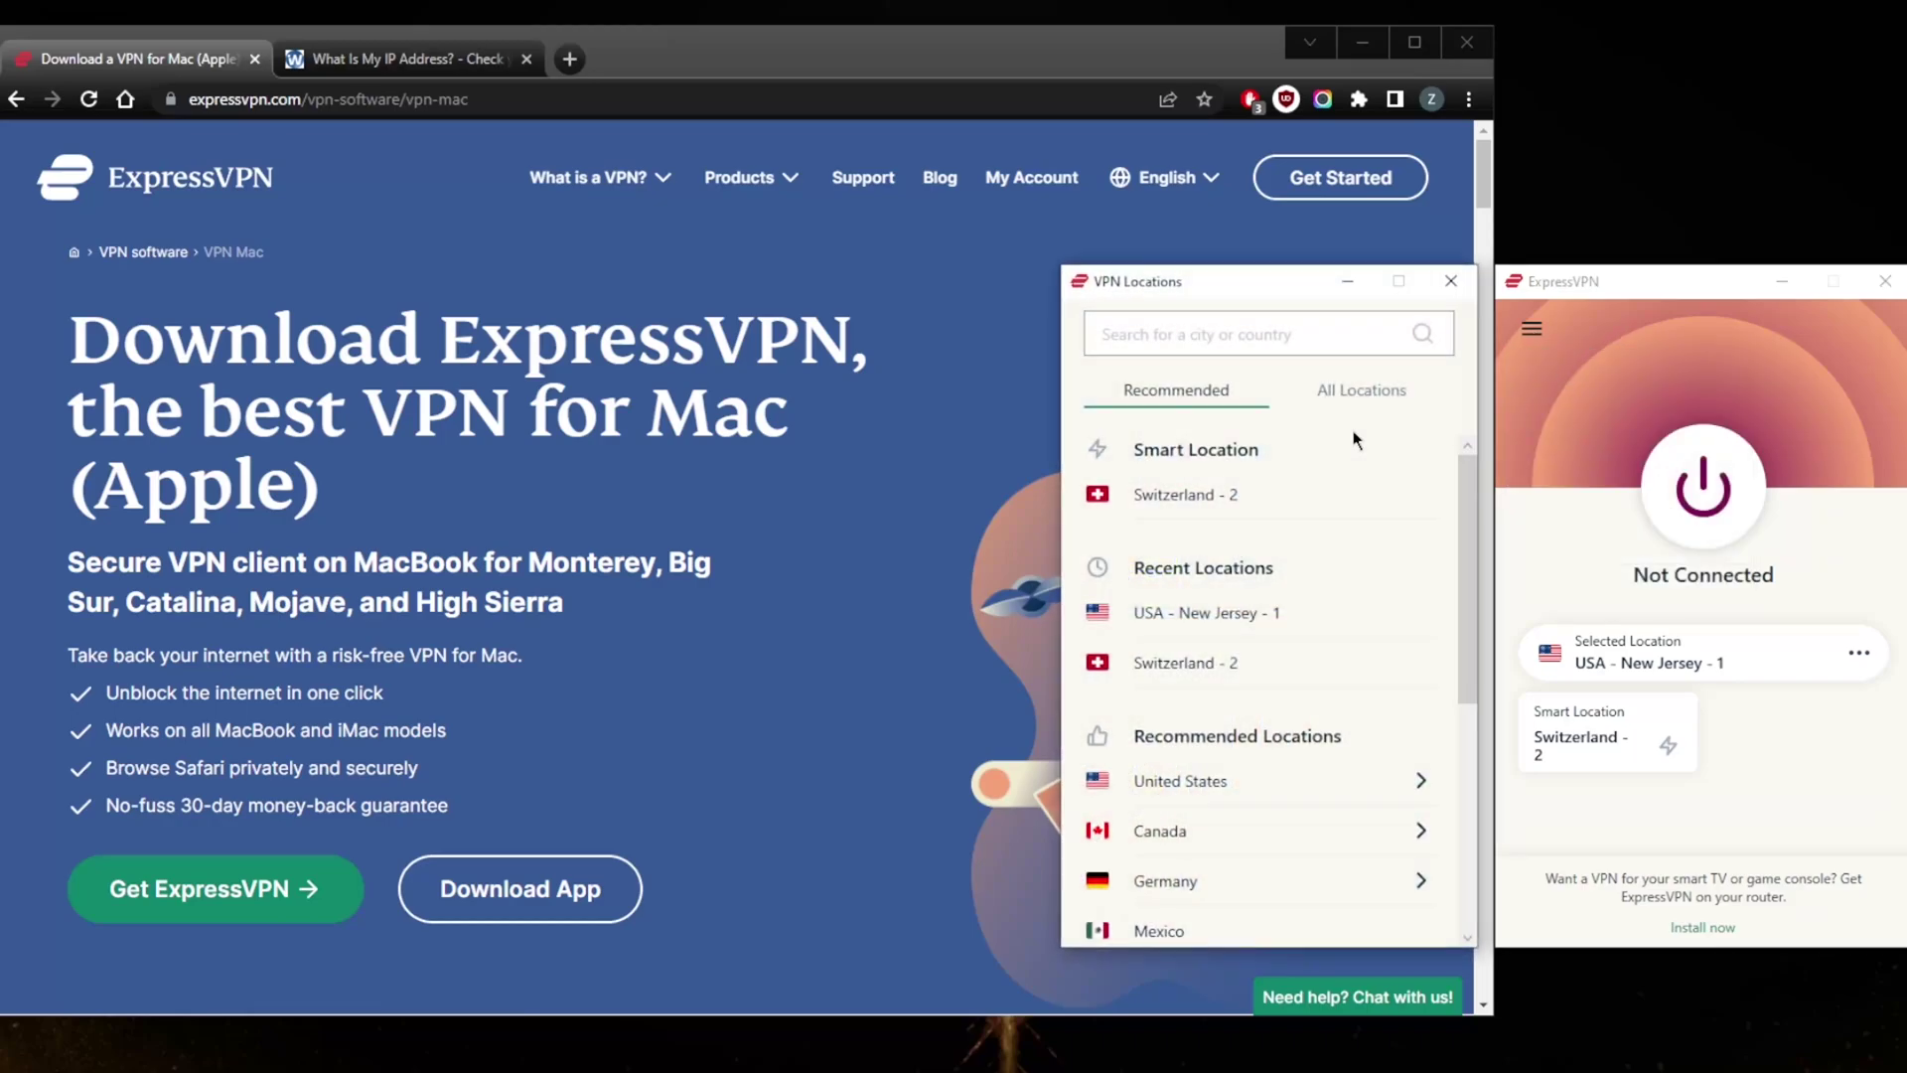
pyautogui.moveTo(1464, 540); pyautogui.dragTo(1494, 422)
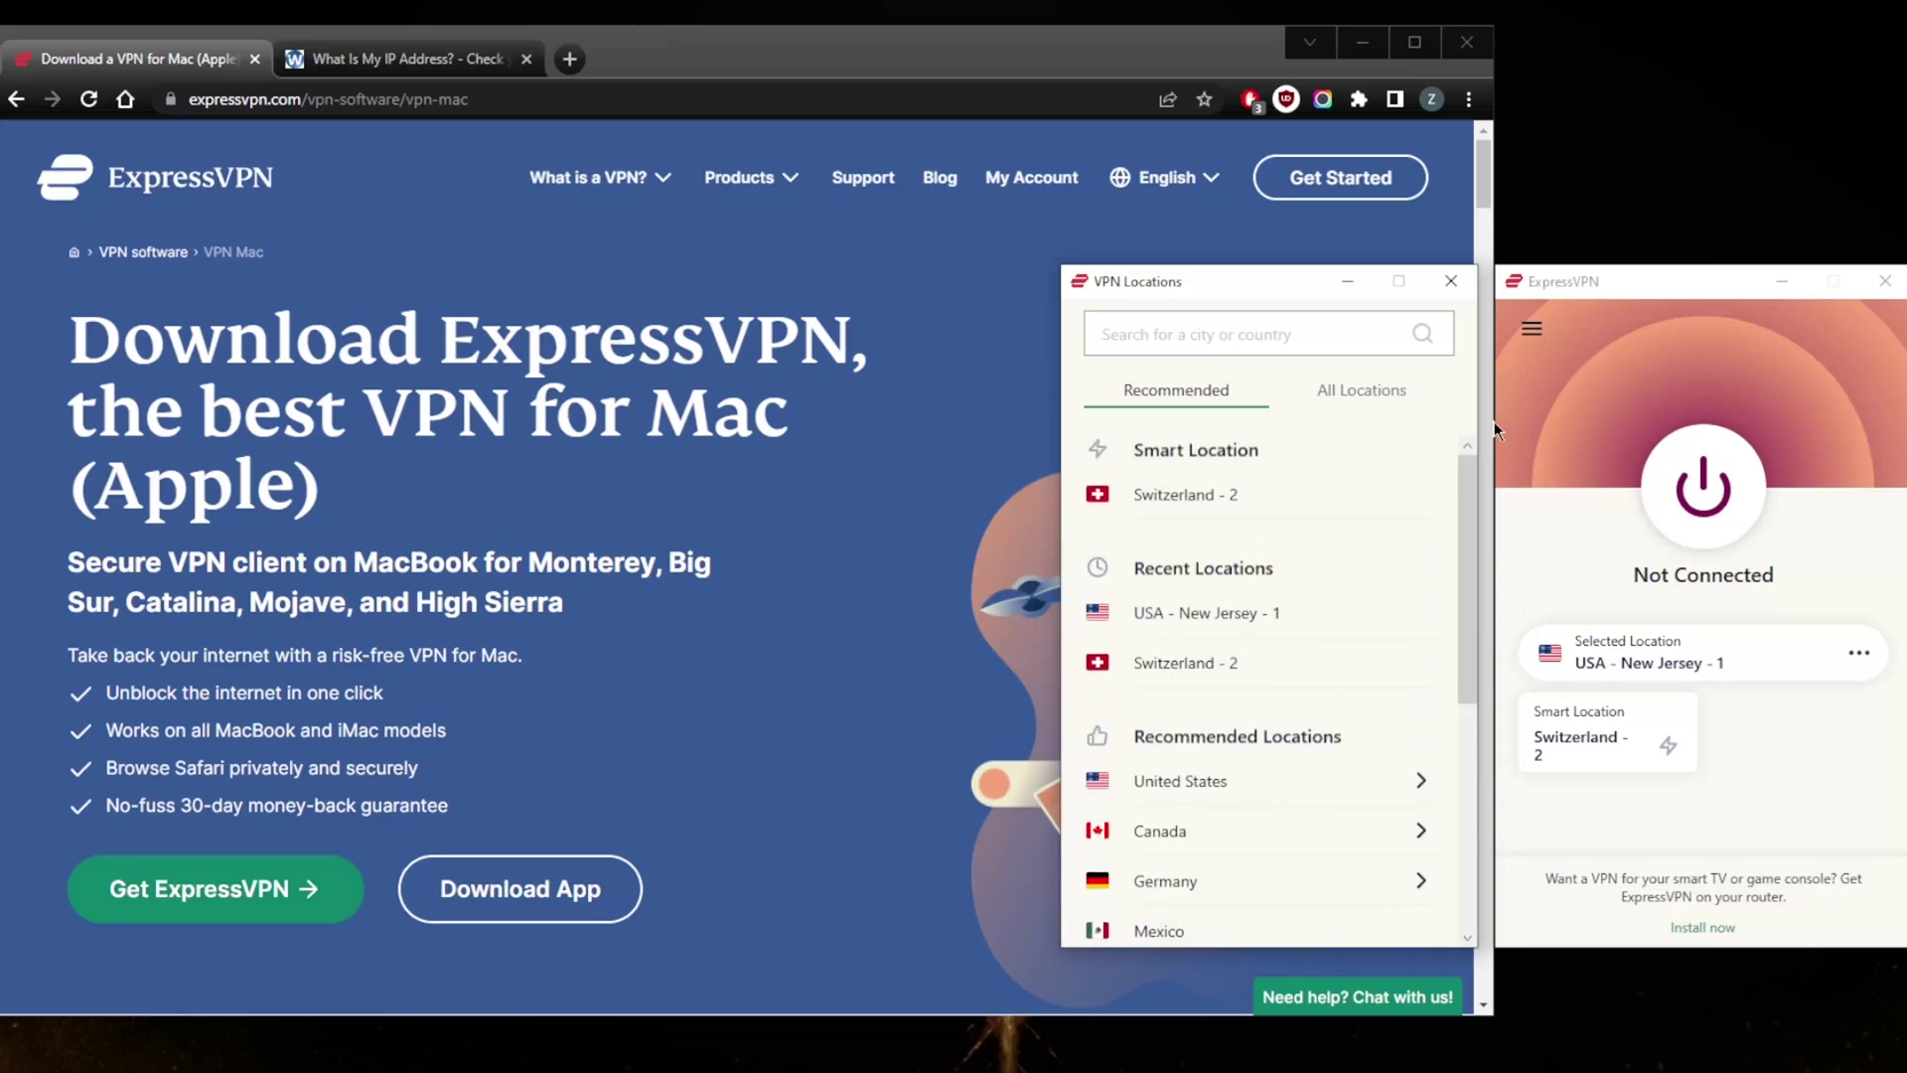
pyautogui.click(1363, 394)
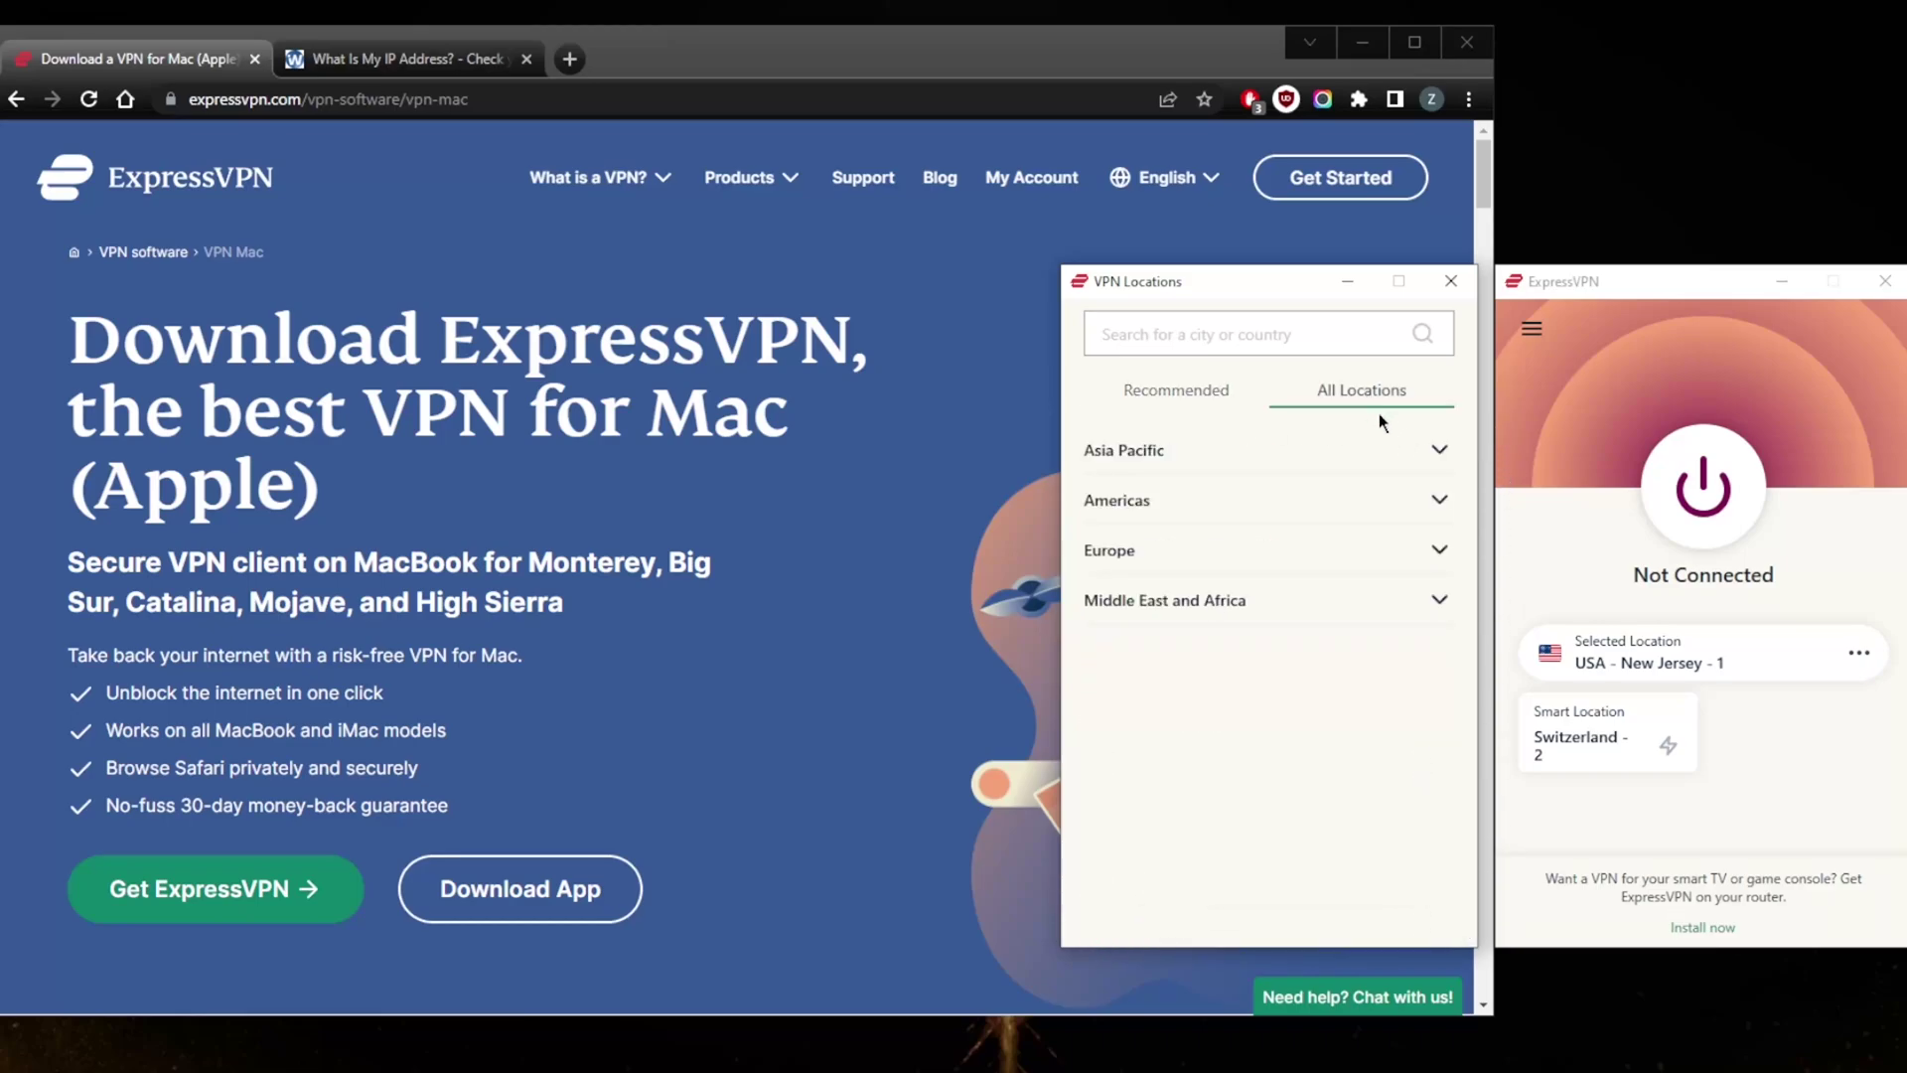
pyautogui.click(1441, 553)
pyautogui.click(1422, 551)
pyautogui.click(1430, 497)
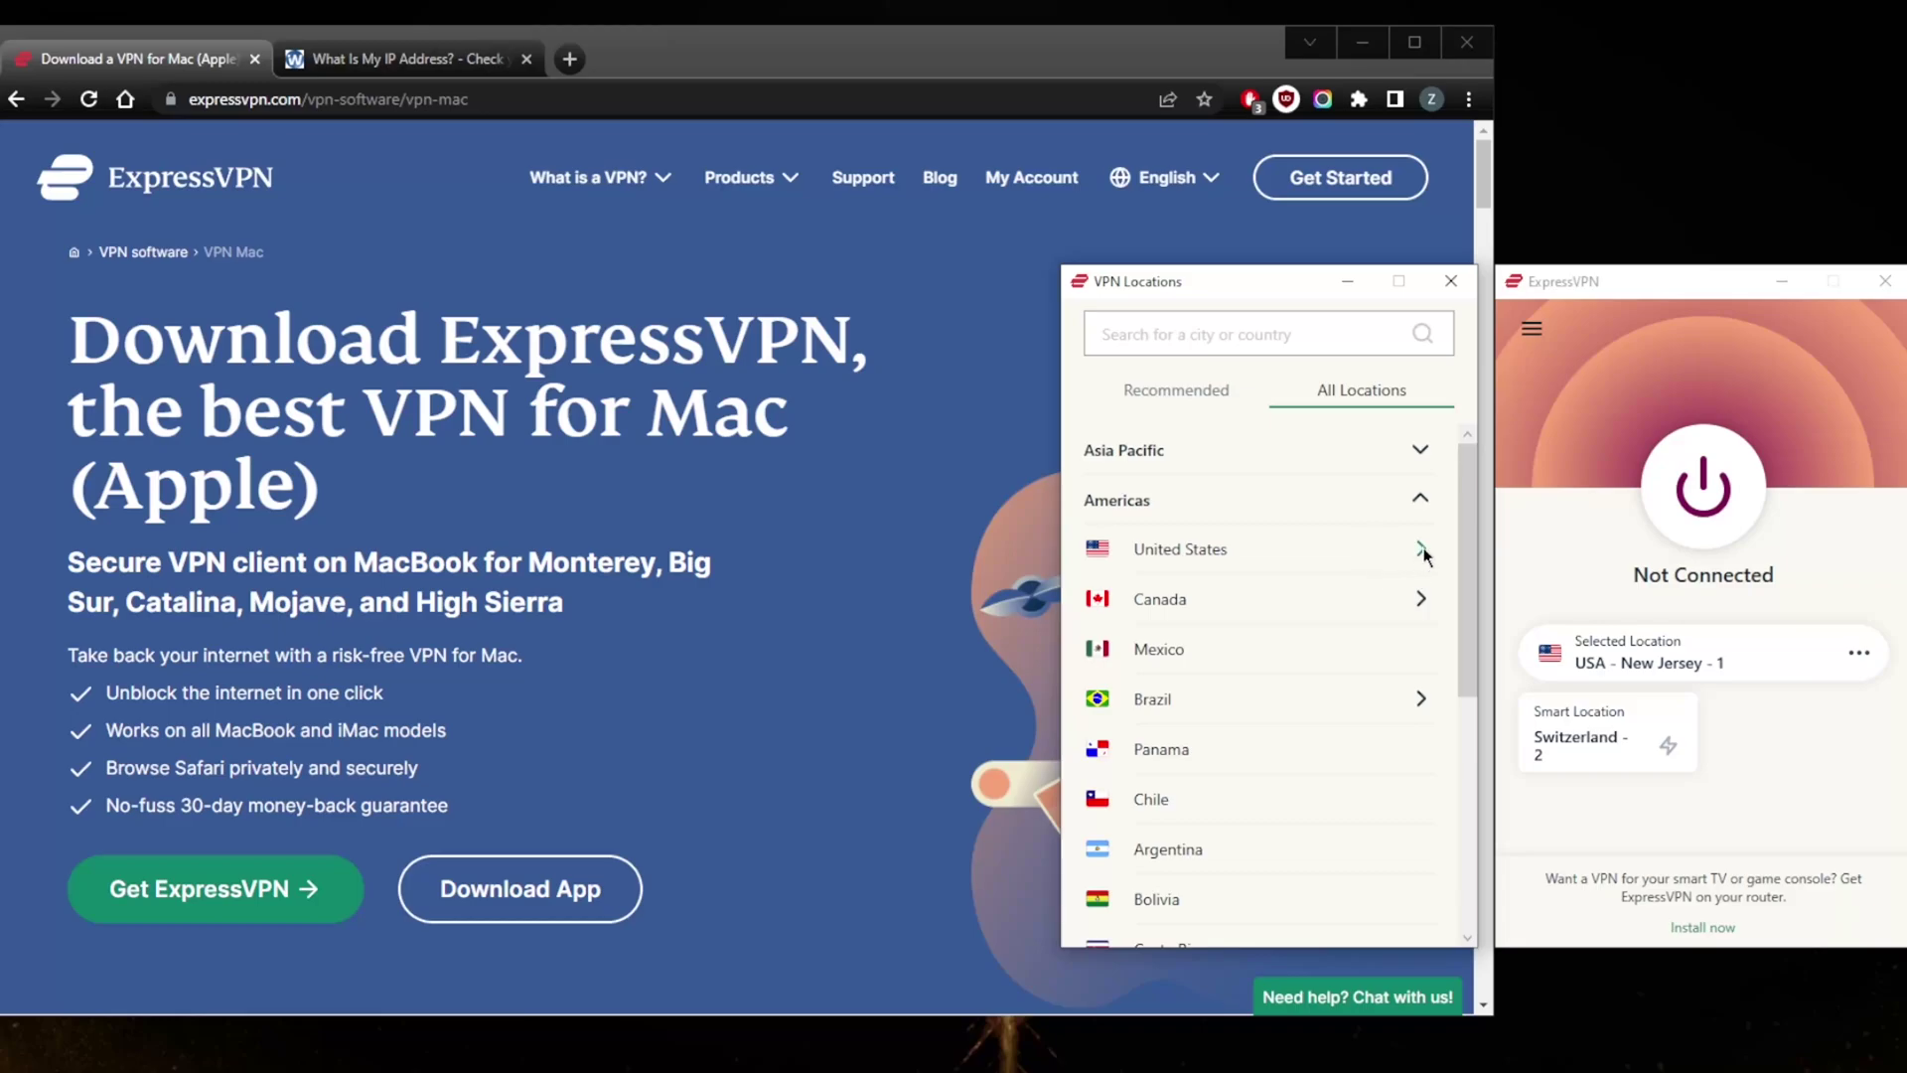
pyautogui.click(1422, 548)
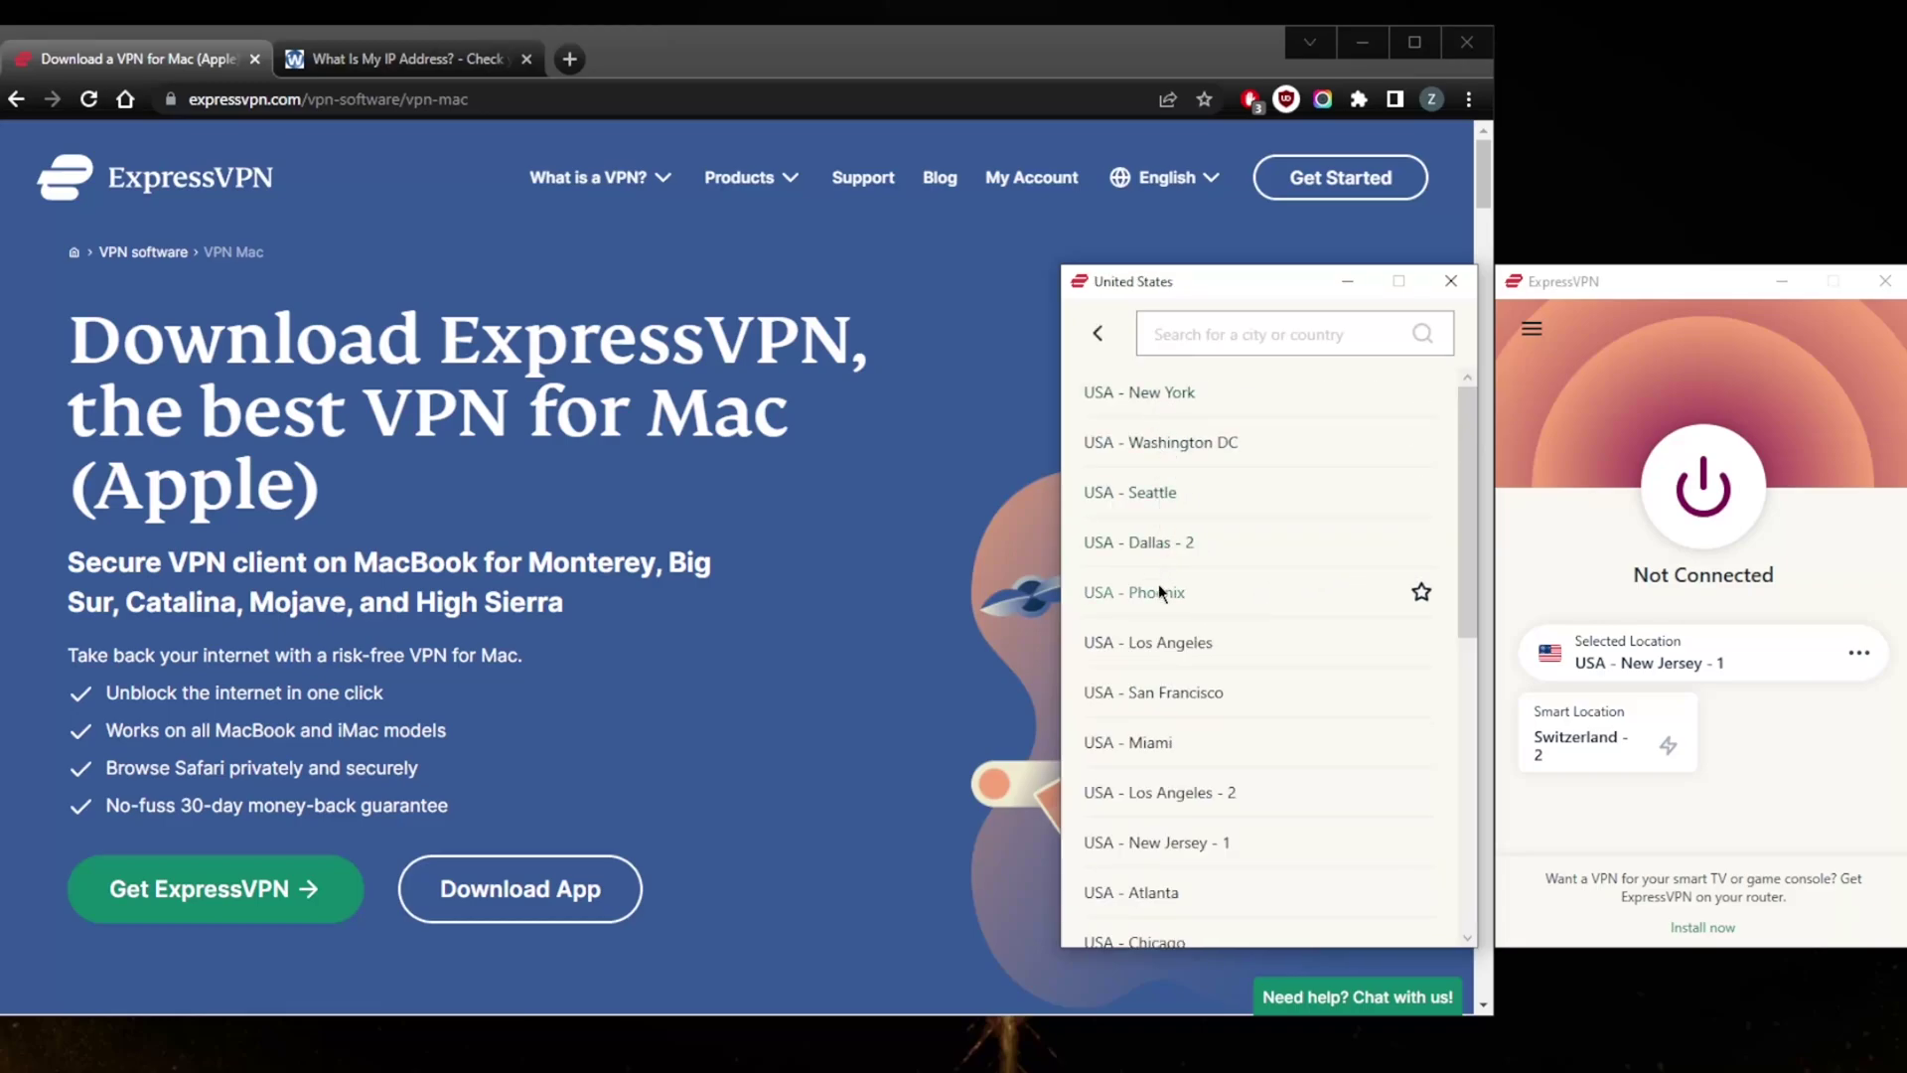
pyautogui.click(1180, 641)
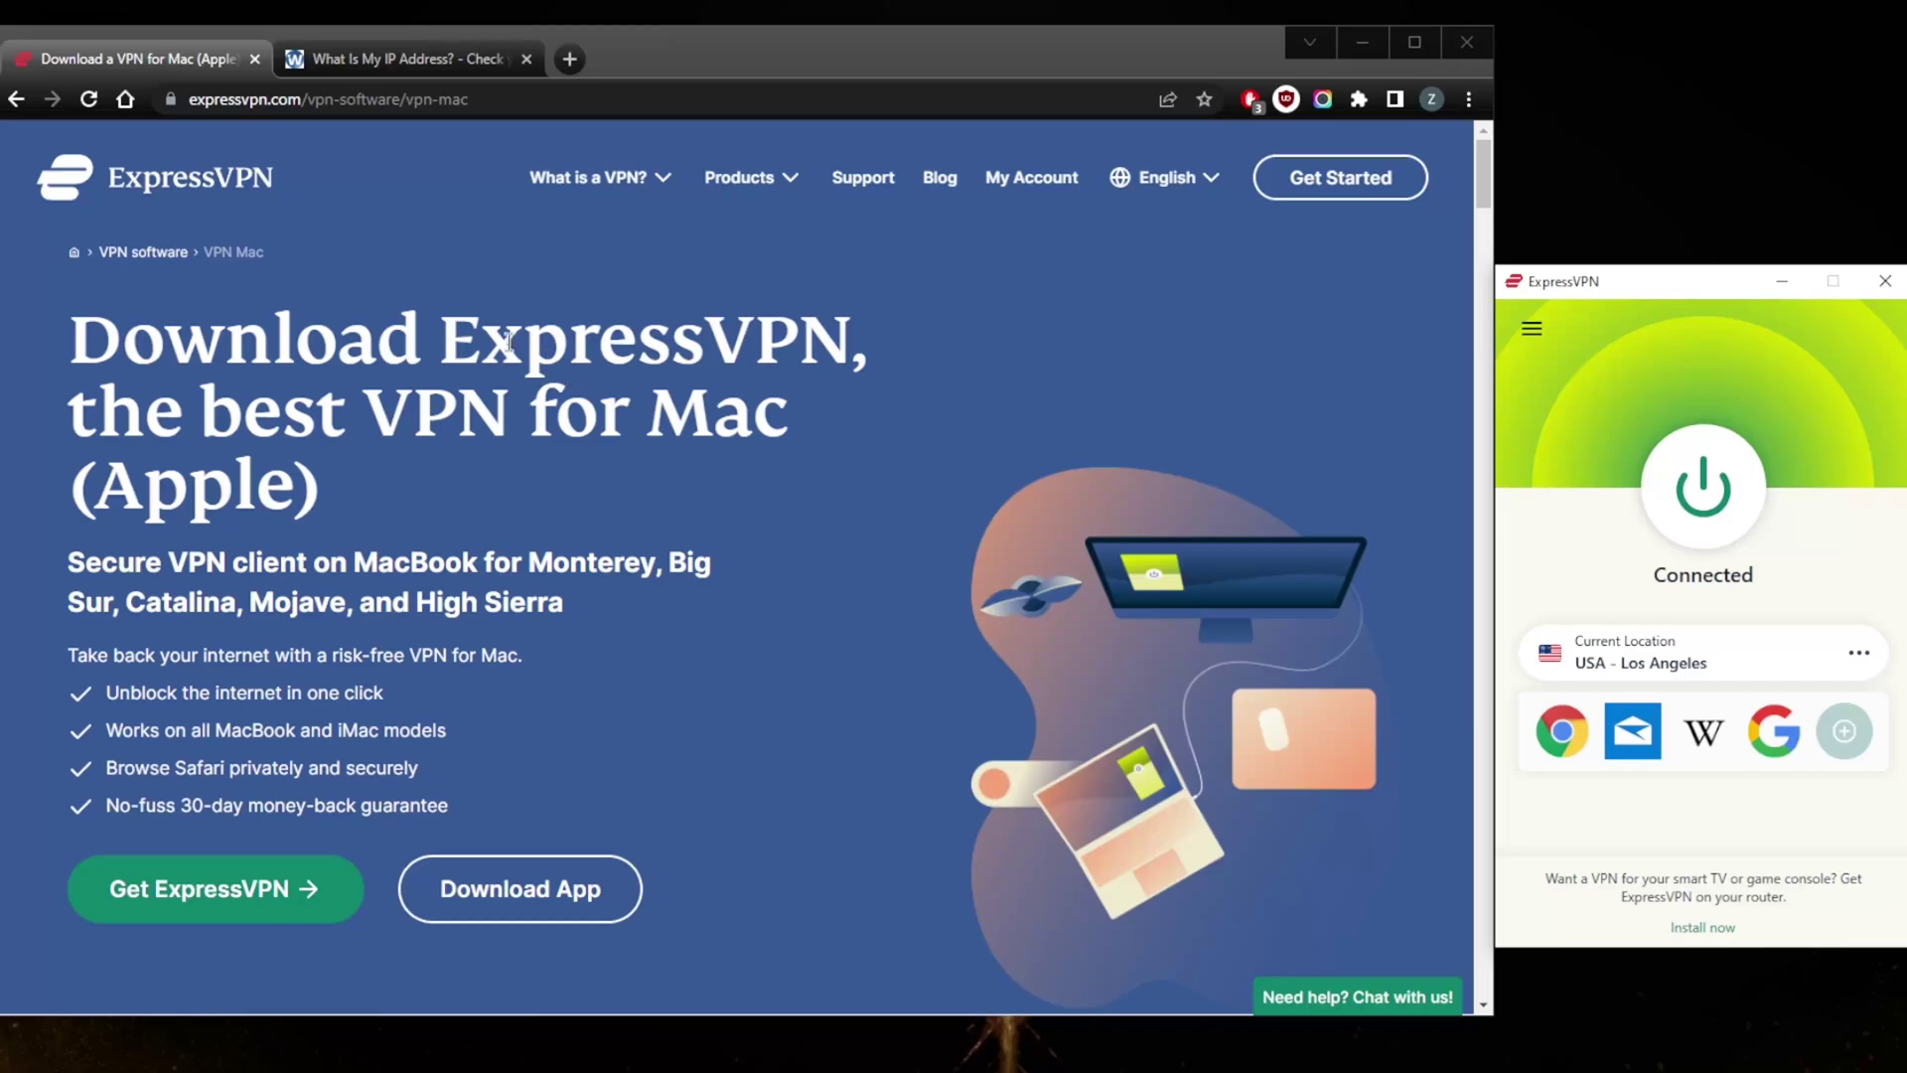
# Reload the IP check to show Los Angeles, California, then return to the ExpressVPN tab
pyautogui.click(407, 59)
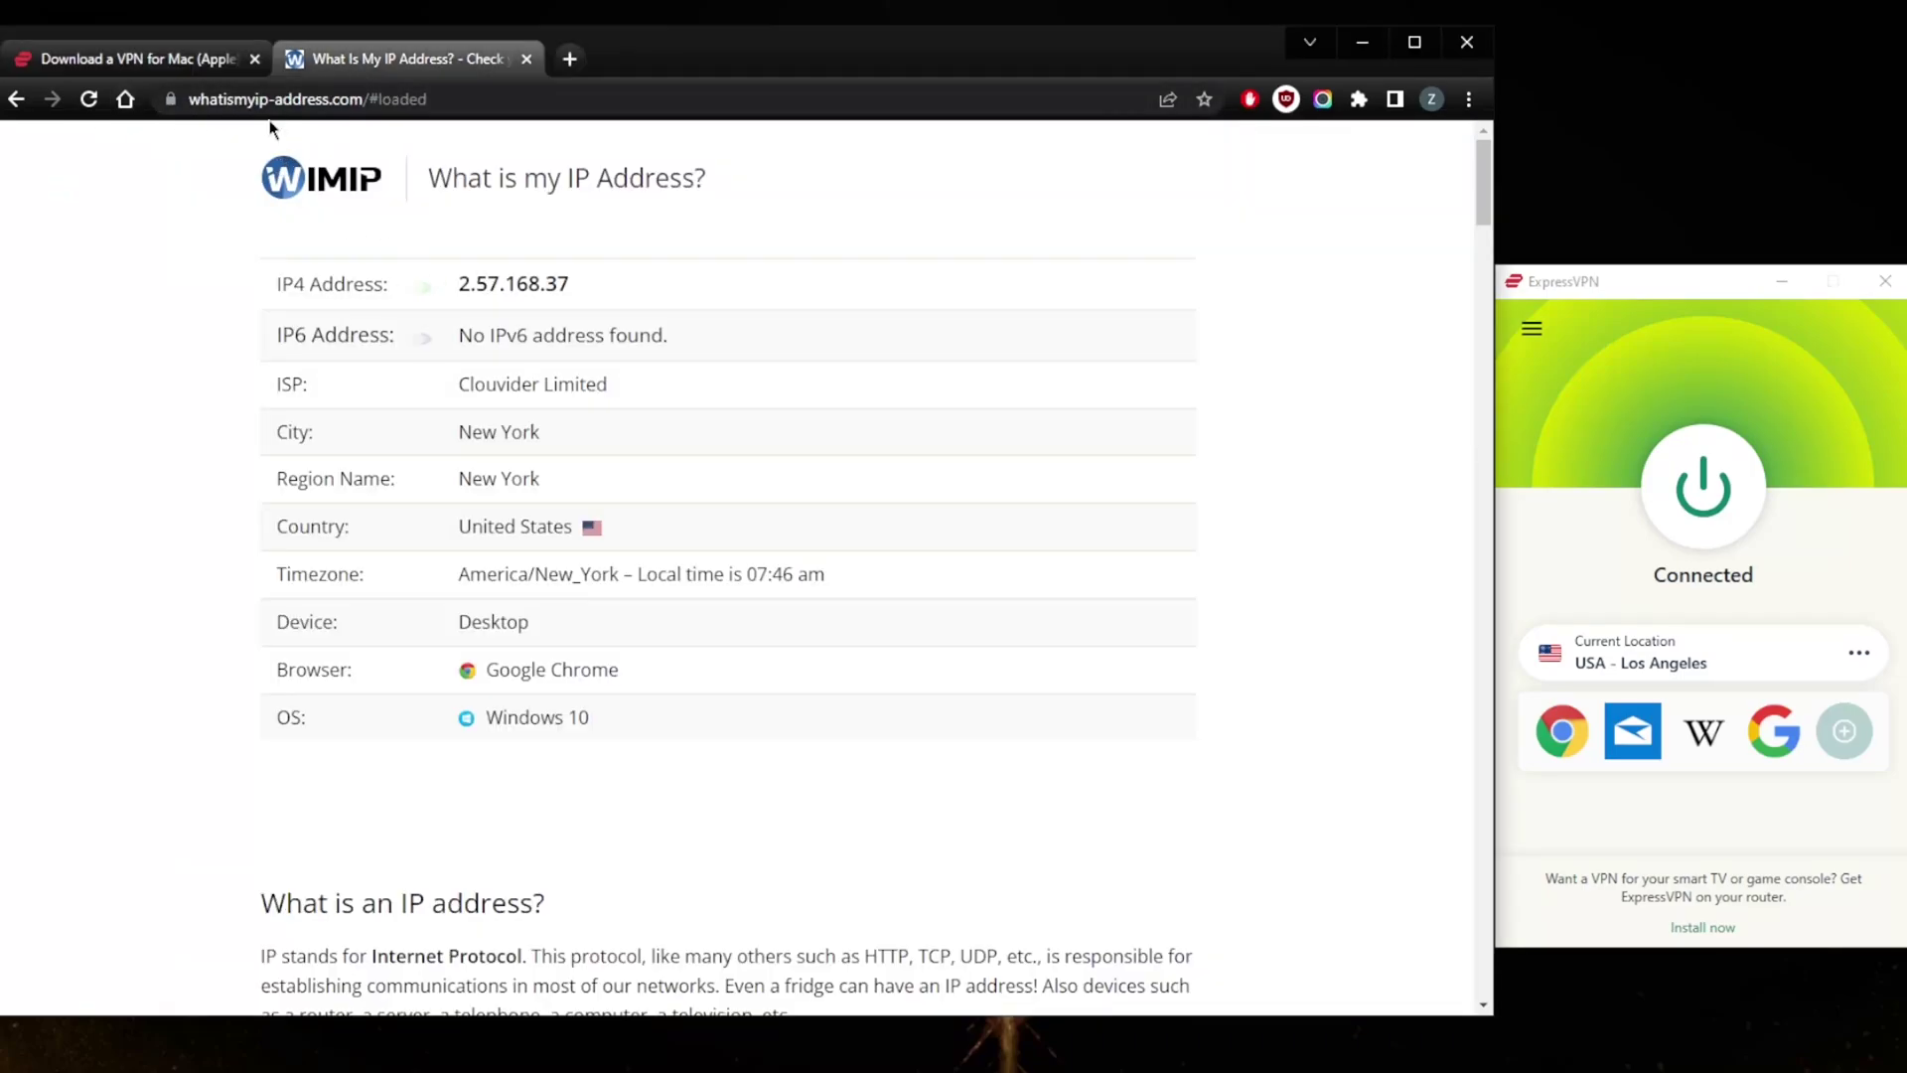
pyautogui.click(93, 105)
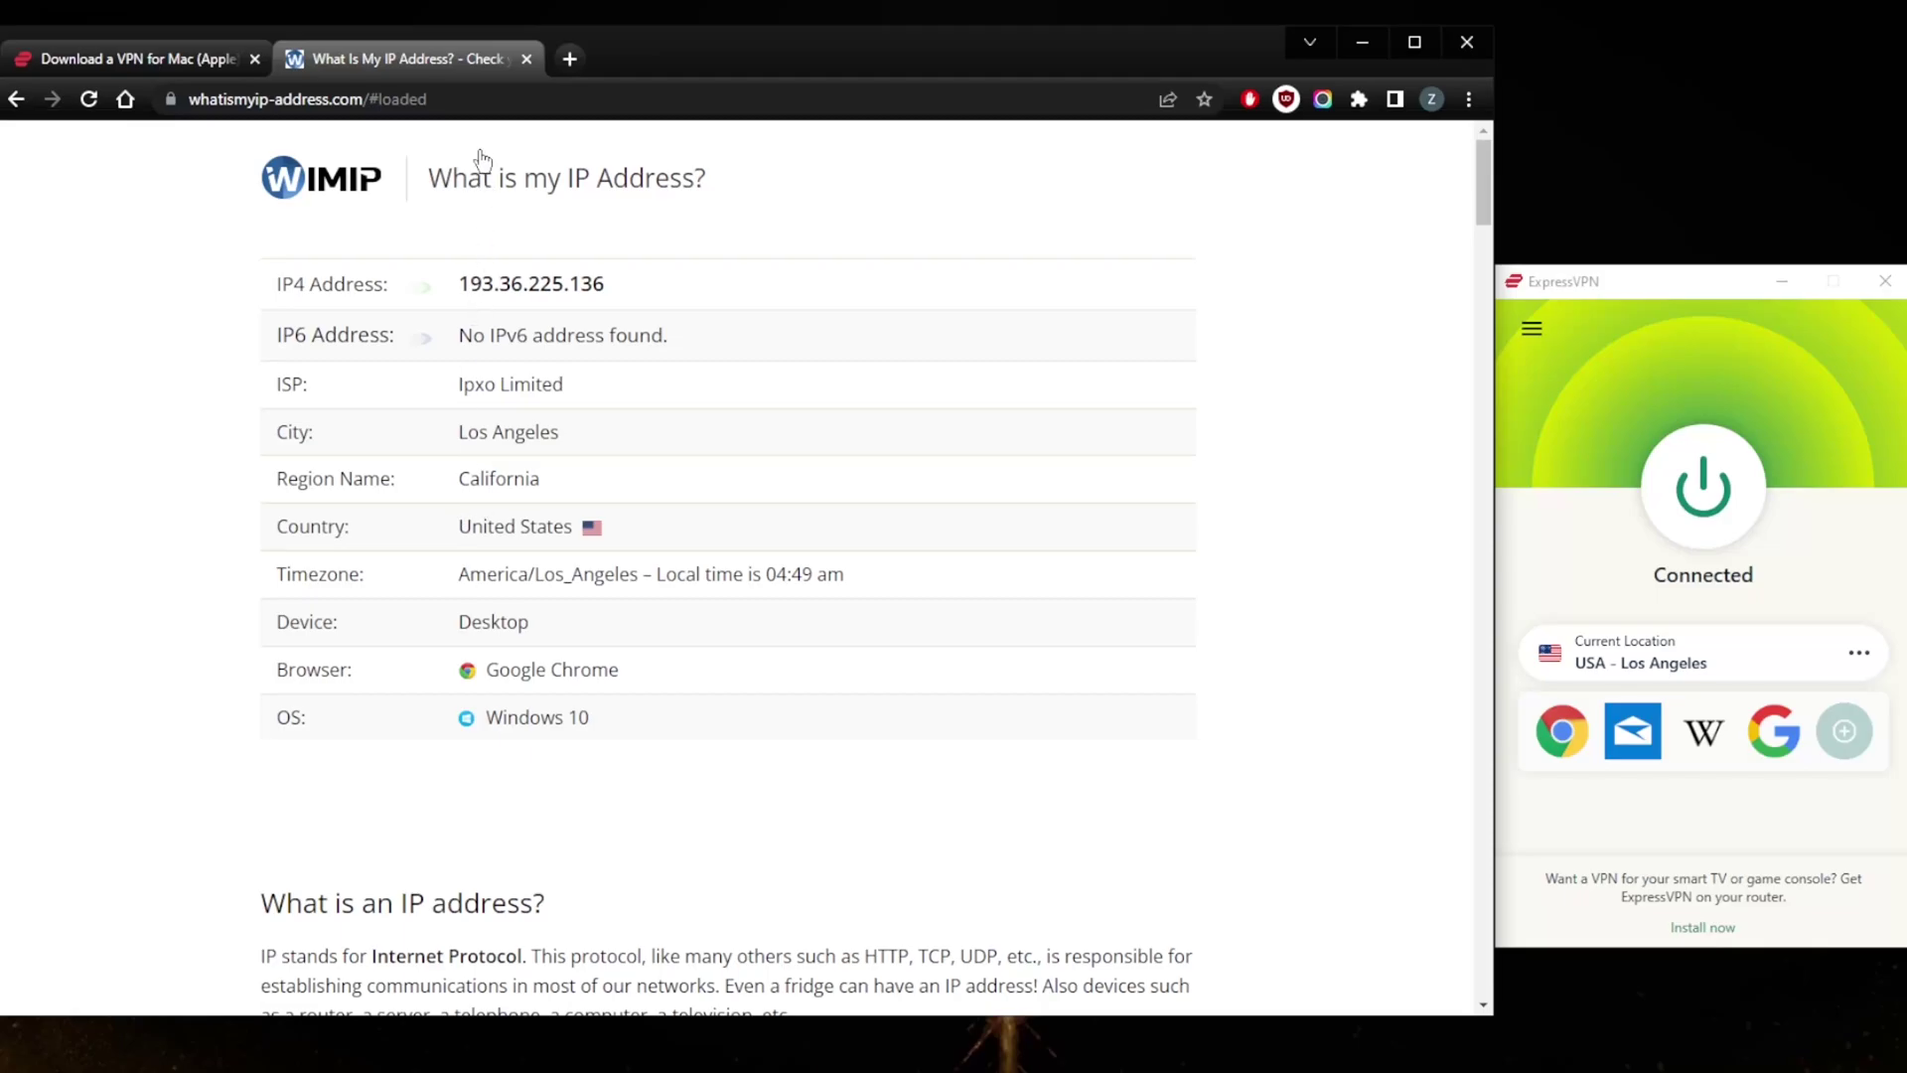
pyautogui.click(139, 58)
# Disconnect from Los Angeles and open the Get ExpressVPN order page
pyautogui.click(1552, 538)
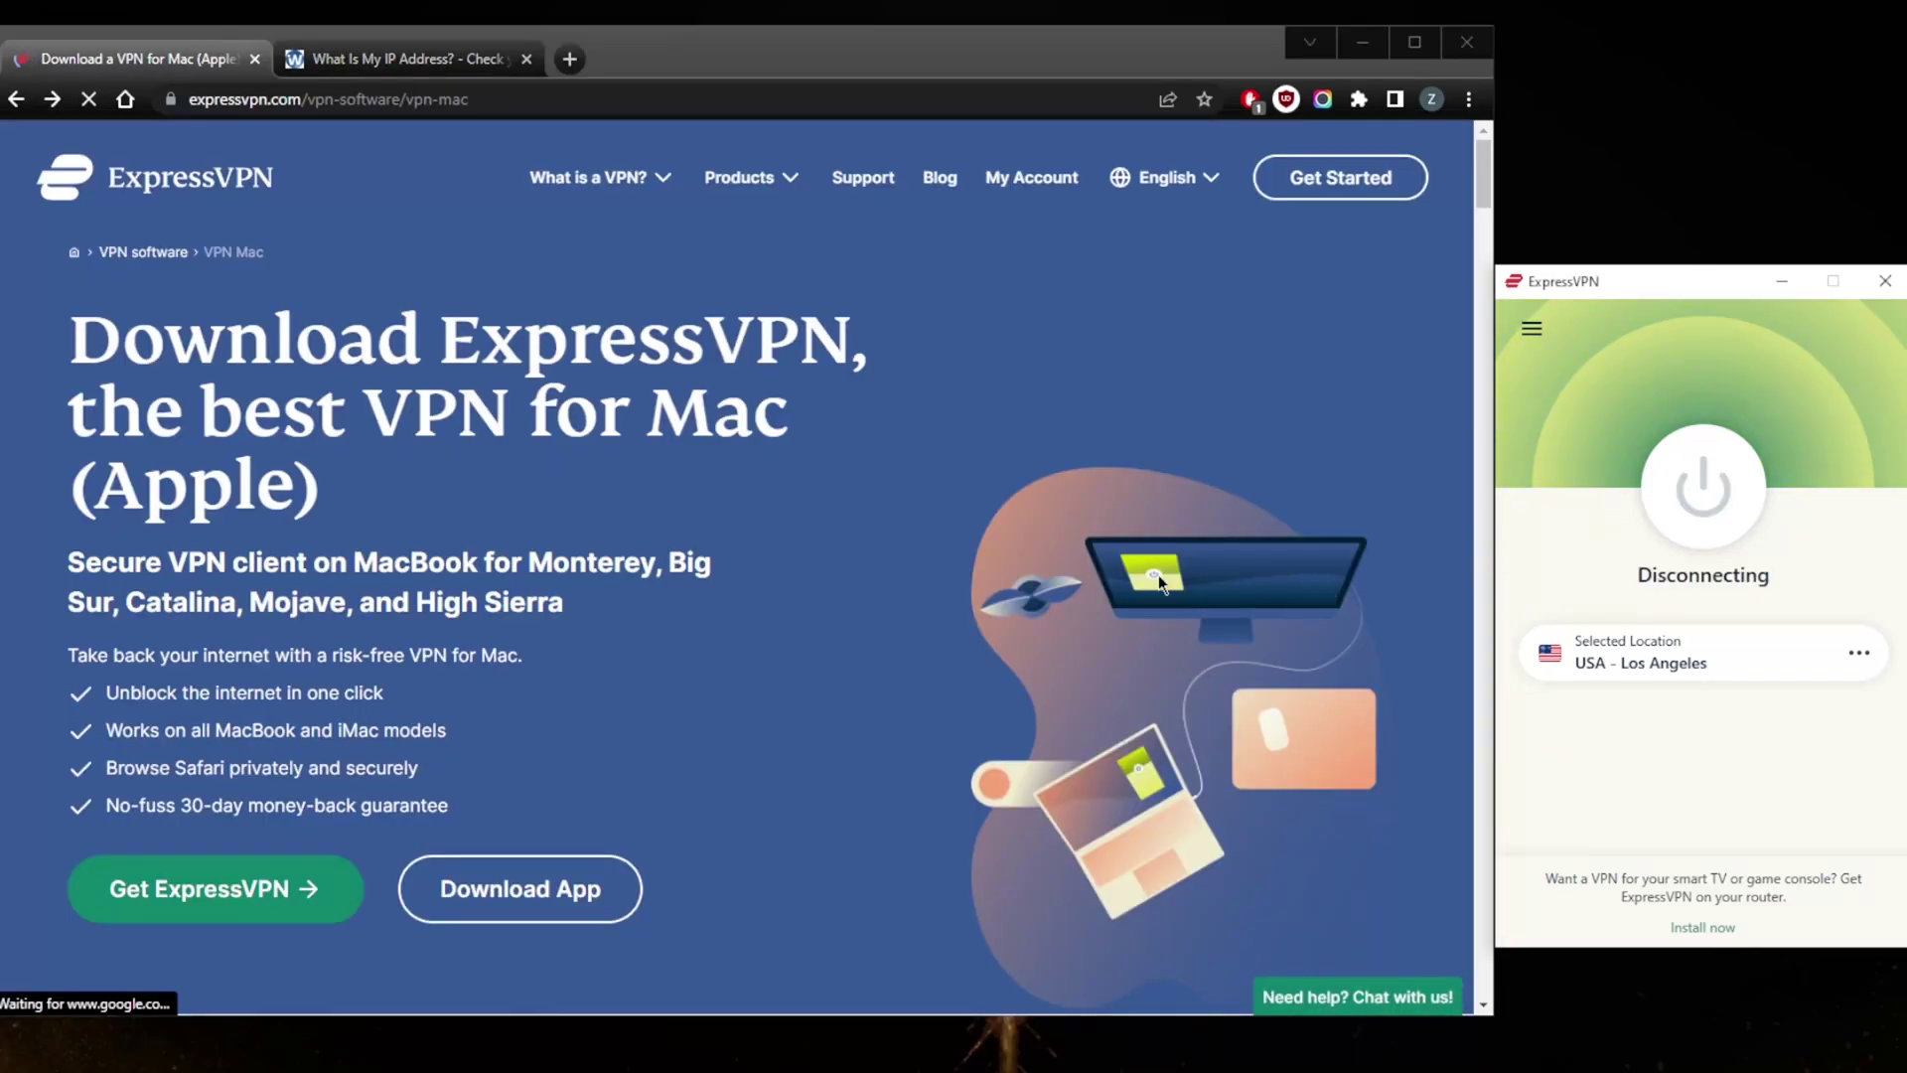
pyautogui.click(752, 564)
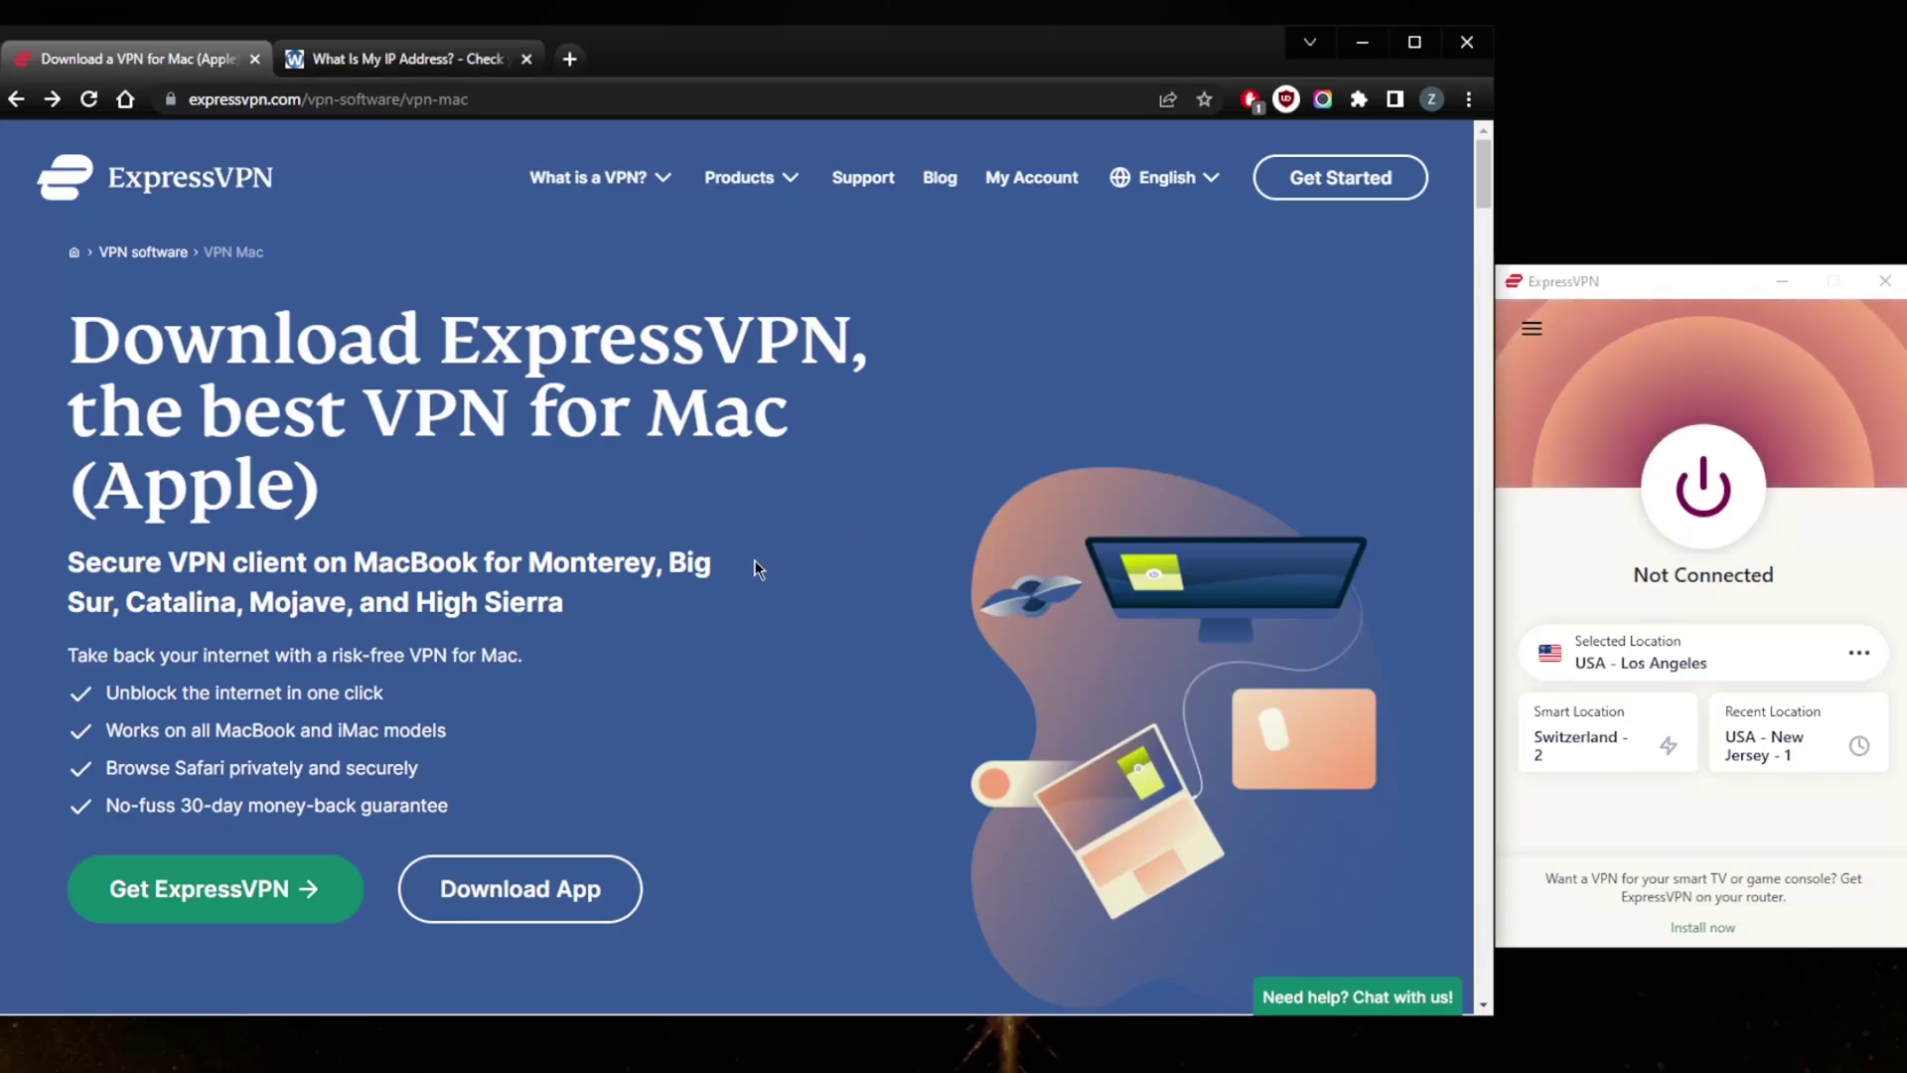
pyautogui.click(249, 889)
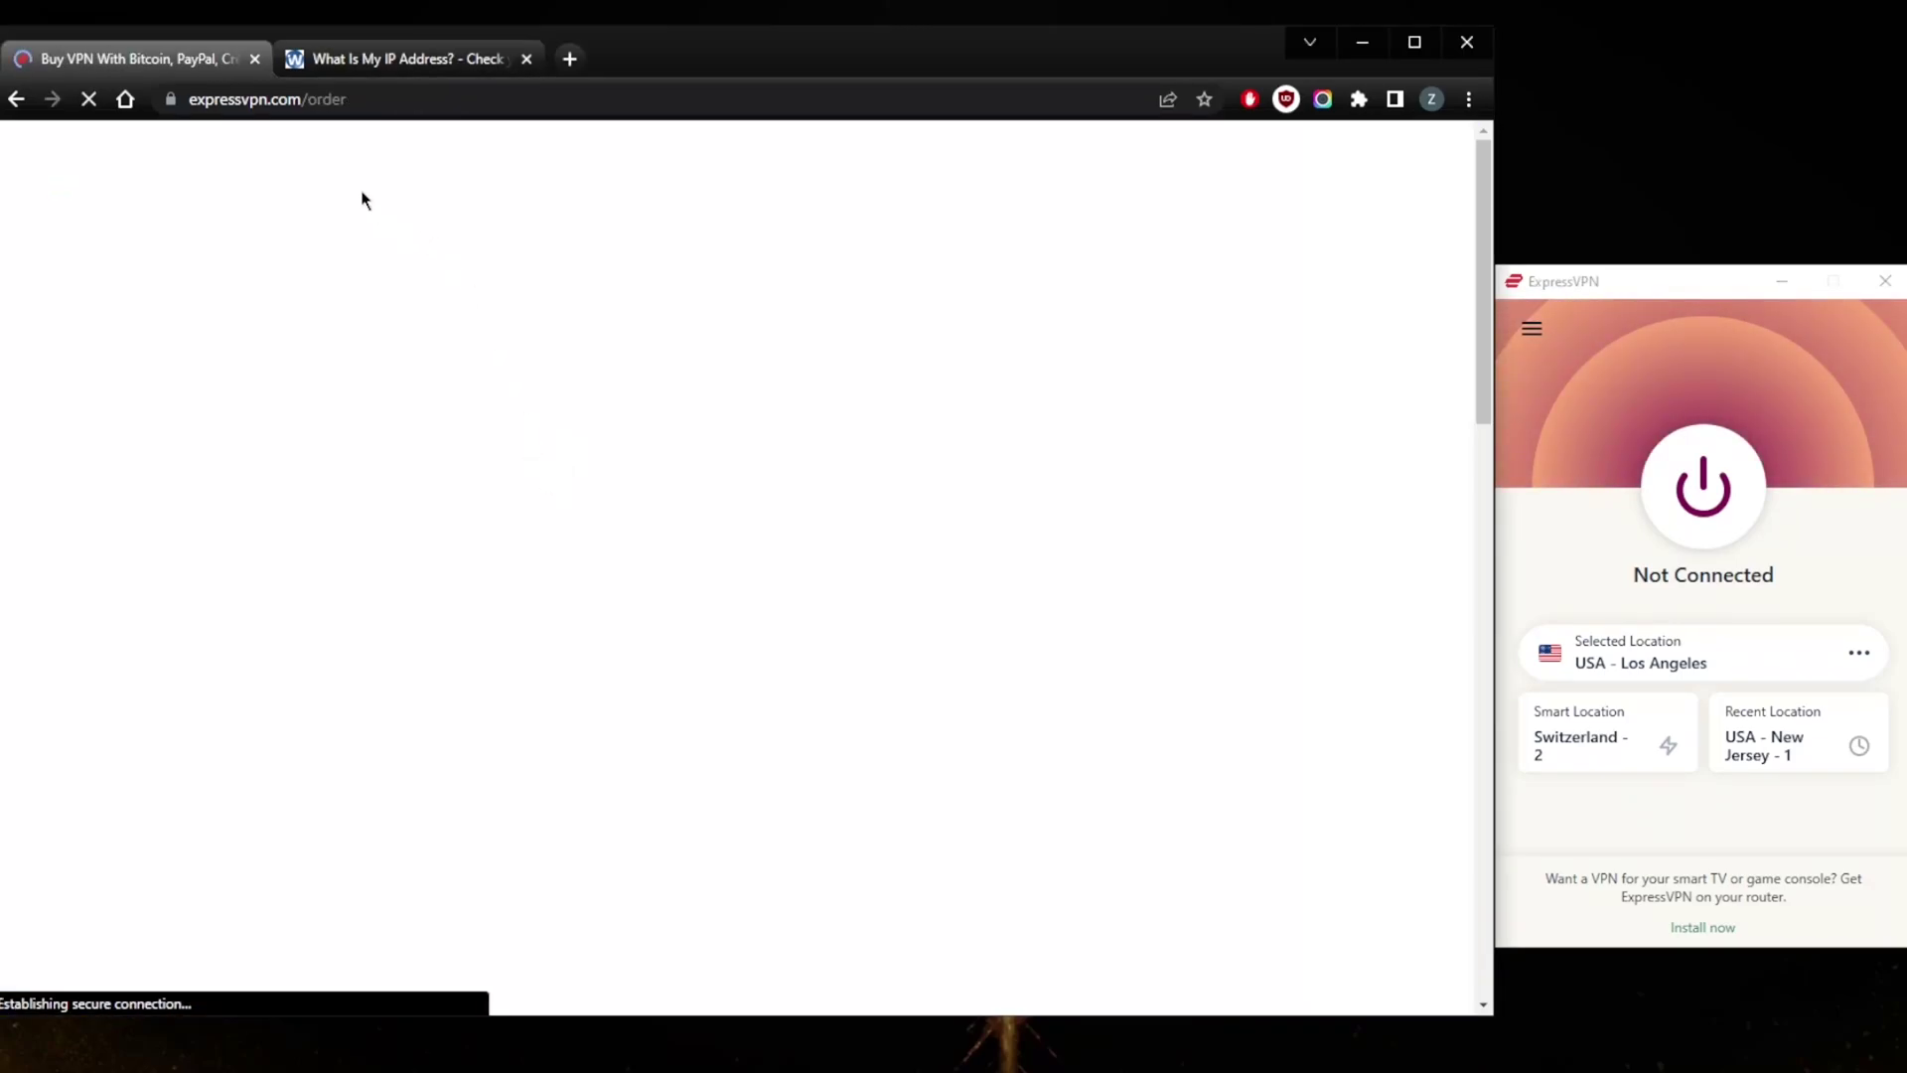
pyautogui.scroll(-1, 750, 465)
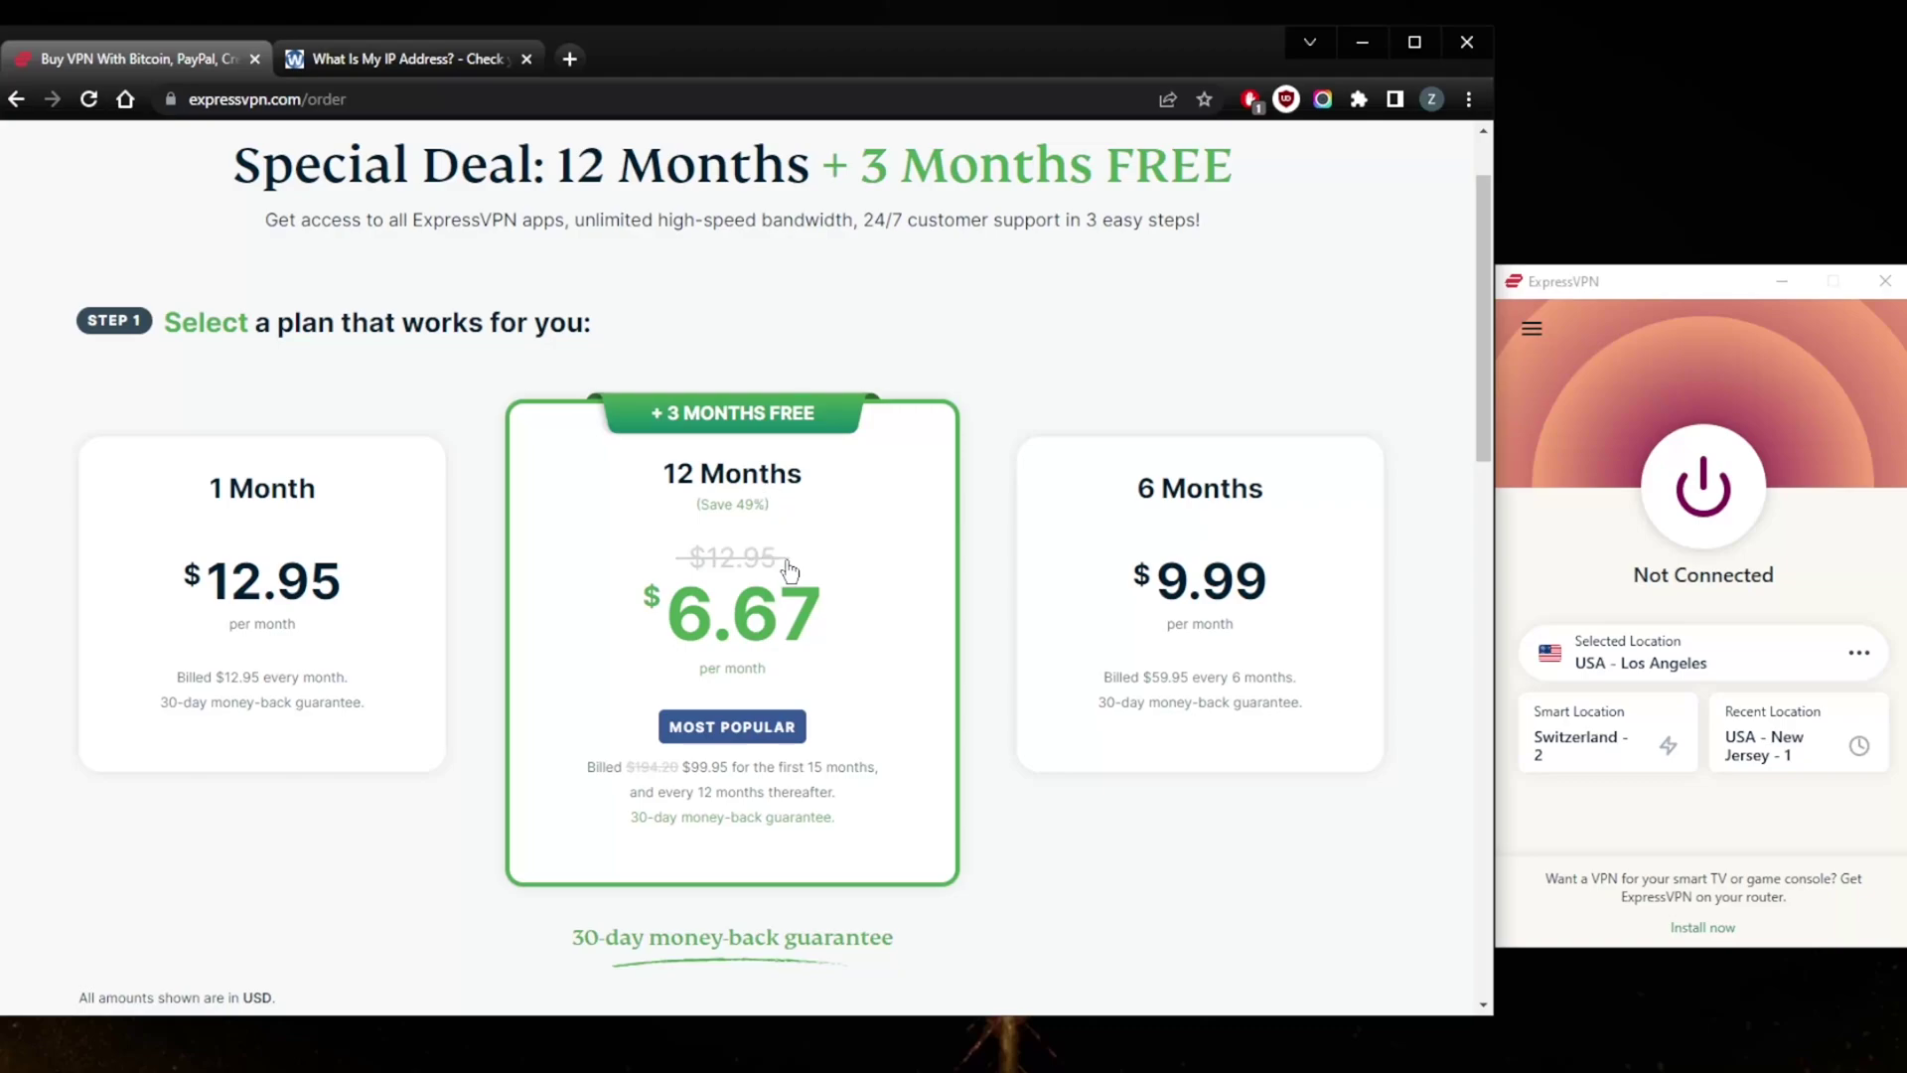
# Compare the 6 Months, 12 Months and 1 Month plans, then go back to the Mac download page
pyautogui.click(271, 728)
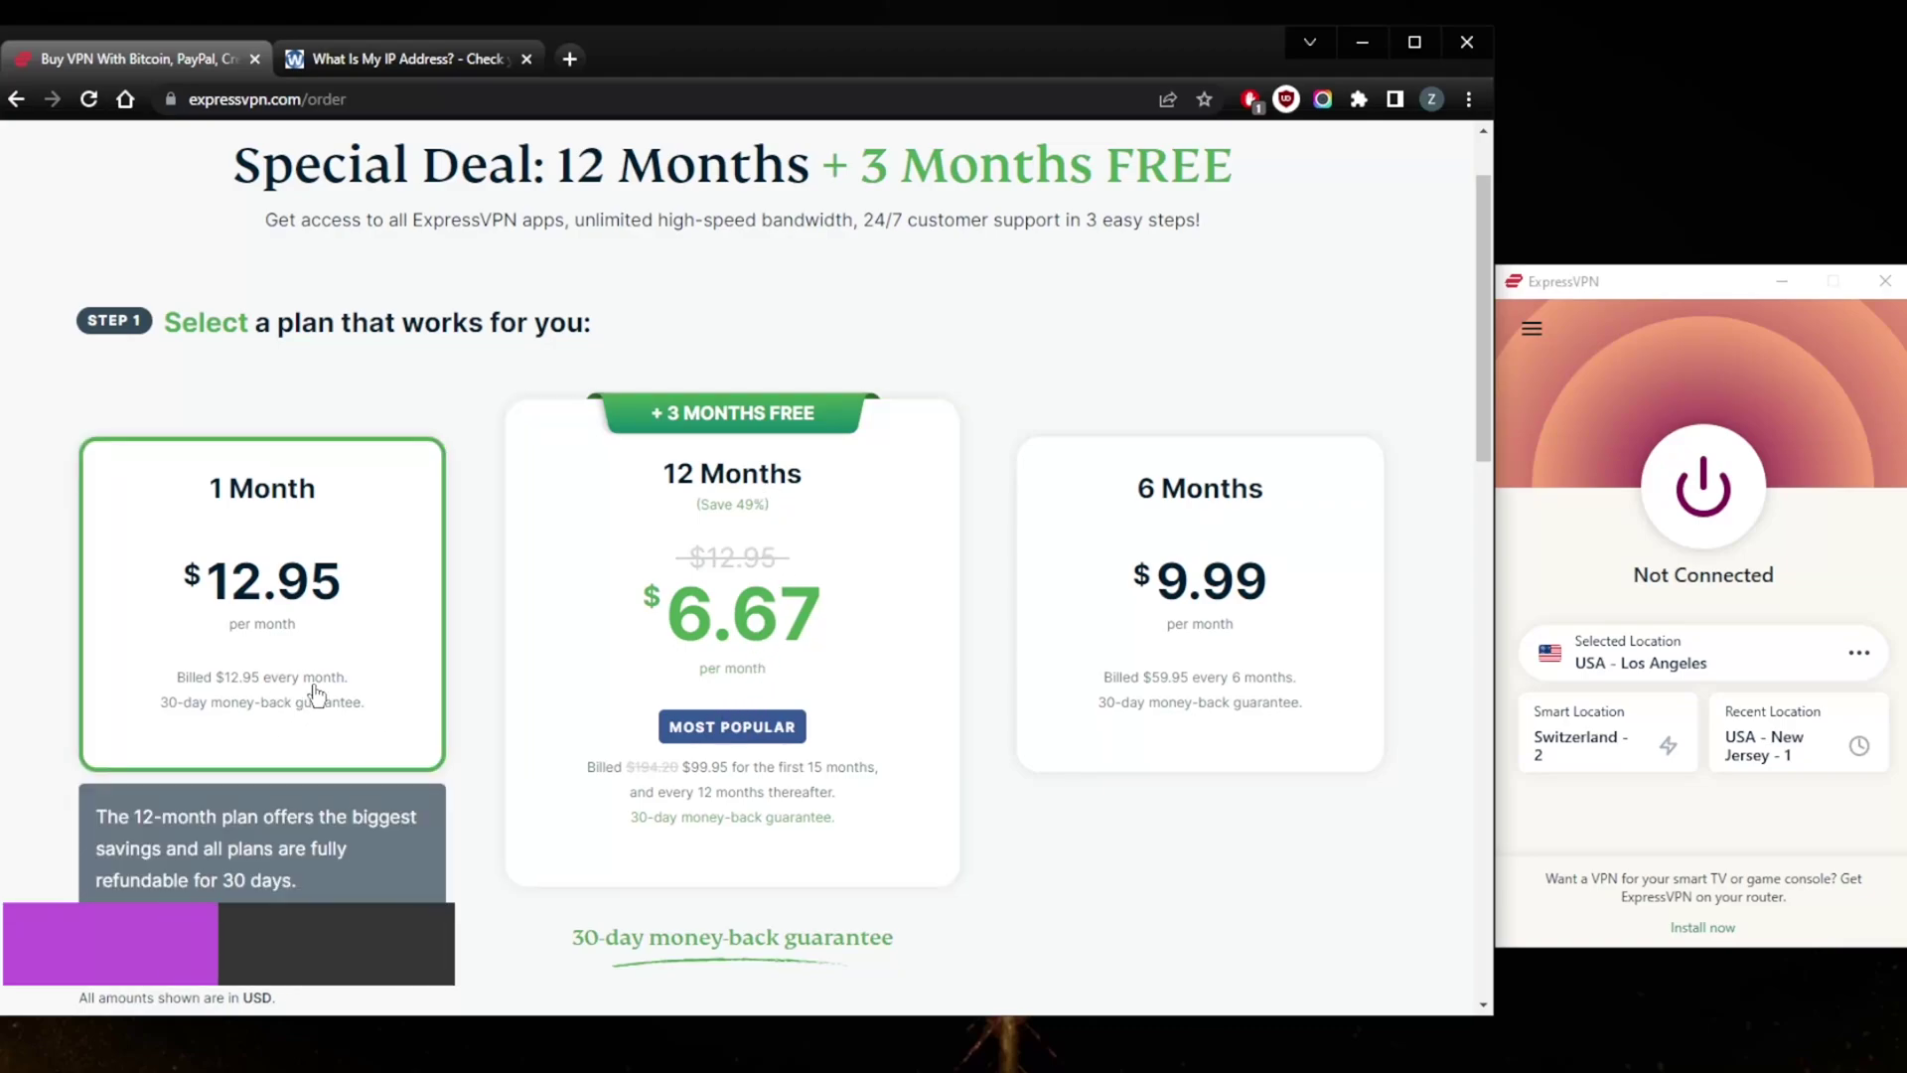
pyautogui.click(1152, 677)
pyautogui.click(845, 504)
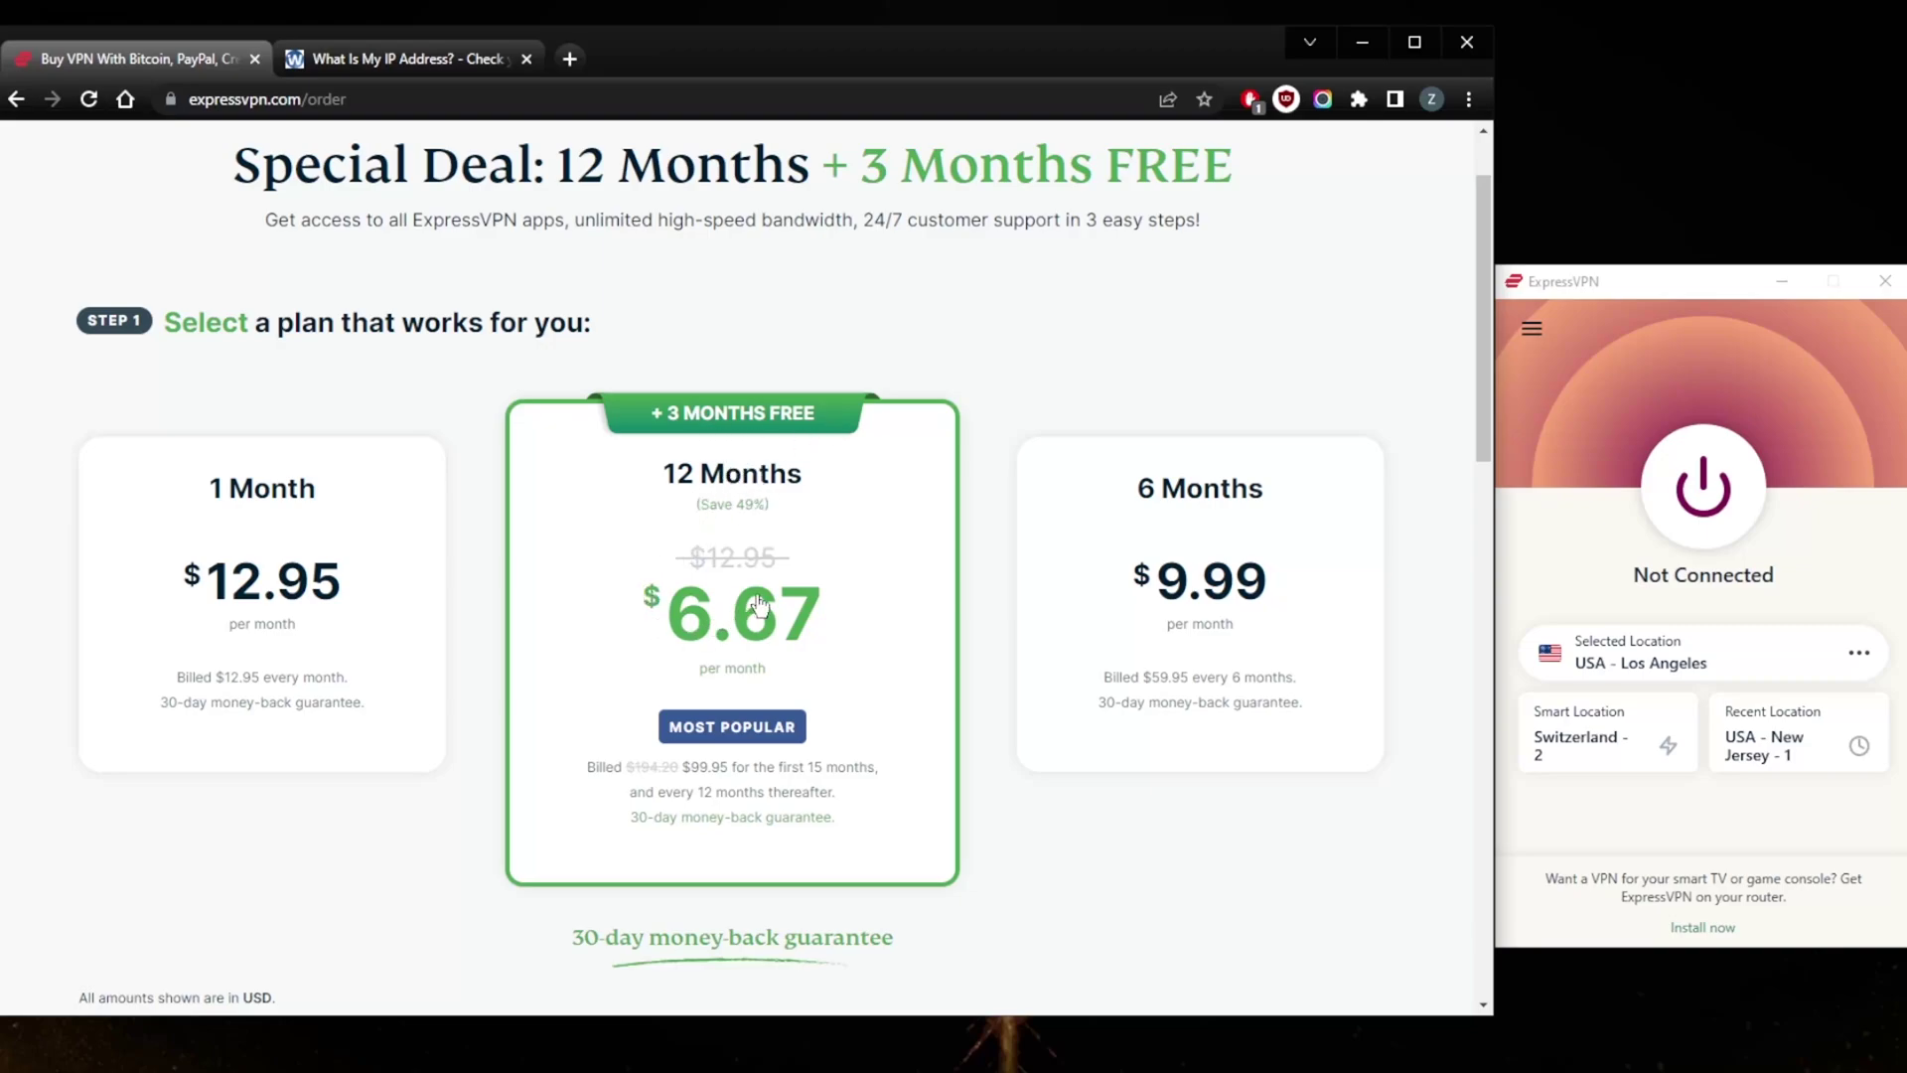
pyautogui.click(278, 667)
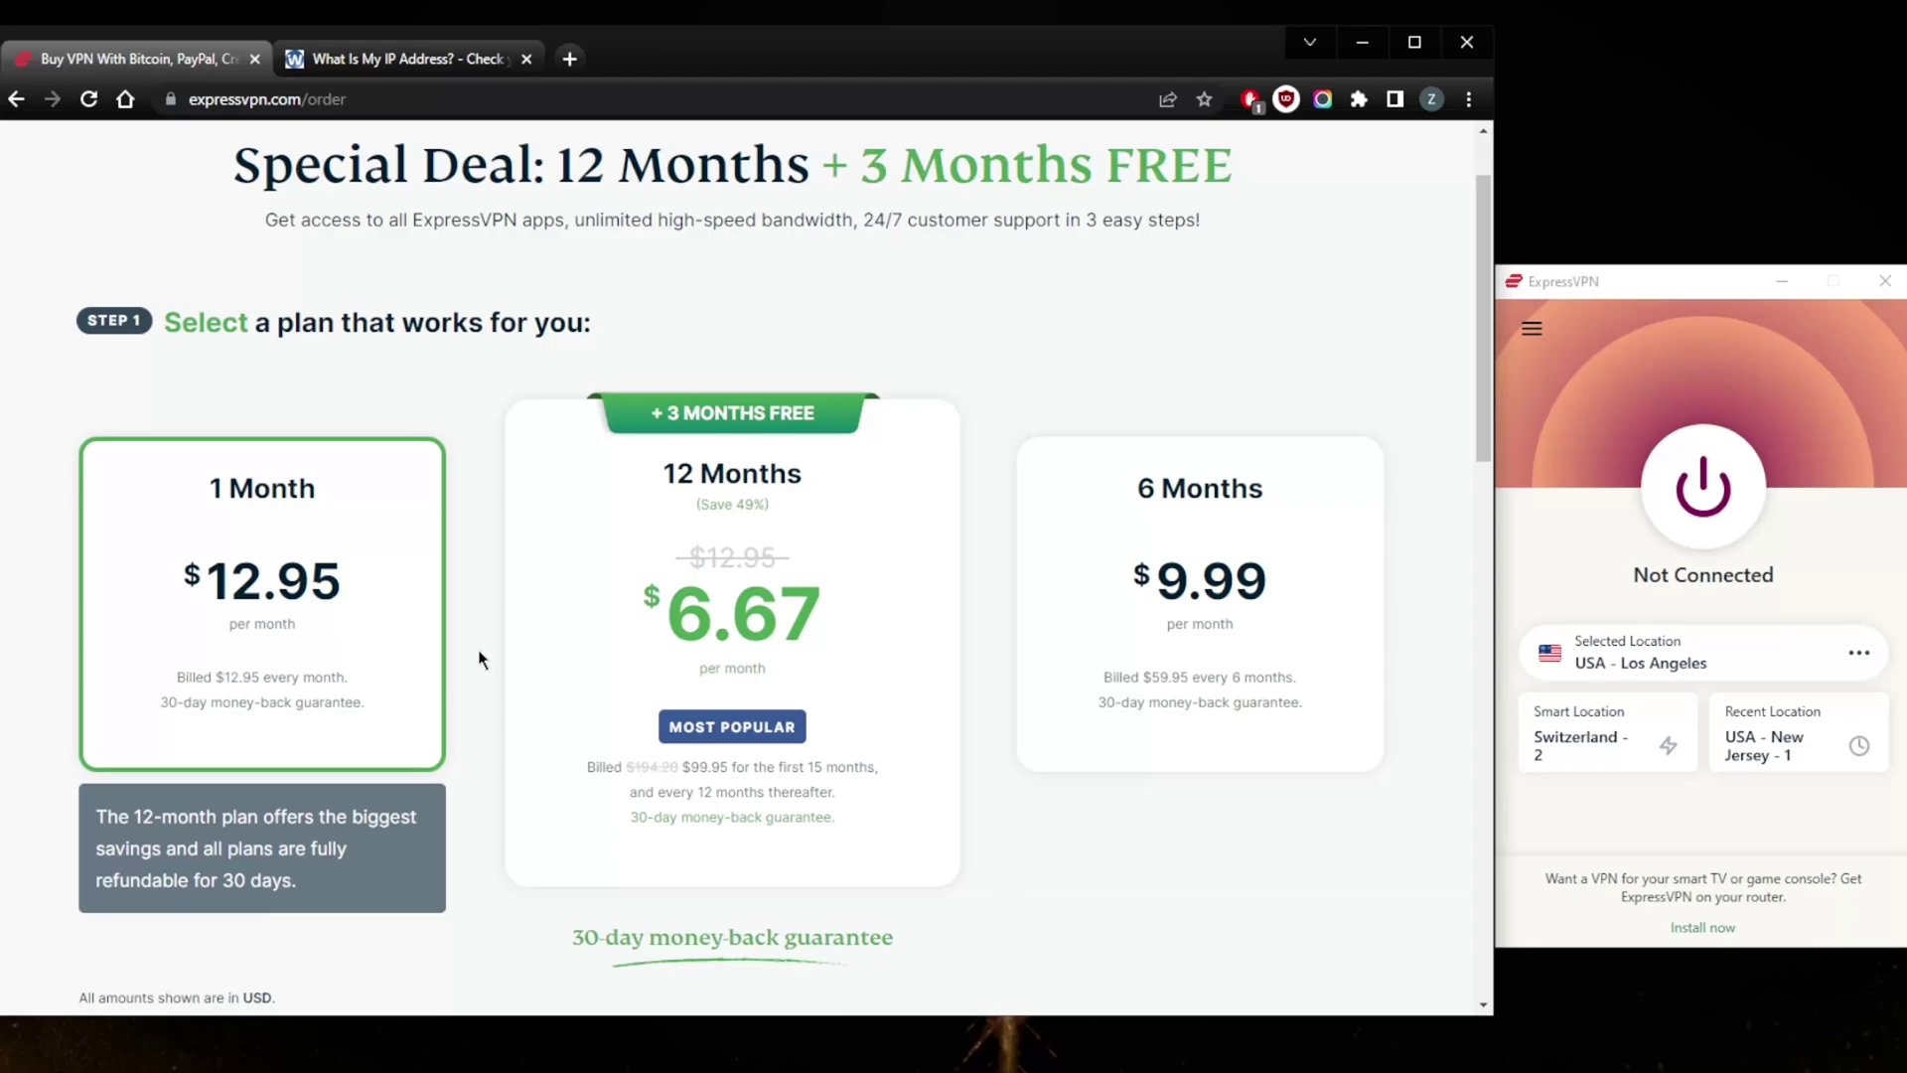
pyautogui.scroll(-1, 1275, 847)
pyautogui.scroll(-5, 1274, 847)
pyautogui.scroll(10, 796, 643)
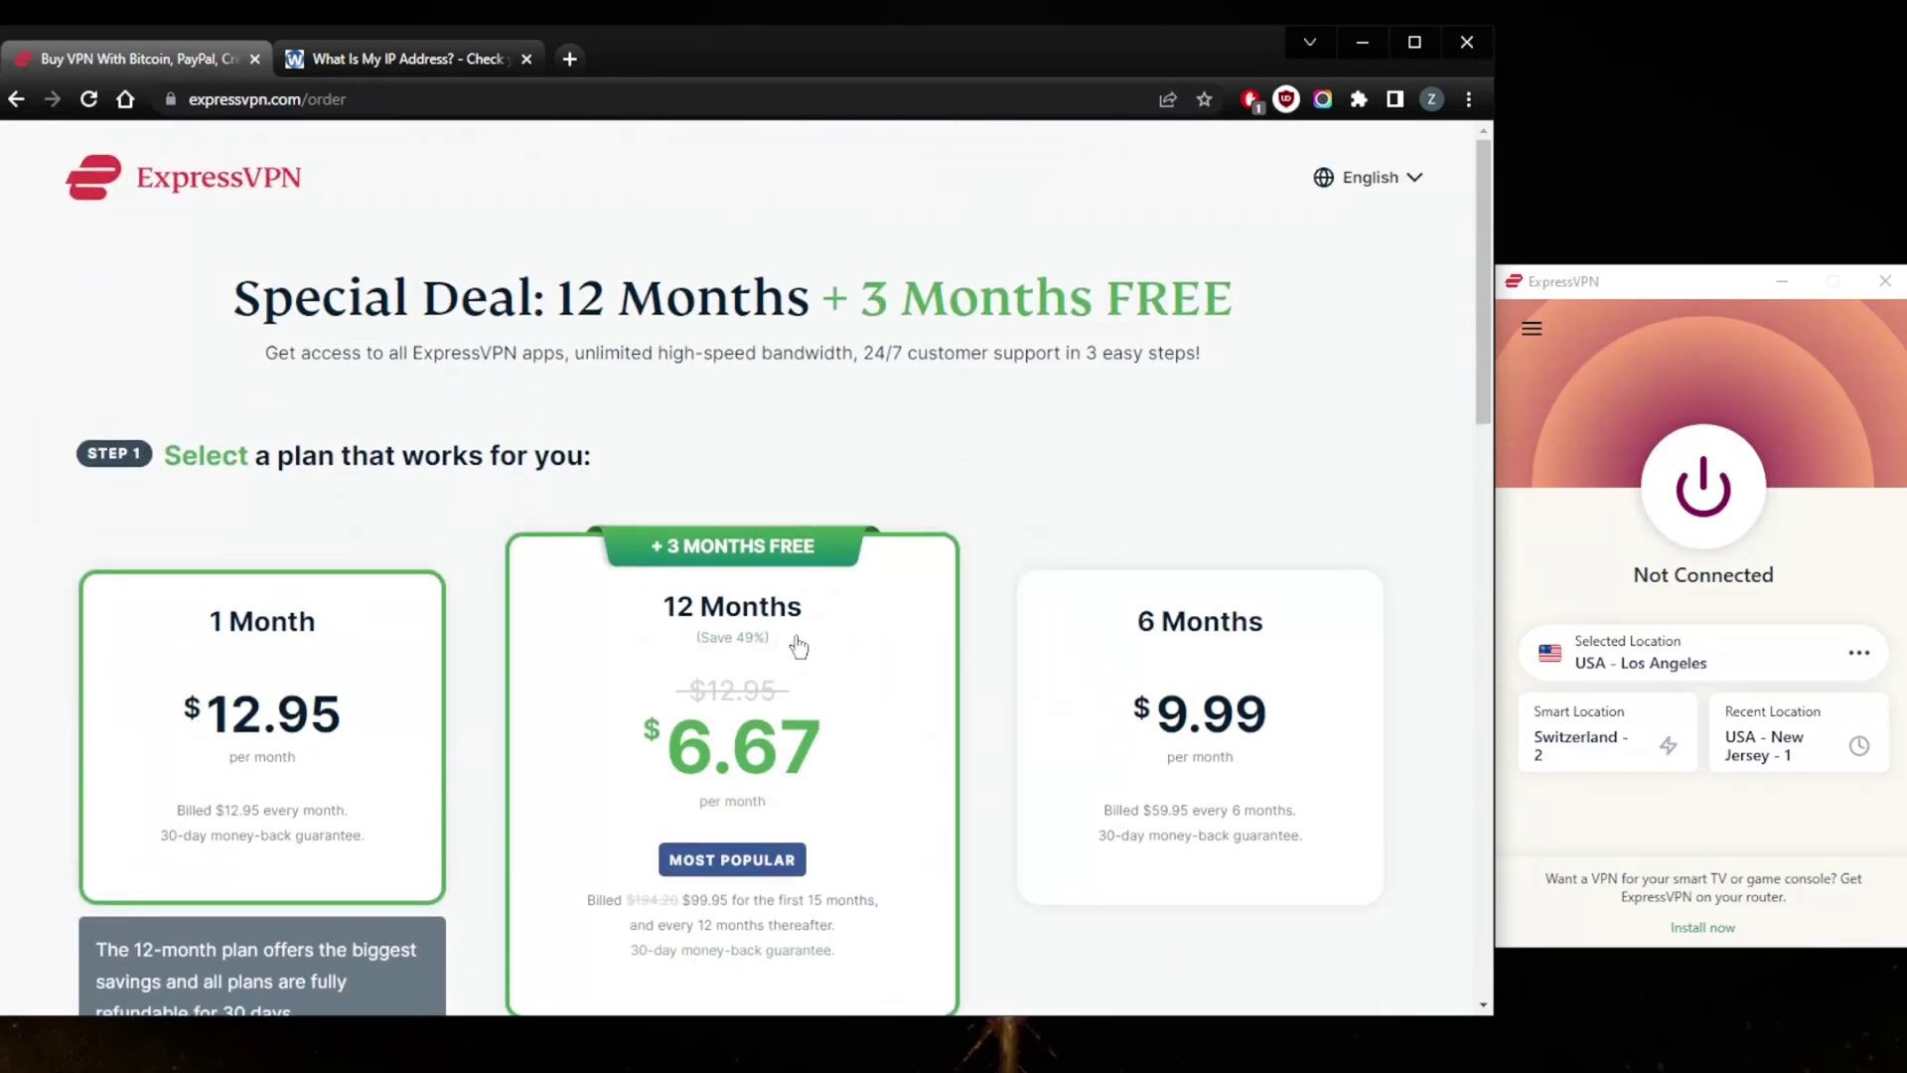
pyautogui.hotkey('alt', 'Left')
pyautogui.scroll(-4, 1400, 979)
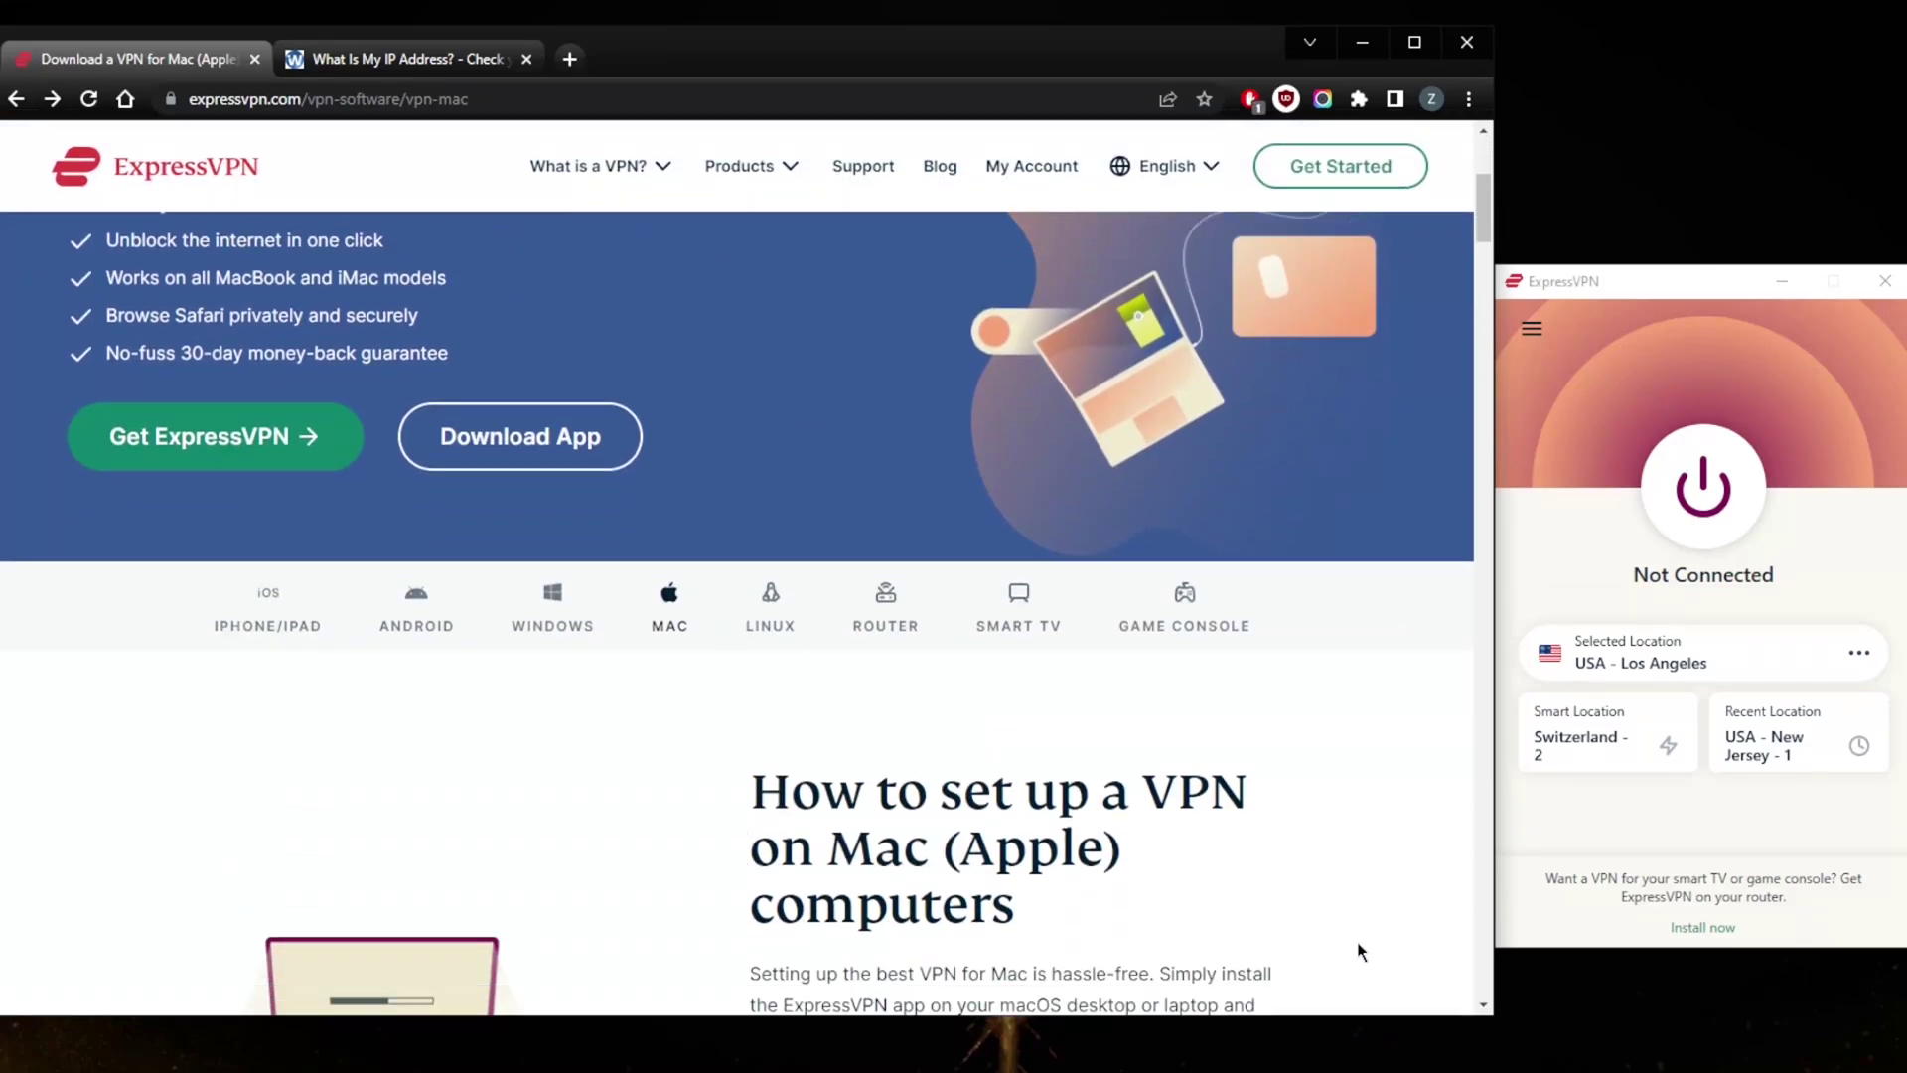
pyautogui.click(1371, 1011)
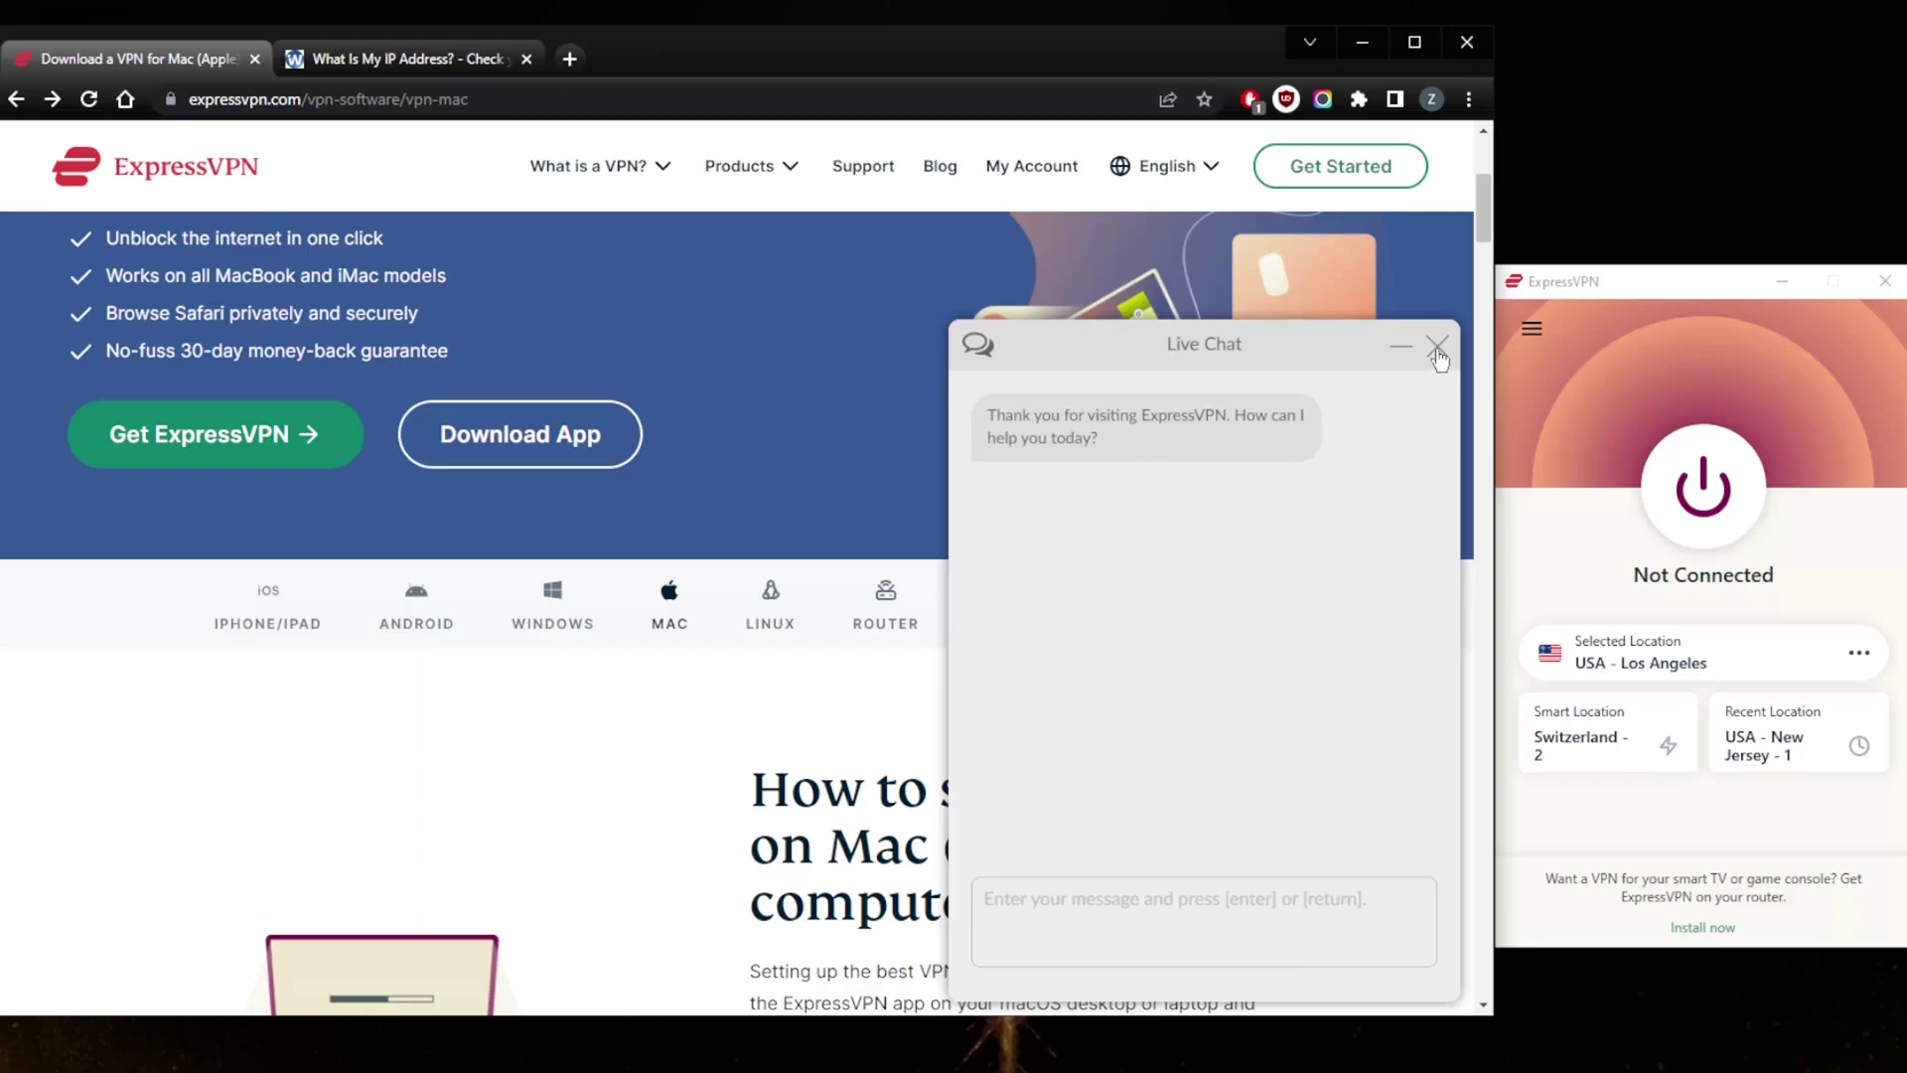
pyautogui.click(1437, 347)
pyautogui.scroll(4, 916, 550)
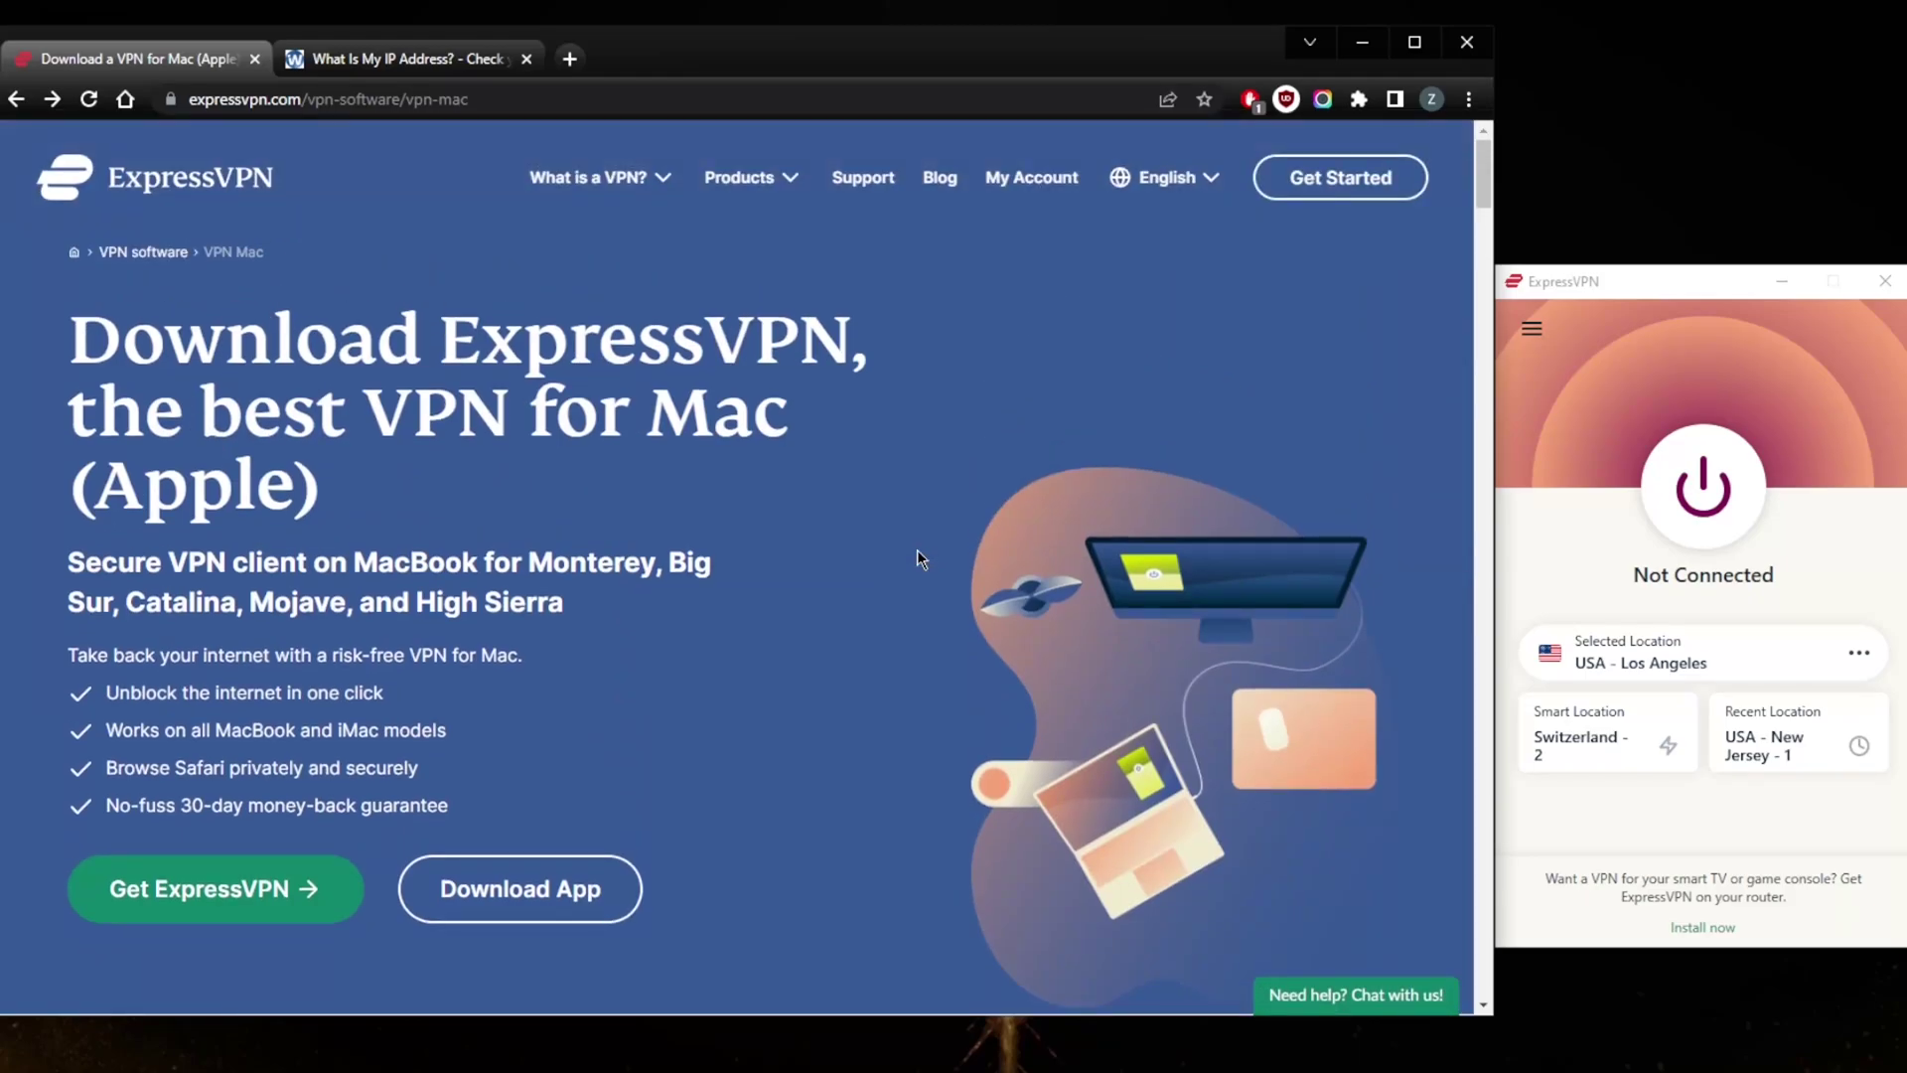